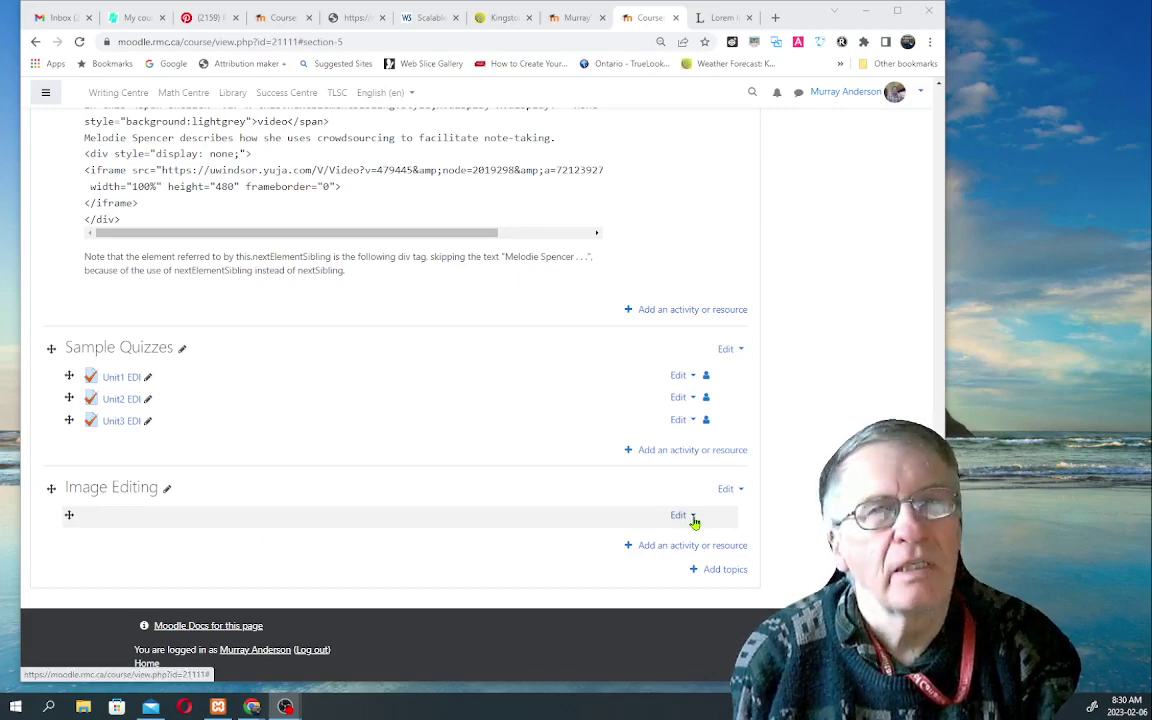
# Step: Open the settings of the empty label under Image Editing and start inserting an image from the copied Unsplash puppy-love.jpg URL
pyautogui.click(692, 516)
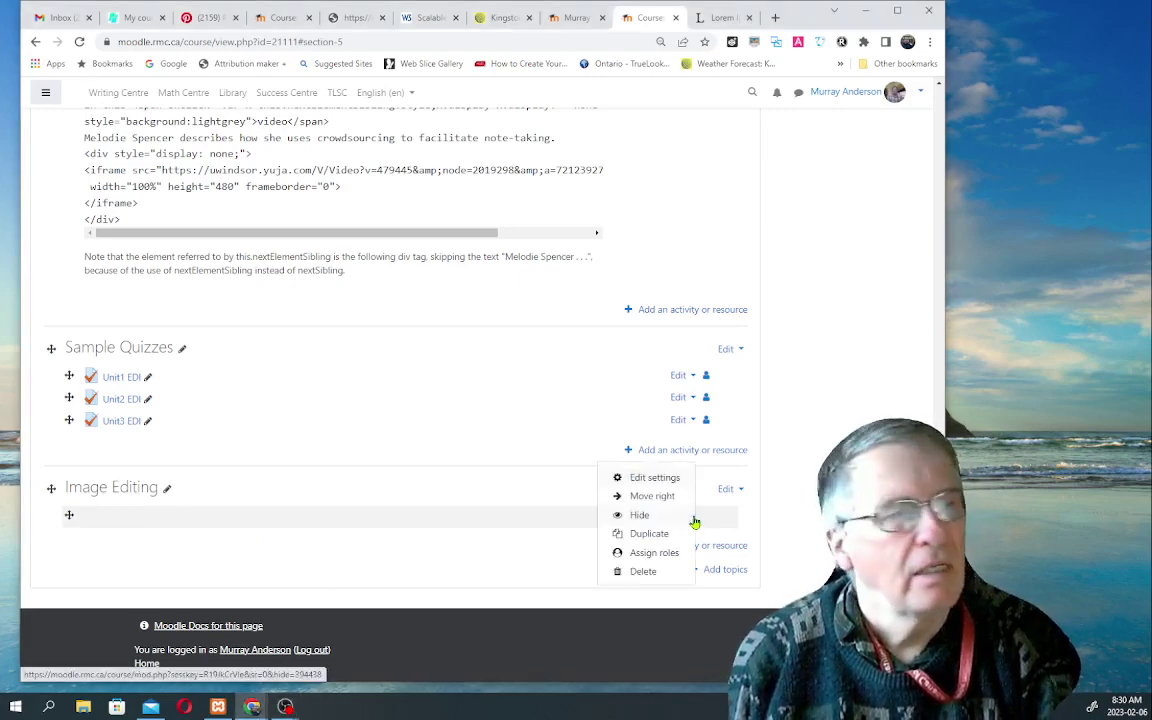
pyautogui.click(672, 479)
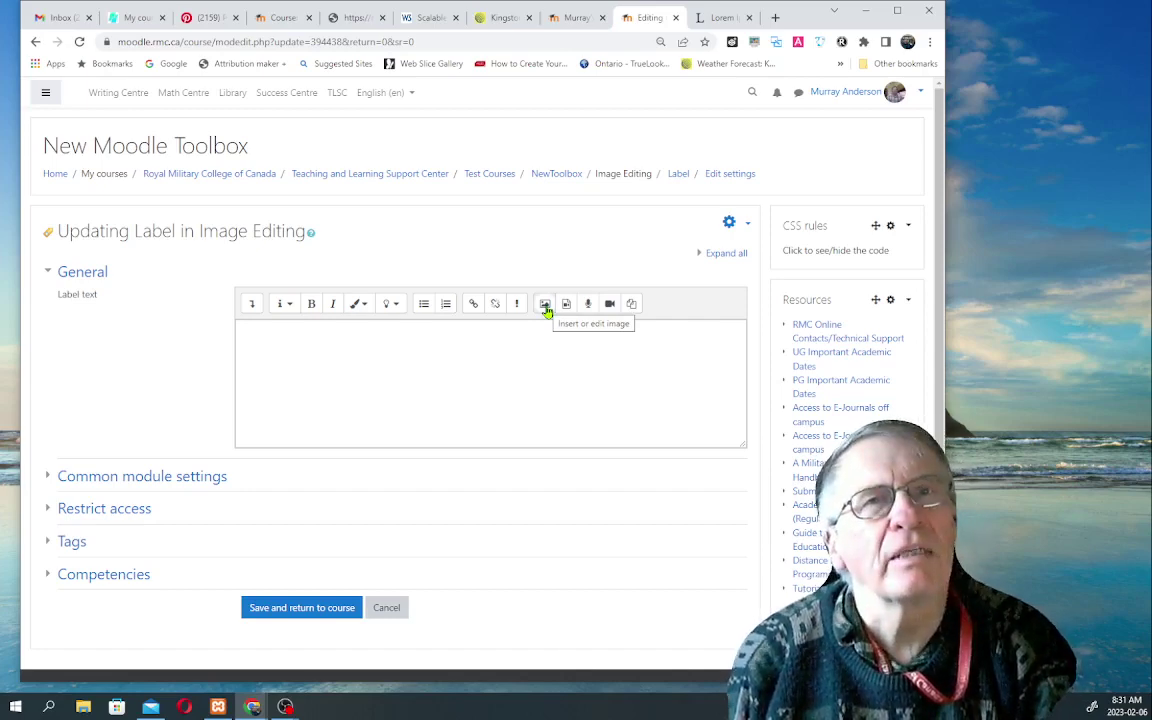
pyautogui.click(545, 306)
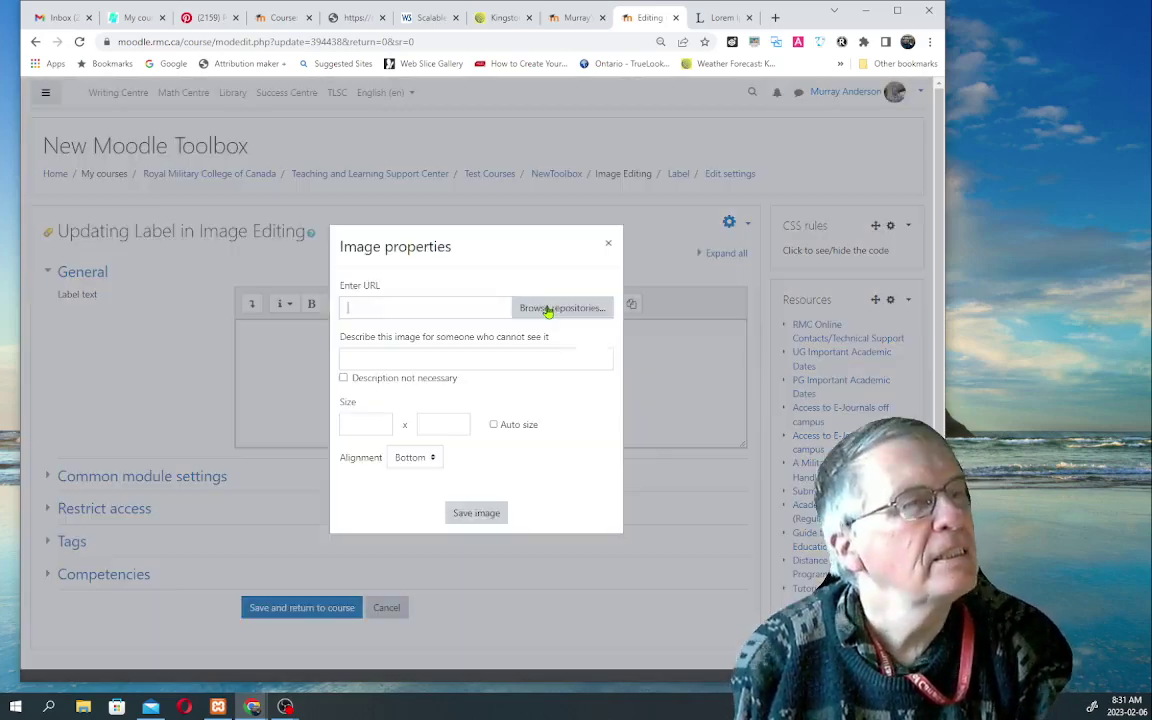
pyautogui.rightClick(479, 309)
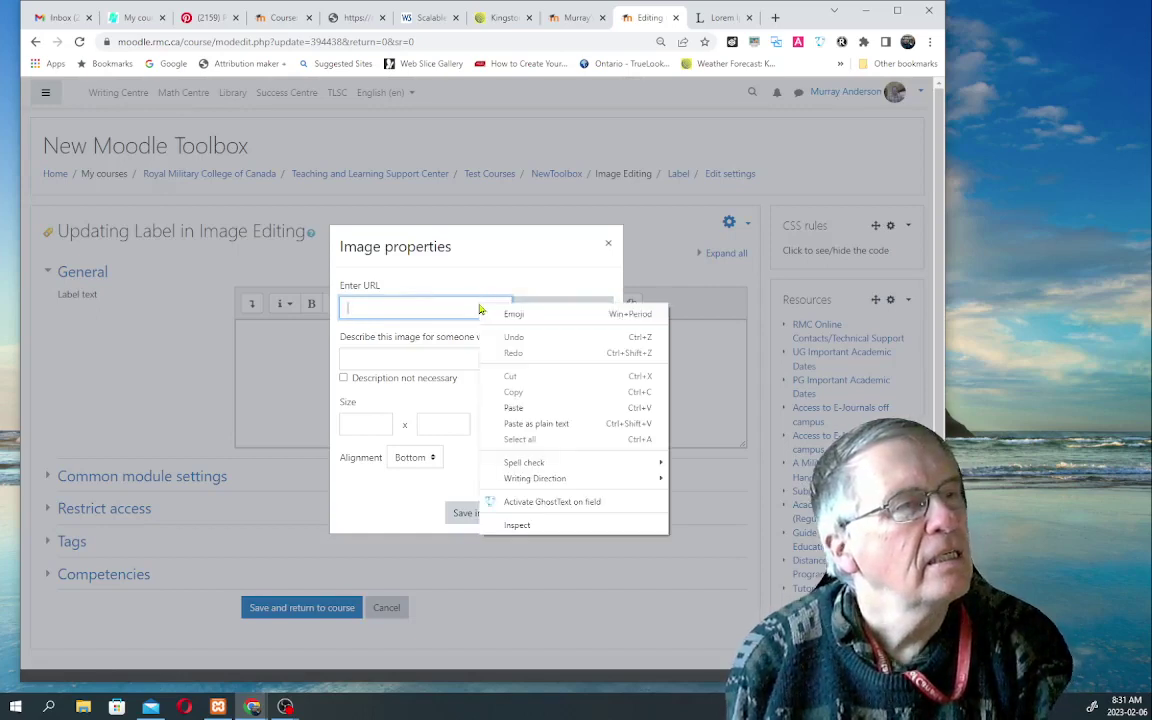
pyautogui.click(514, 409)
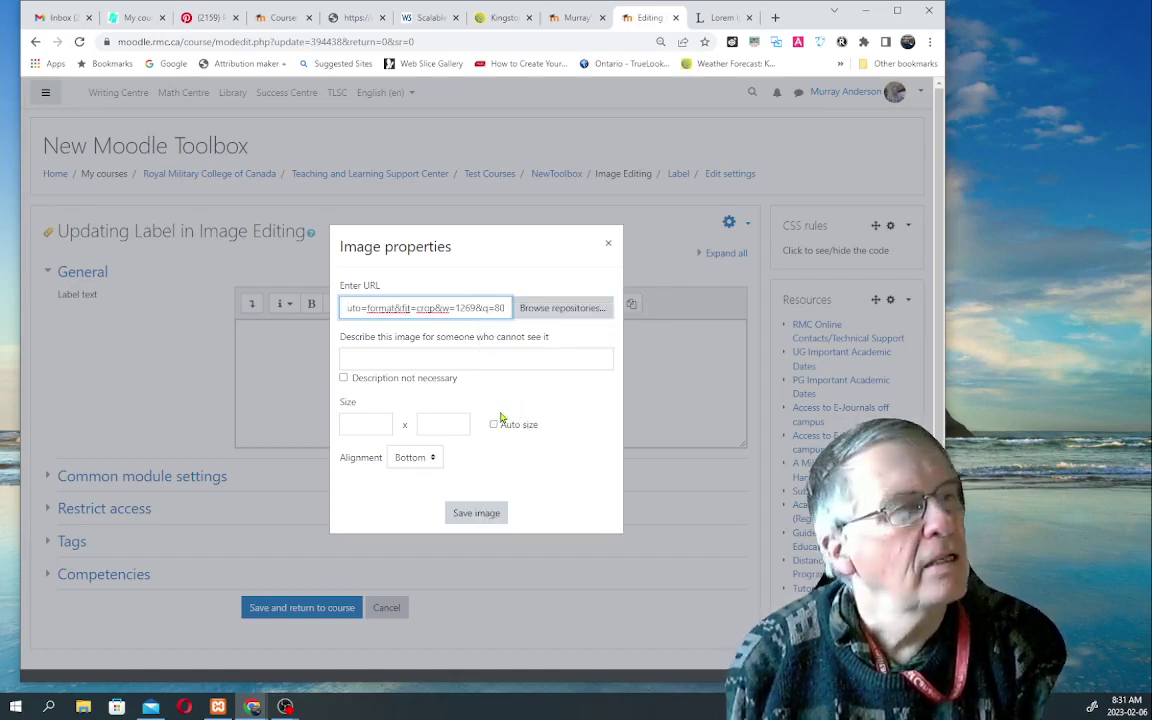
# Step: Describe the image as "Adorable Doggie" and save it into the label text
pyautogui.click(400, 357)
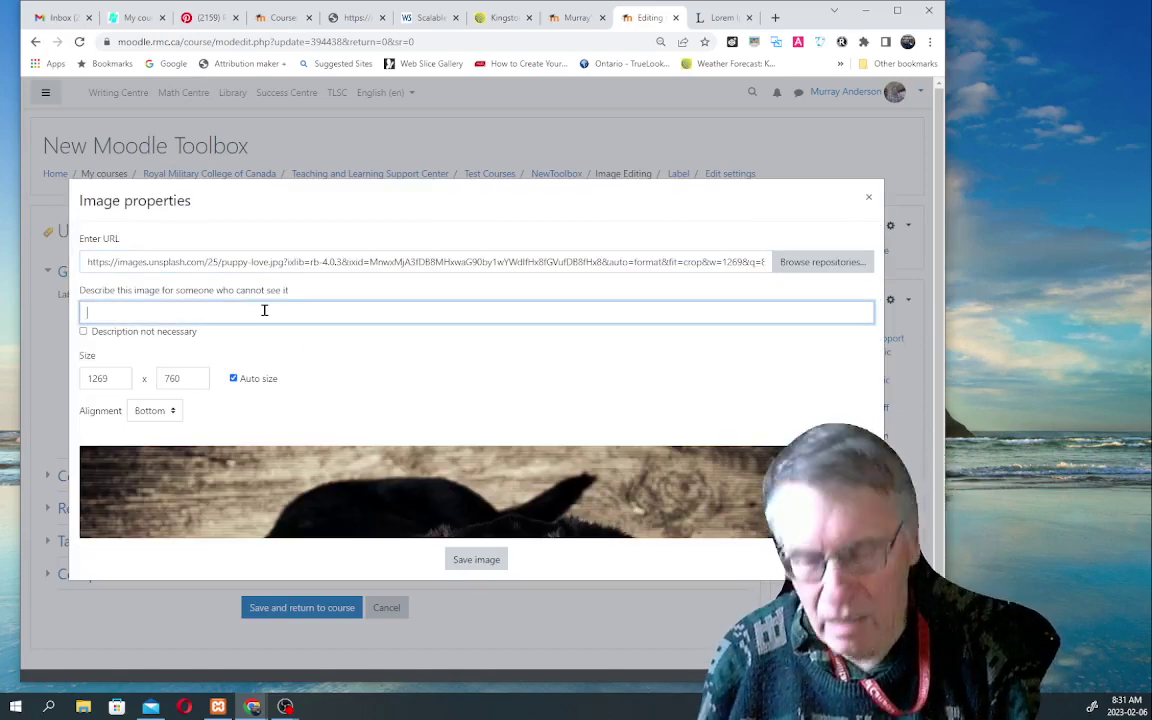
pyautogui.write('A')
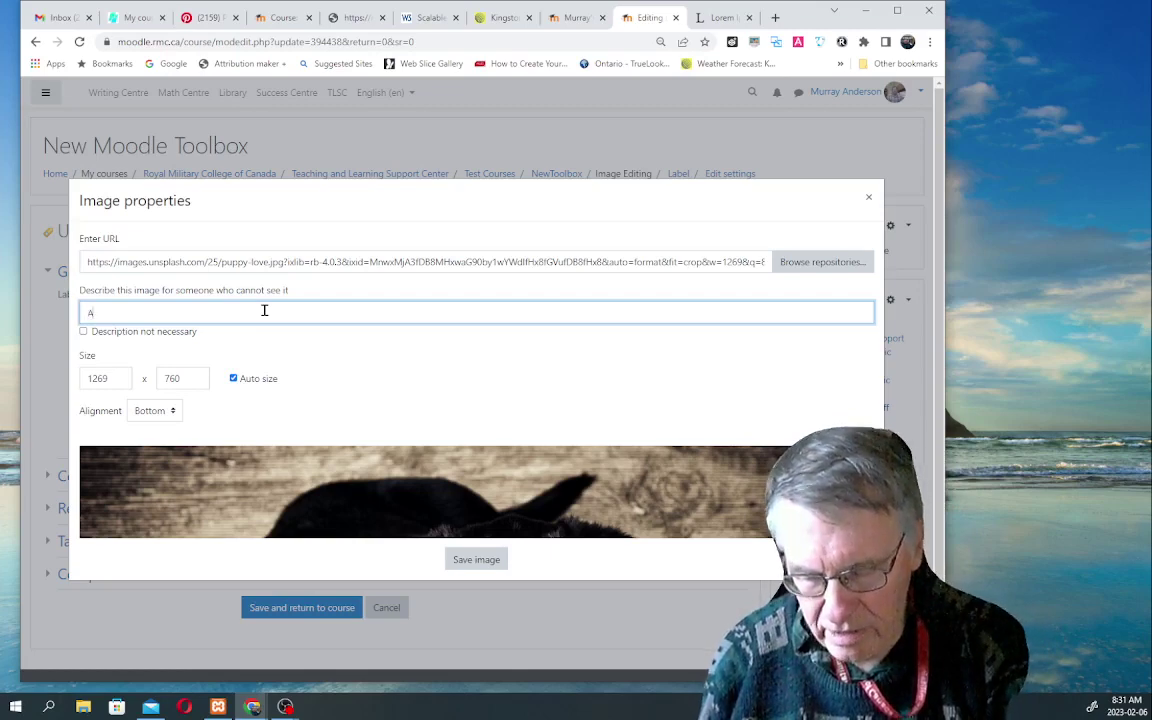
pyautogui.write('dora')
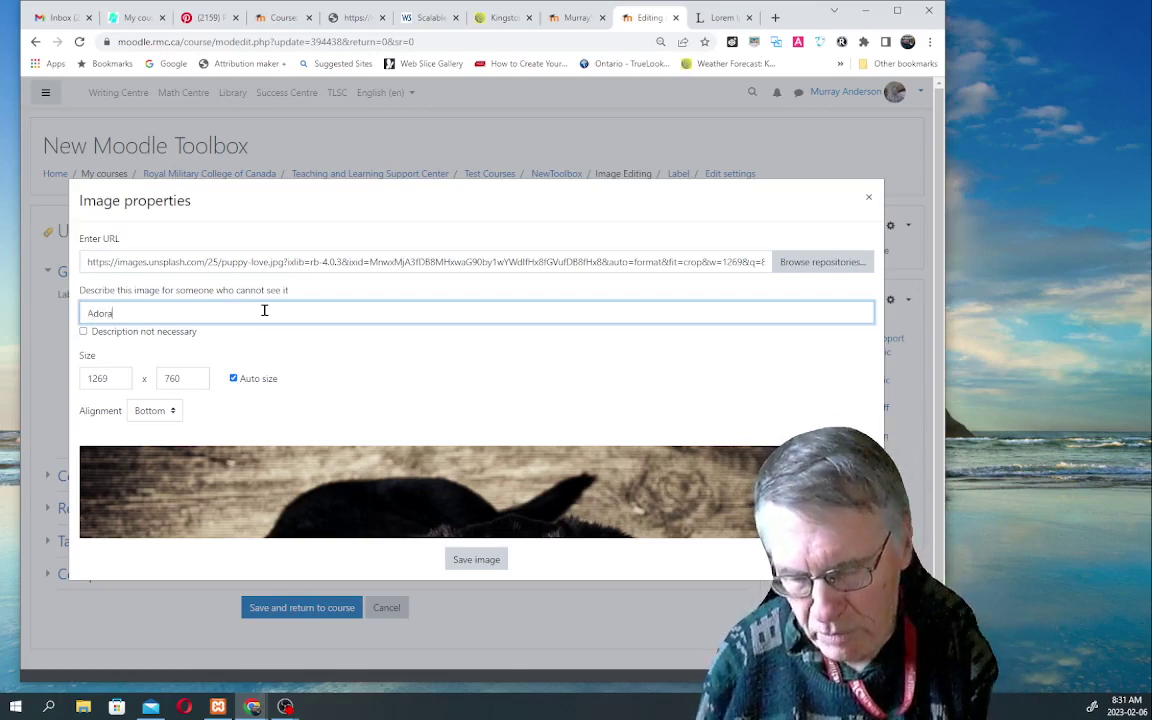
pyautogui.write('ble ')
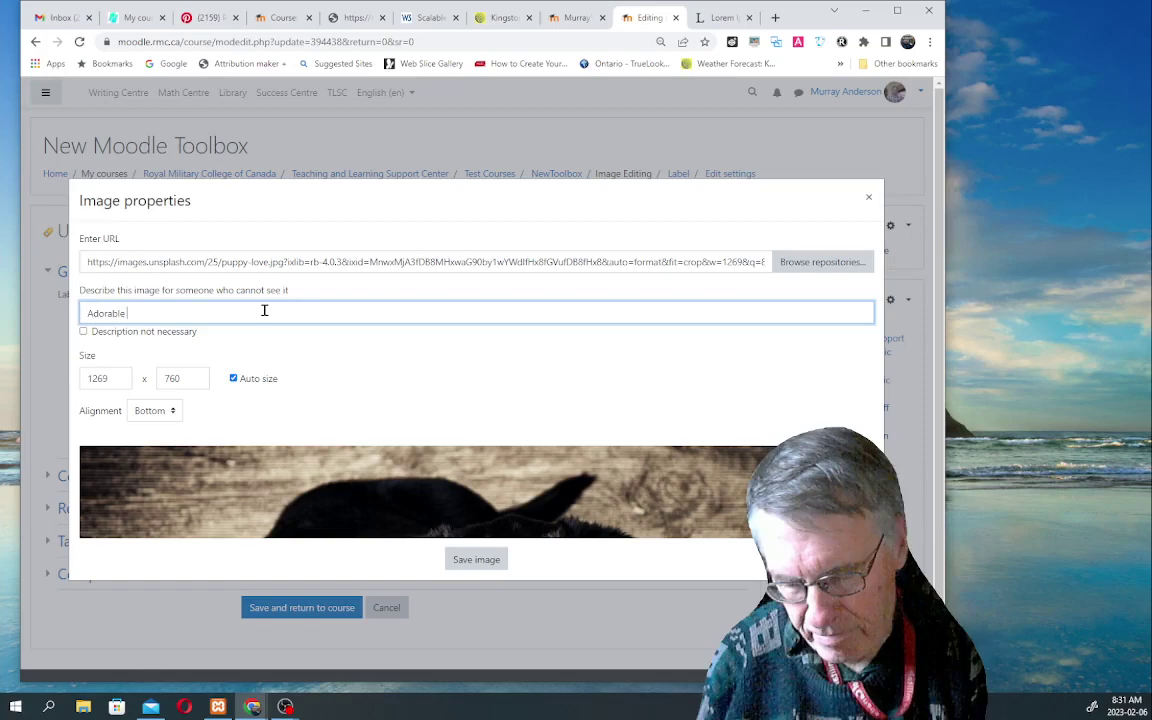
pyautogui.write('Doggie')
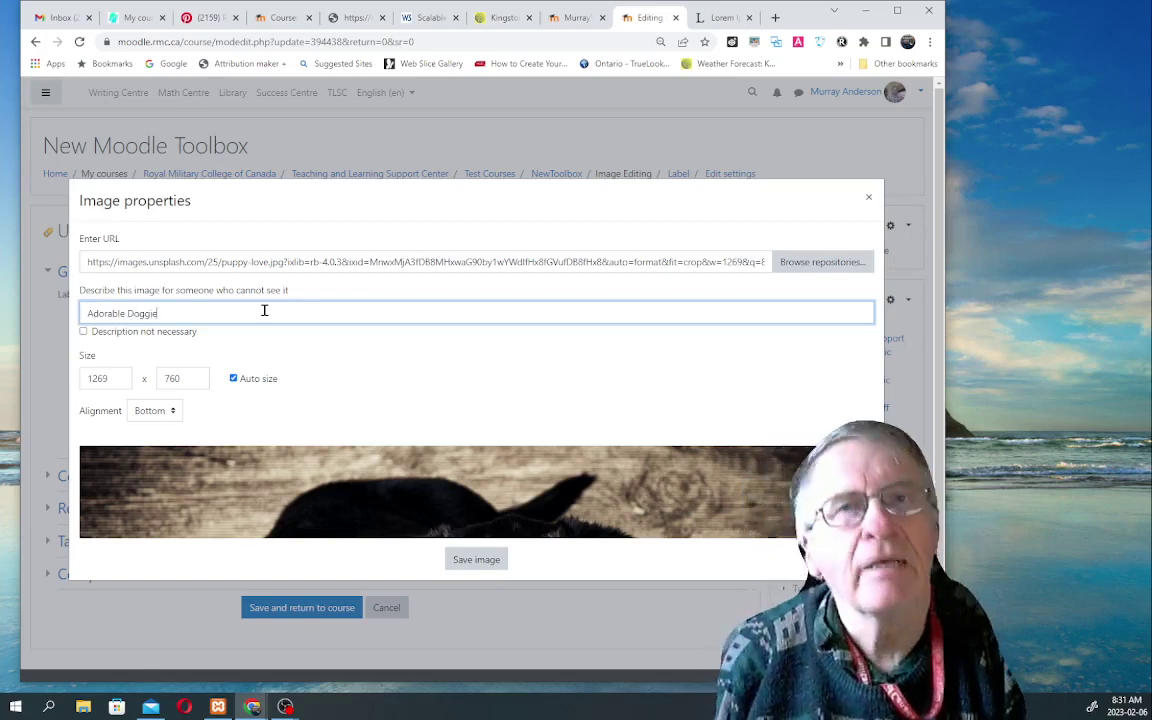
pyautogui.click(478, 558)
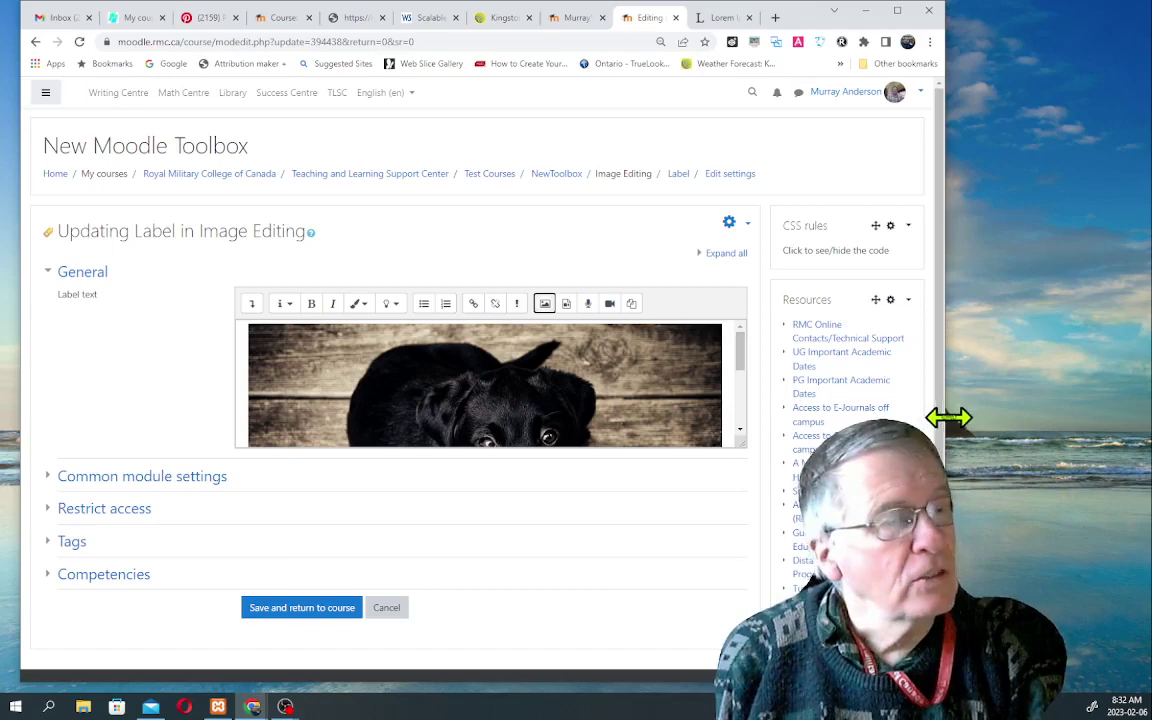
# Step: Widen the browser window and examine the label's HTML source with the editor's advanced tools
pyautogui.moveTo(949, 418); pyautogui.dragTo(1128, 463)
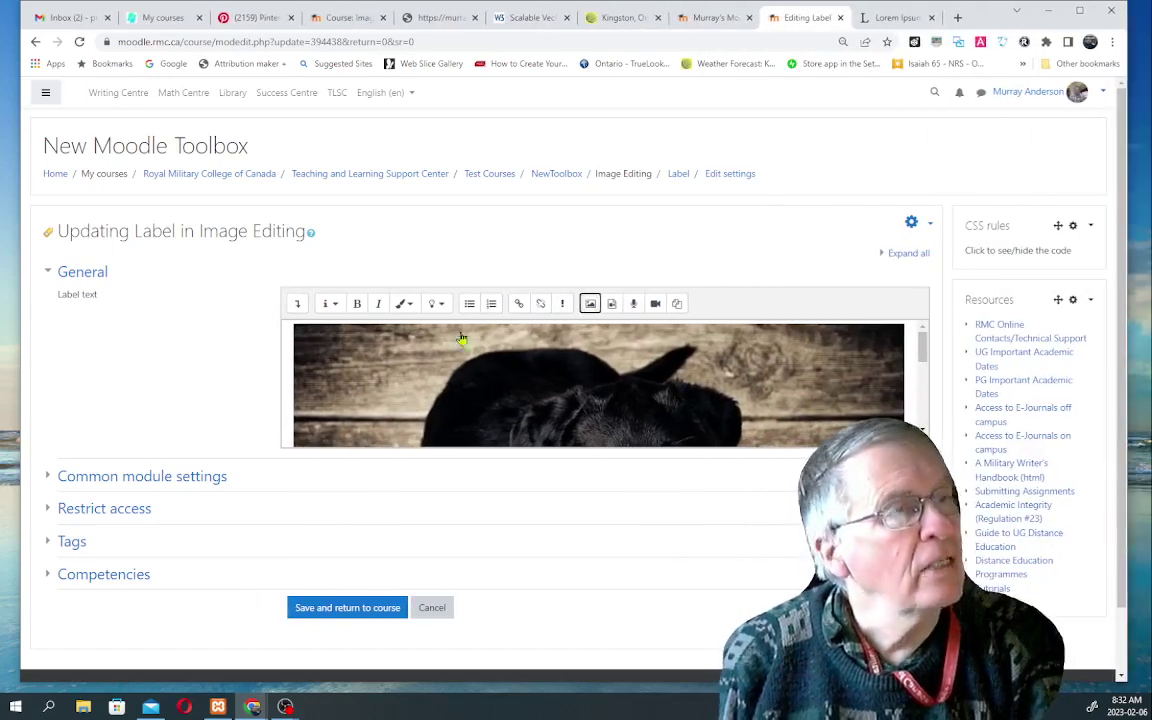
pyautogui.click(297, 303)
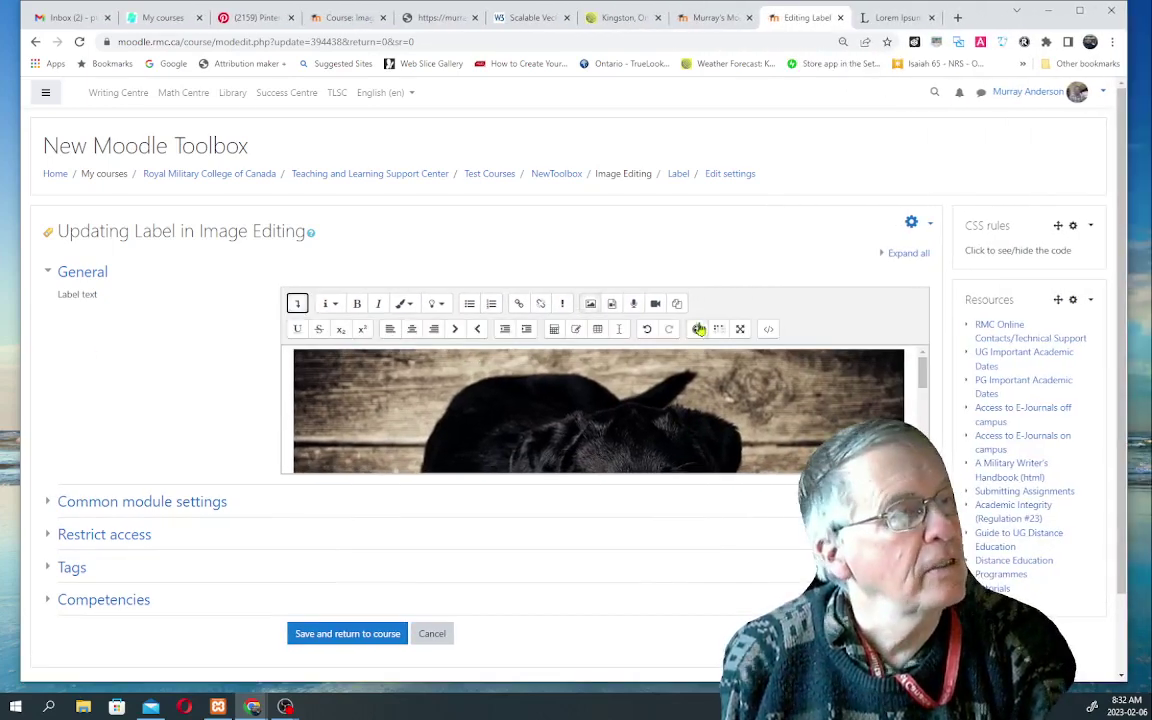
pyautogui.click(770, 330)
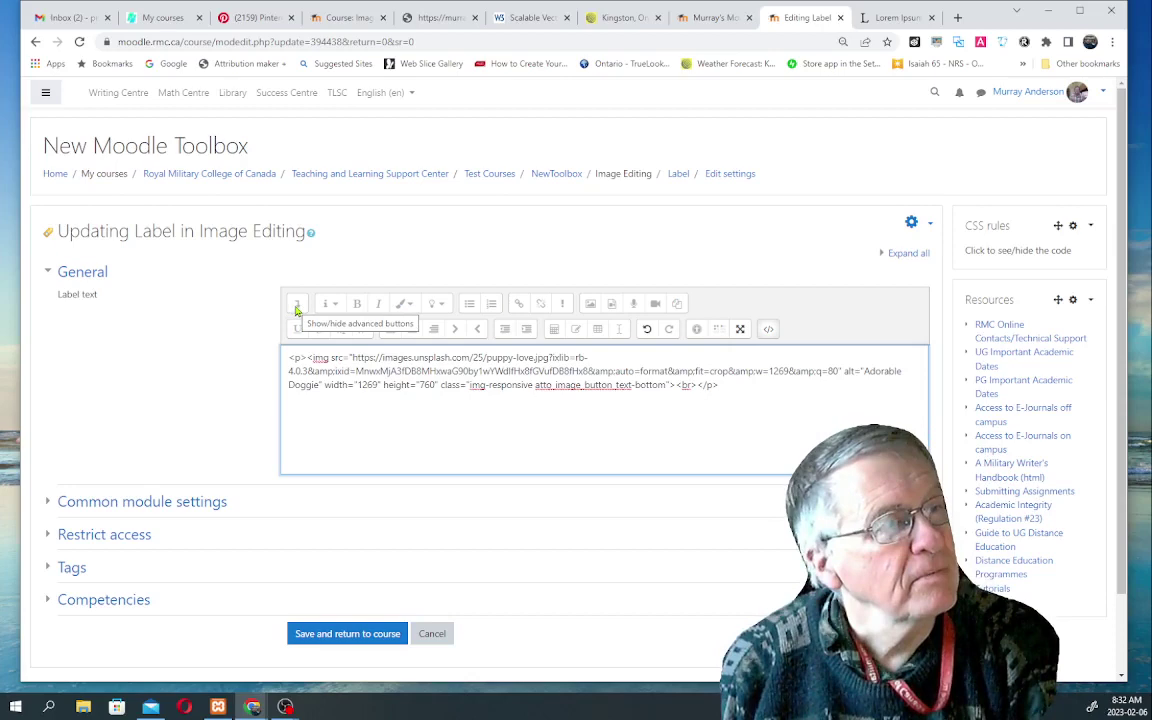
pyautogui.click(769, 331)
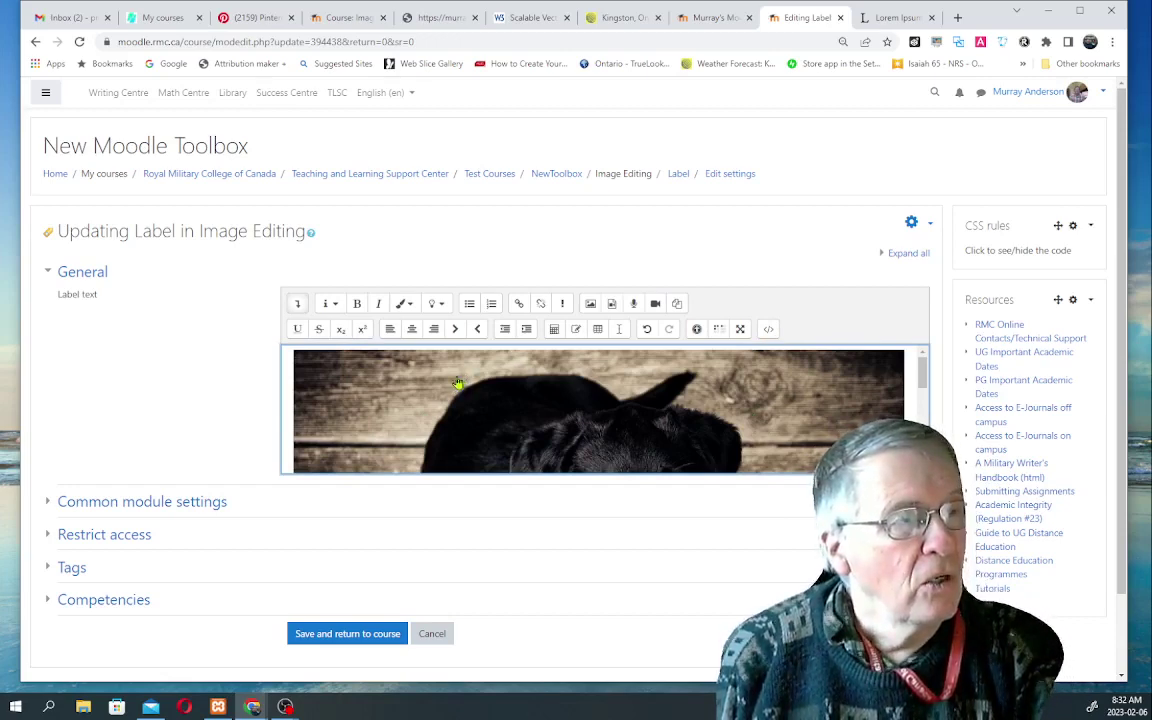
# Step: Inspect the dog image in the browser's developer tools and examine the attributes of its img tag
pyautogui.rightClick(414, 381)
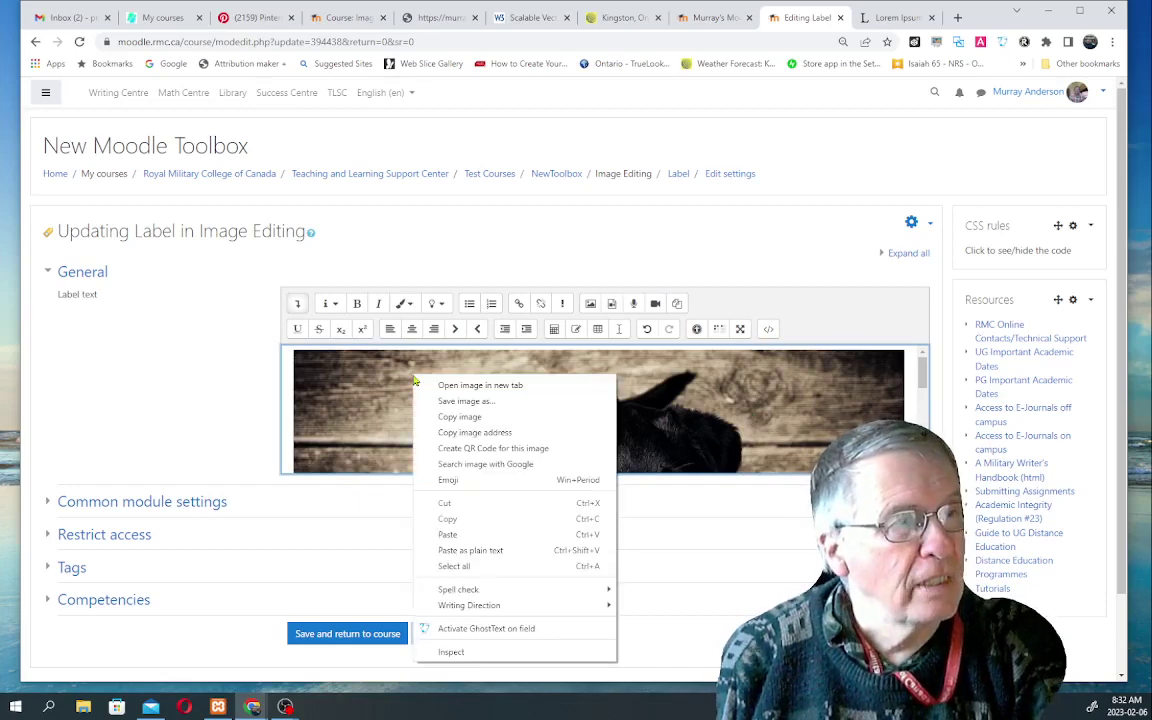
pyautogui.click(451, 652)
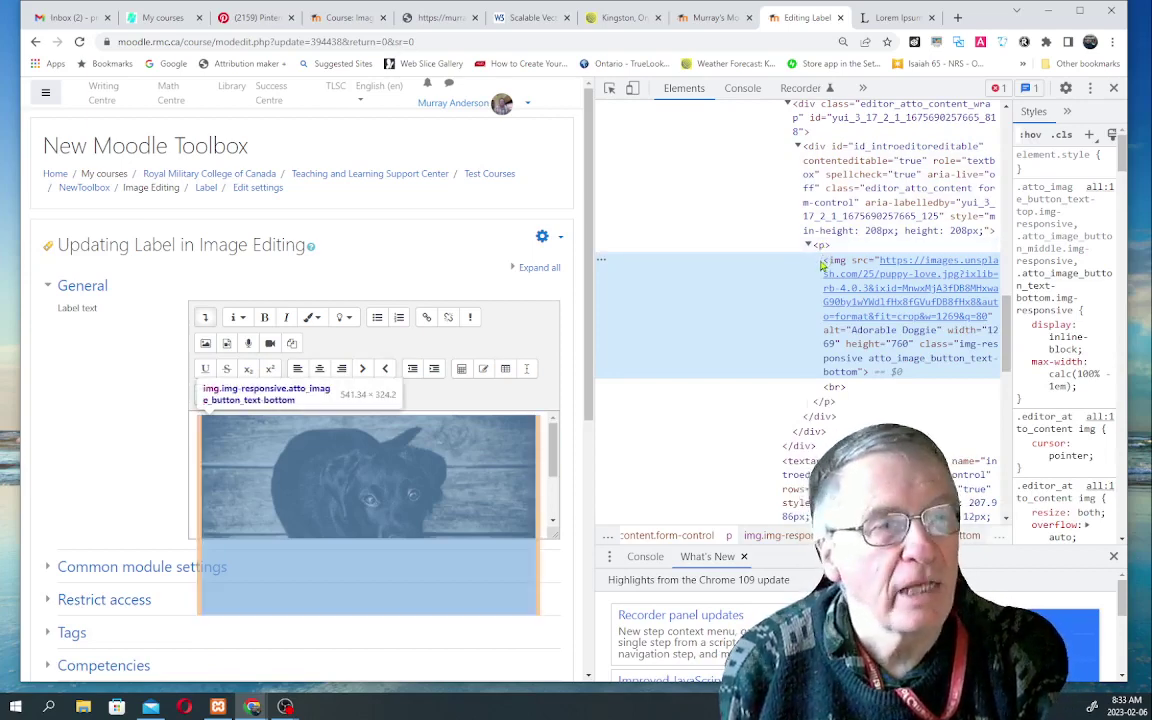
pyautogui.moveTo(842, 276)
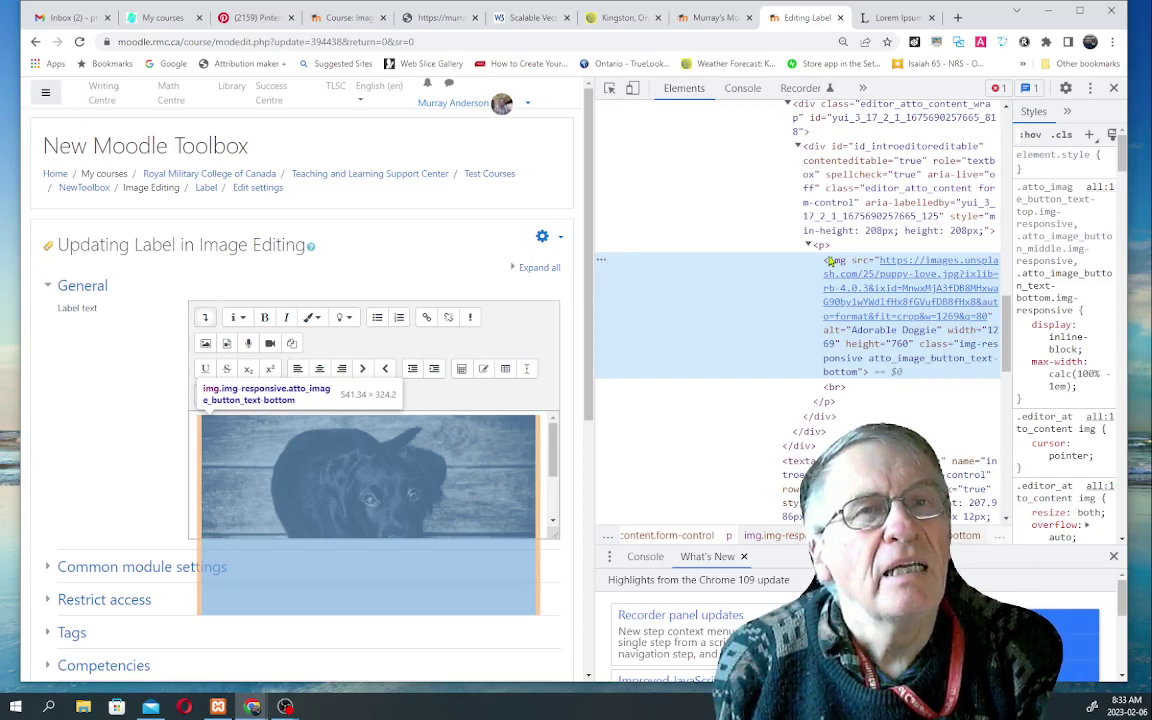
pyautogui.click(286, 706)
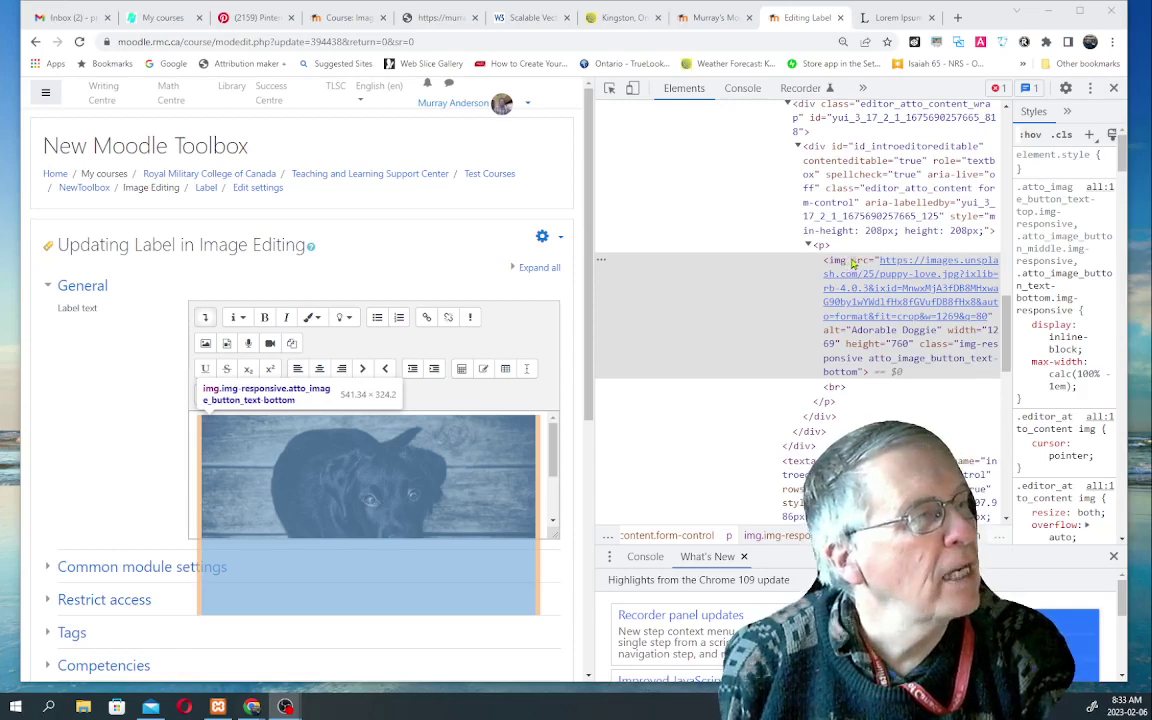
pyautogui.moveTo(983, 345)
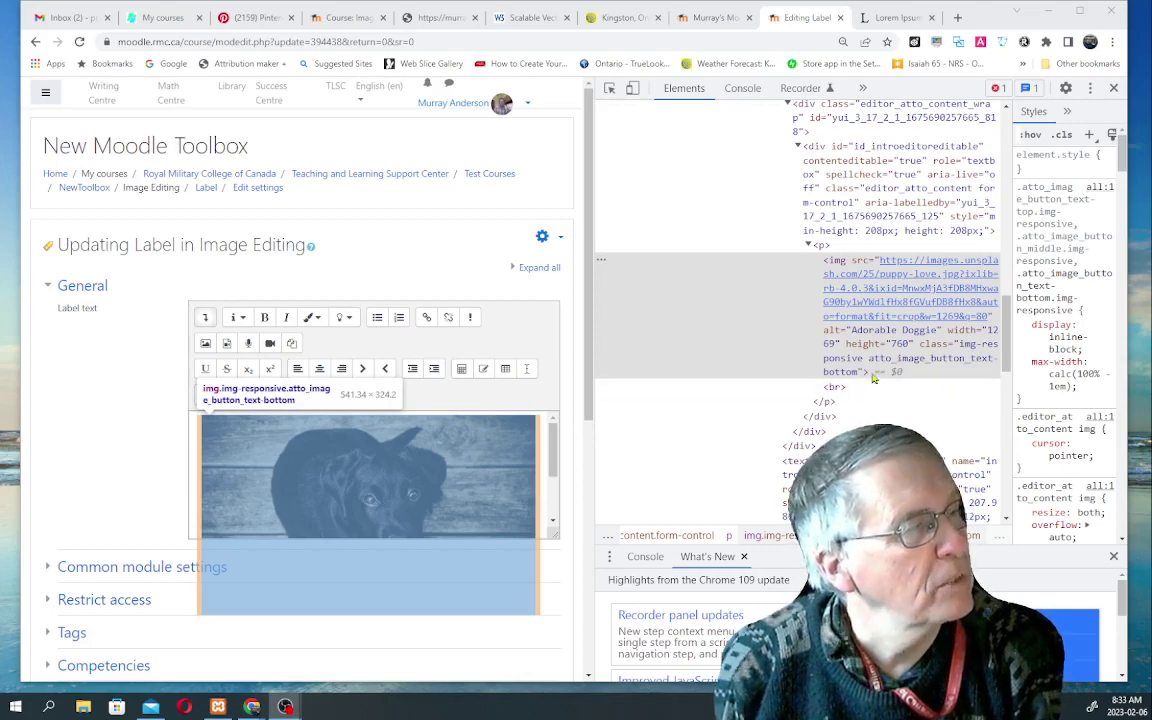
pyautogui.moveTo(870, 310)
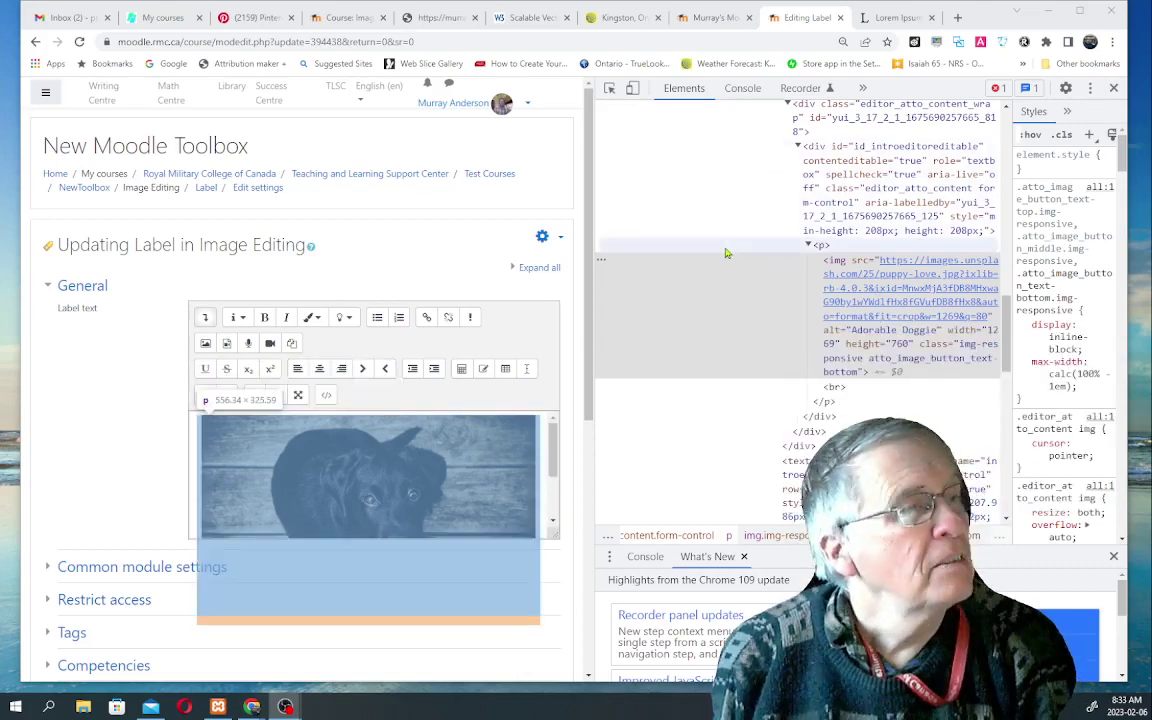
pyautogui.moveTo(820, 294)
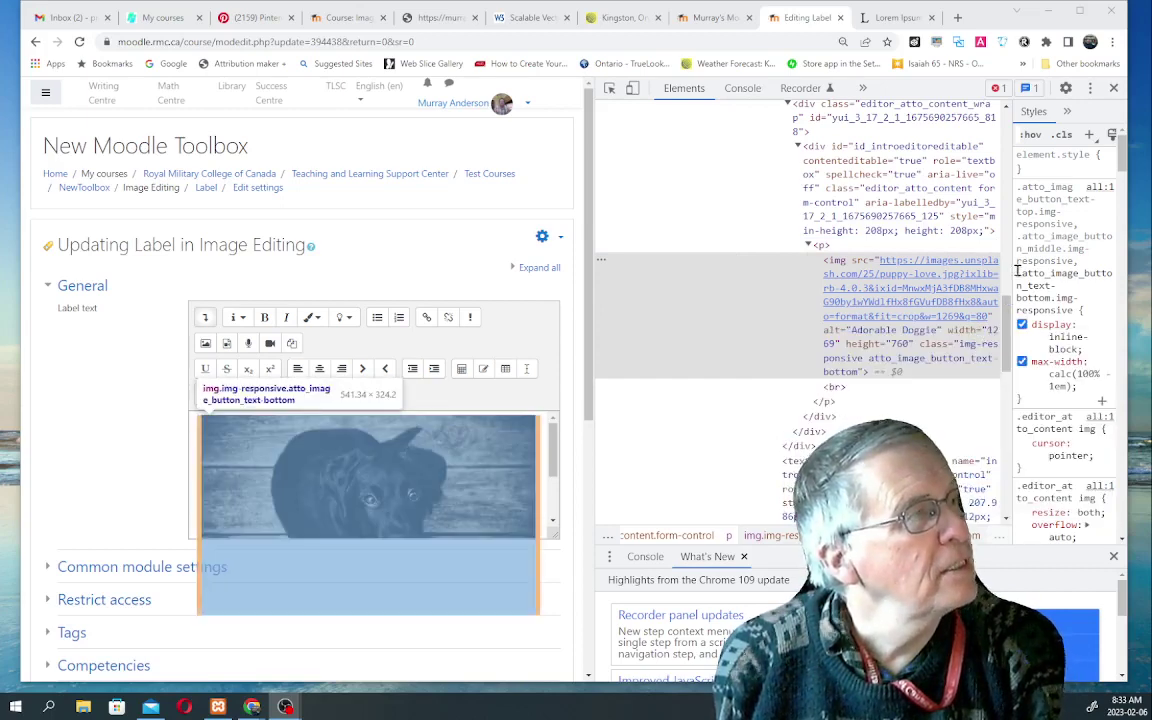
pyautogui.moveTo(922, 318)
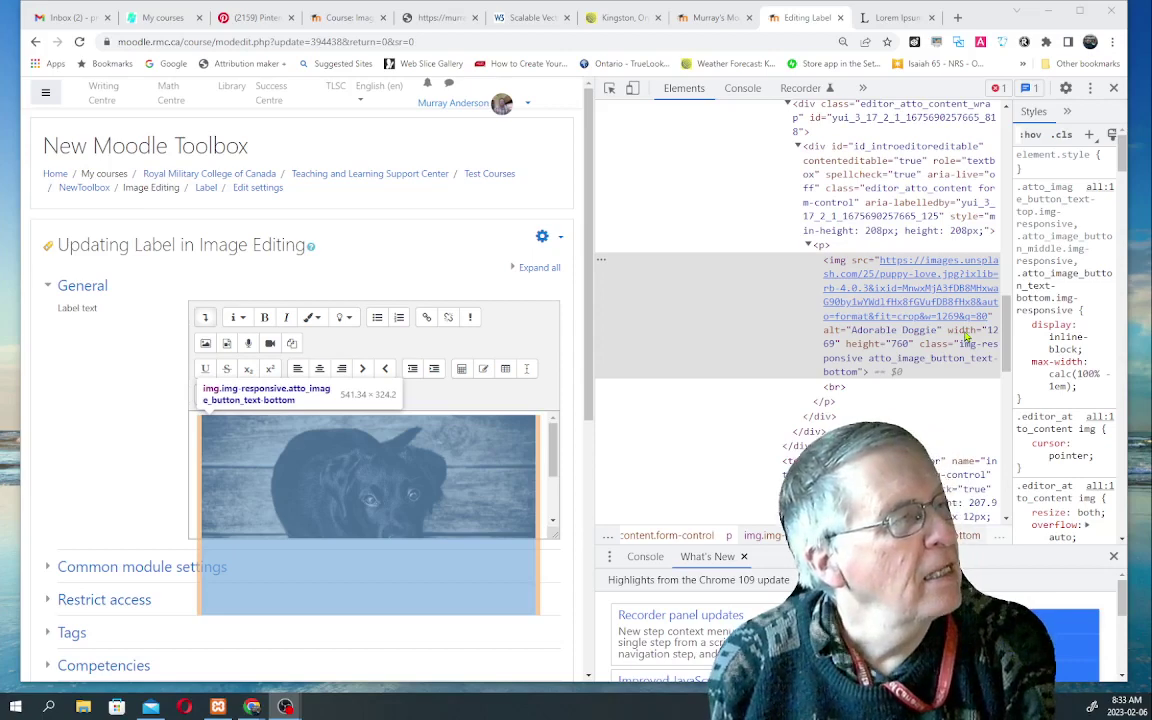
pyautogui.moveTo(858, 268)
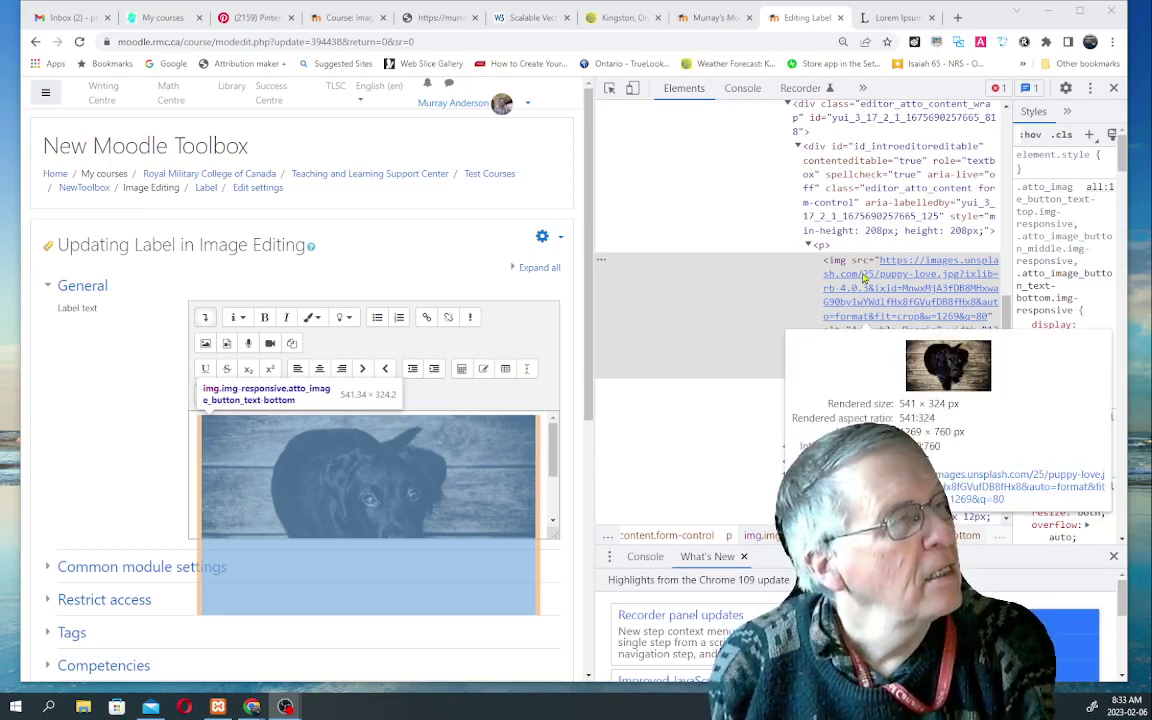
# Step: Edit the dog image's img tag as HTML, replacing its width and height attributes with a style attribute containing width:50%;
pyautogui.rightClick(874, 264)
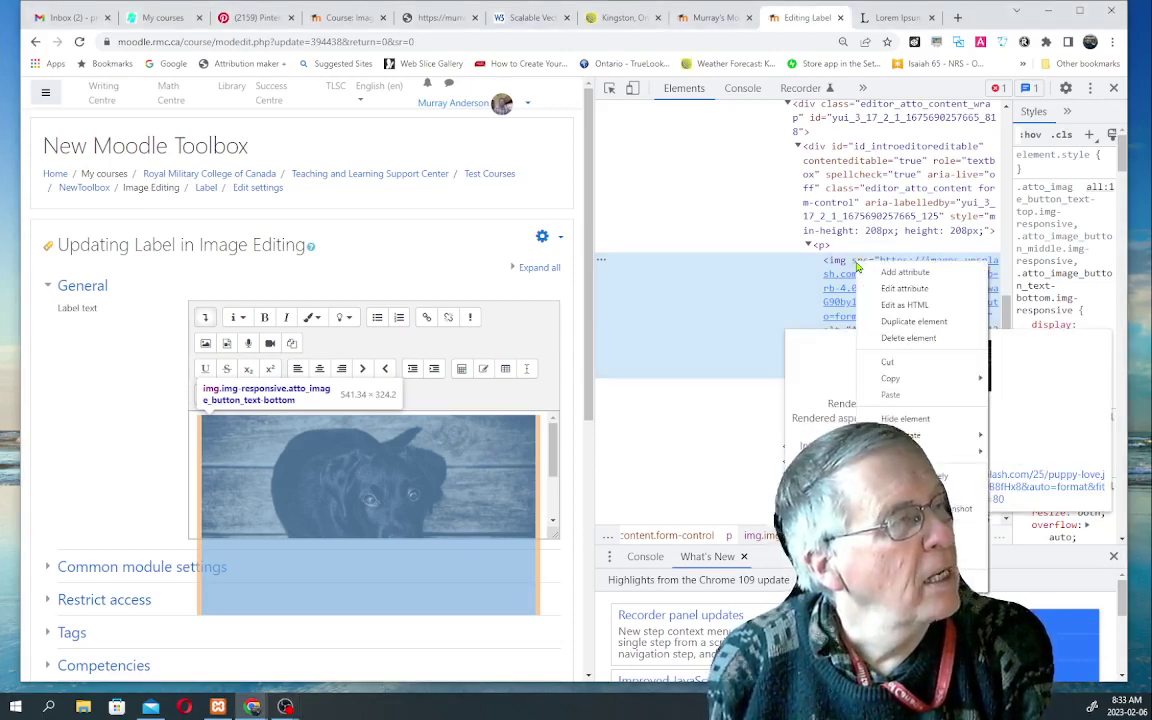
pyautogui.click(890, 309)
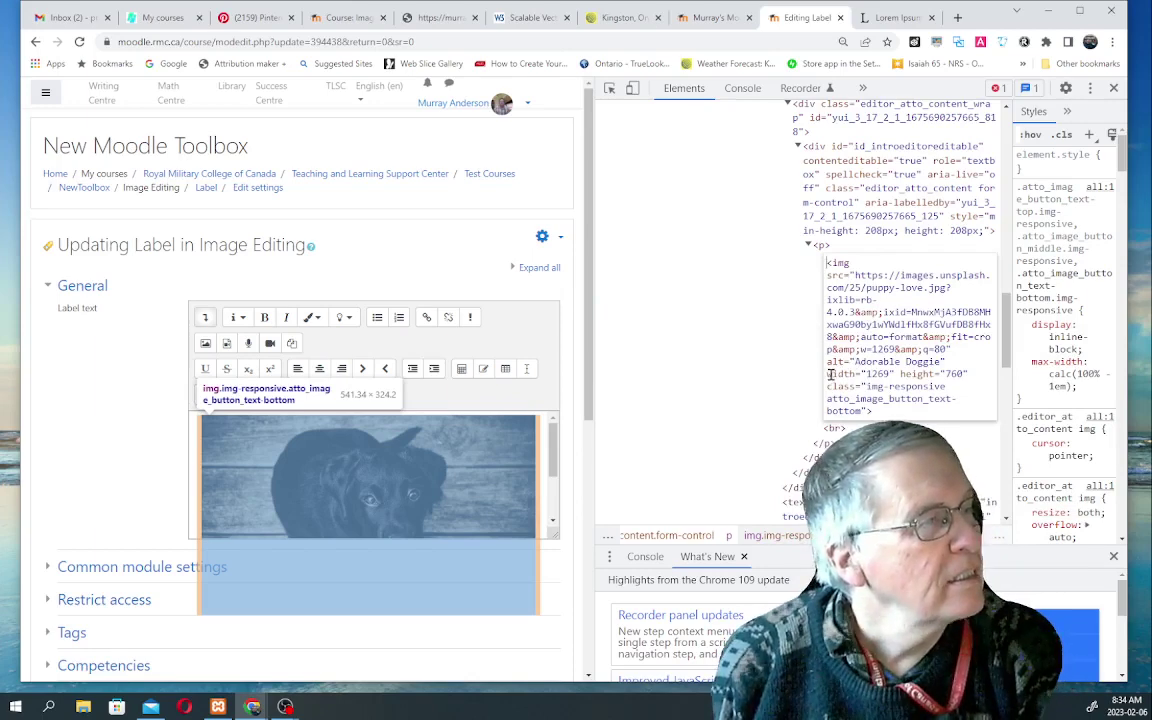
pyautogui.moveTo(826, 373); pyautogui.dragTo(968, 375)
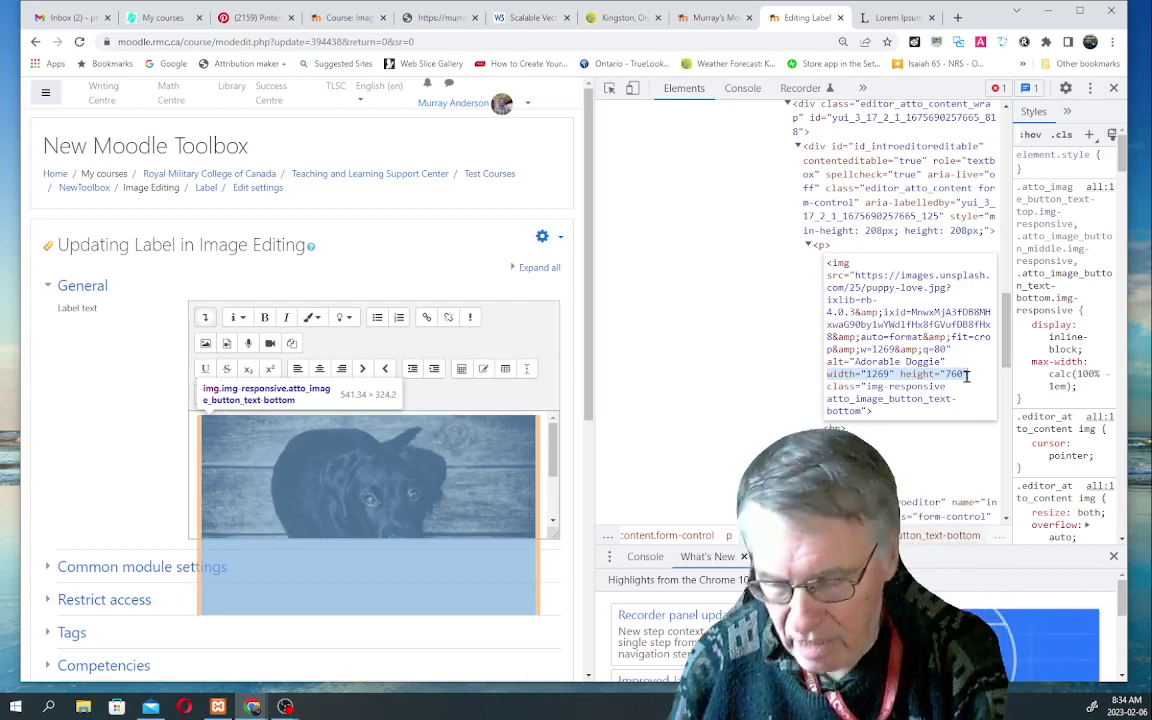
pyautogui.write('styl')
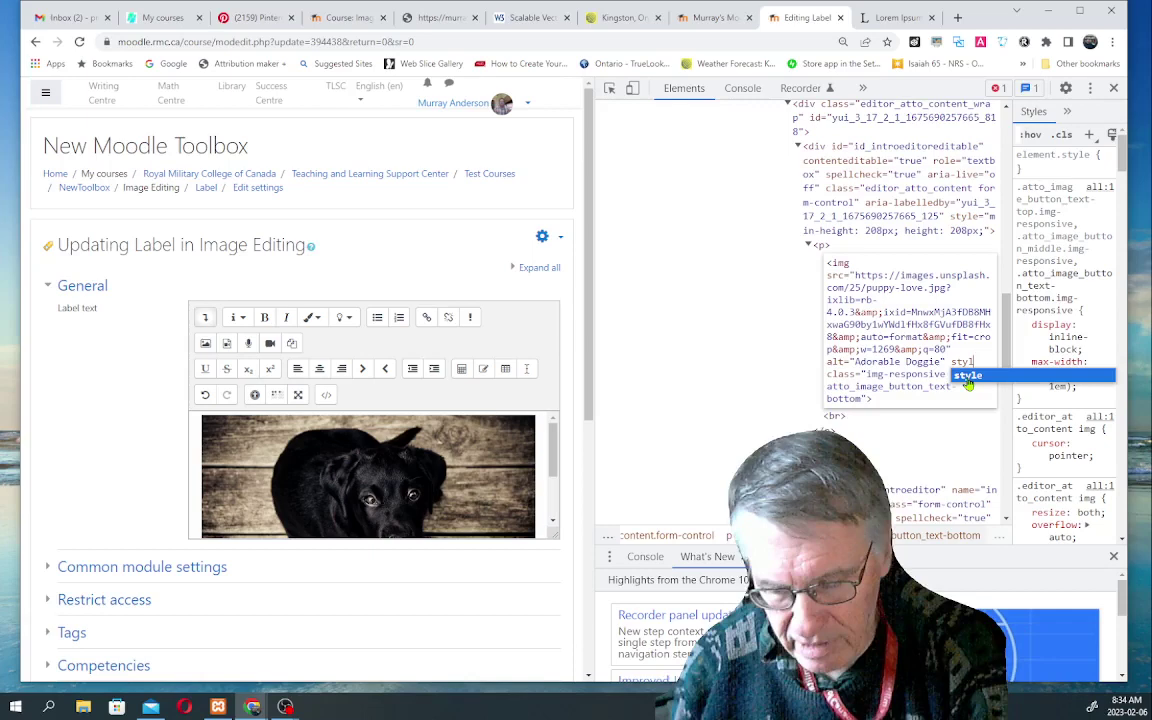
pyautogui.write('e=')
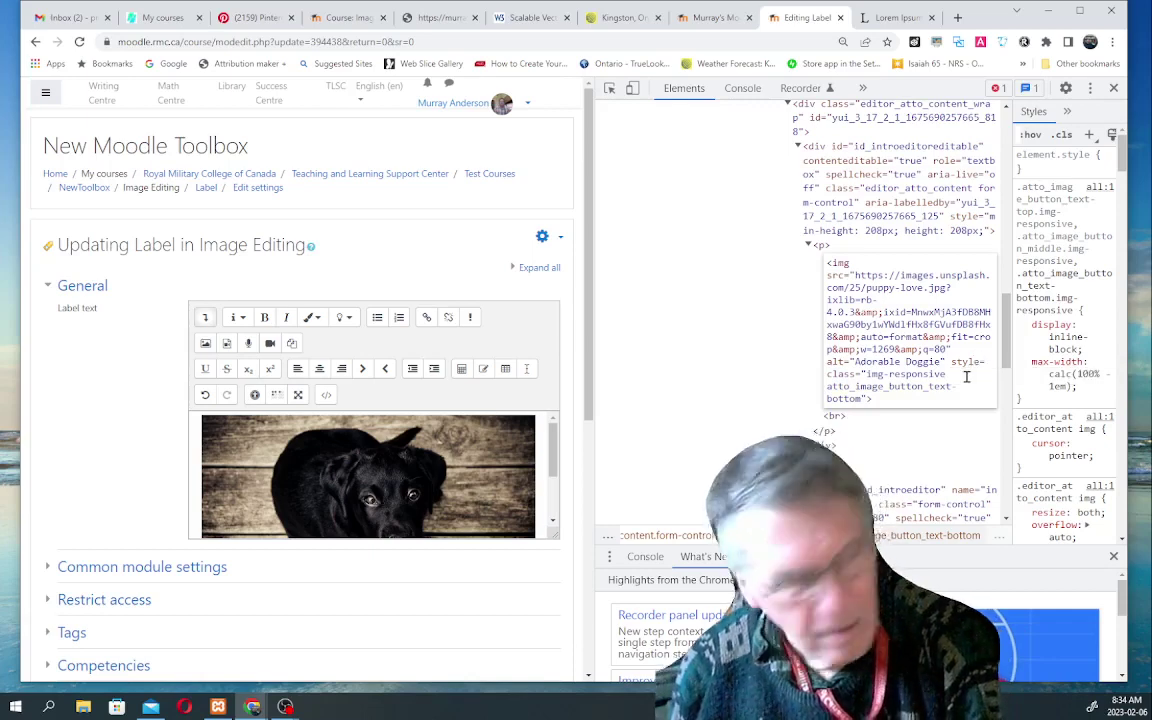
pyautogui.write('"')
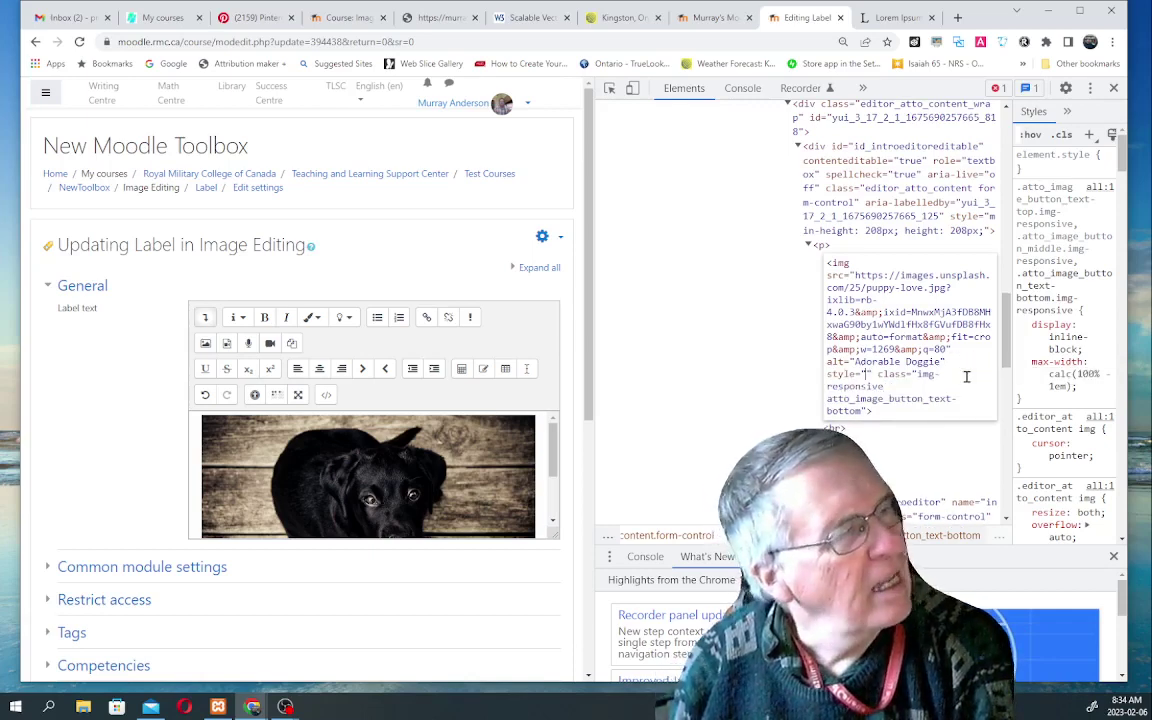
pyautogui.write('width')
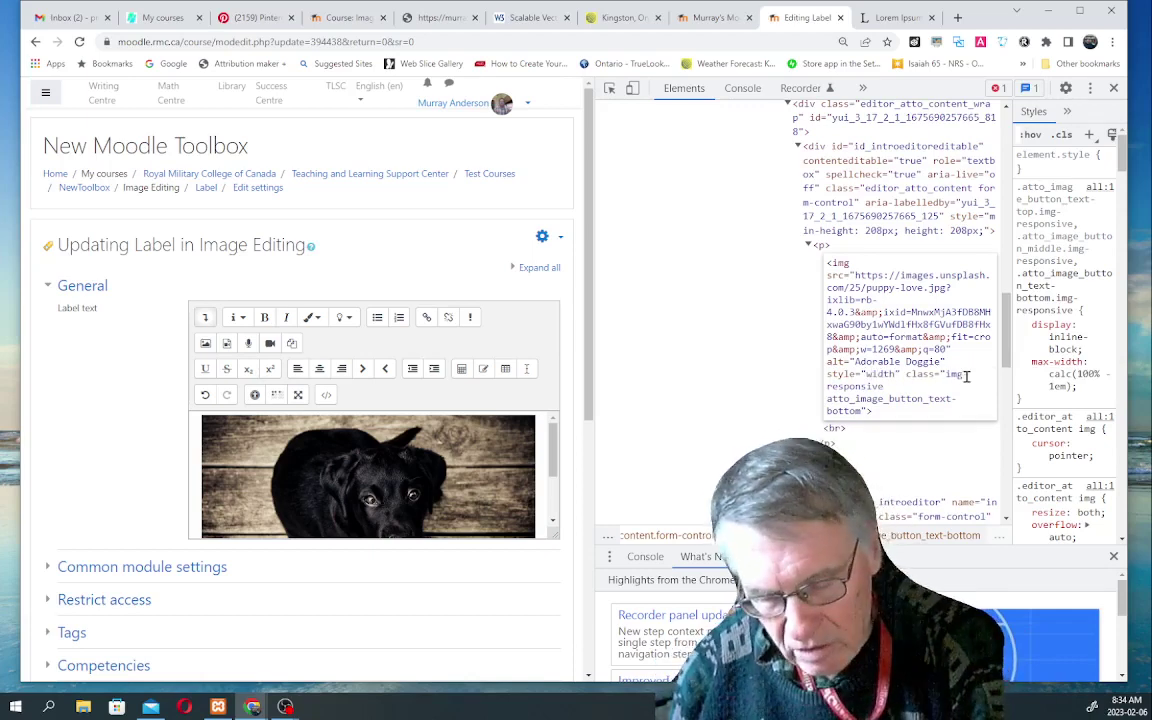
pyautogui.write(':50')
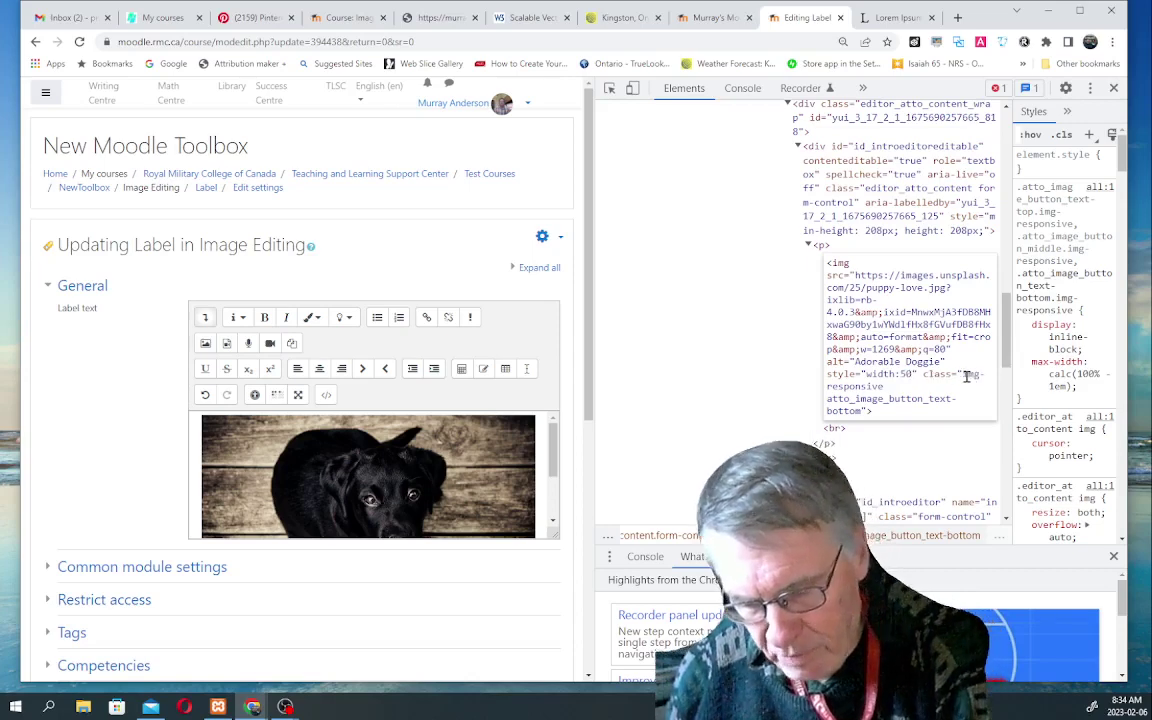
pyautogui.write('%')
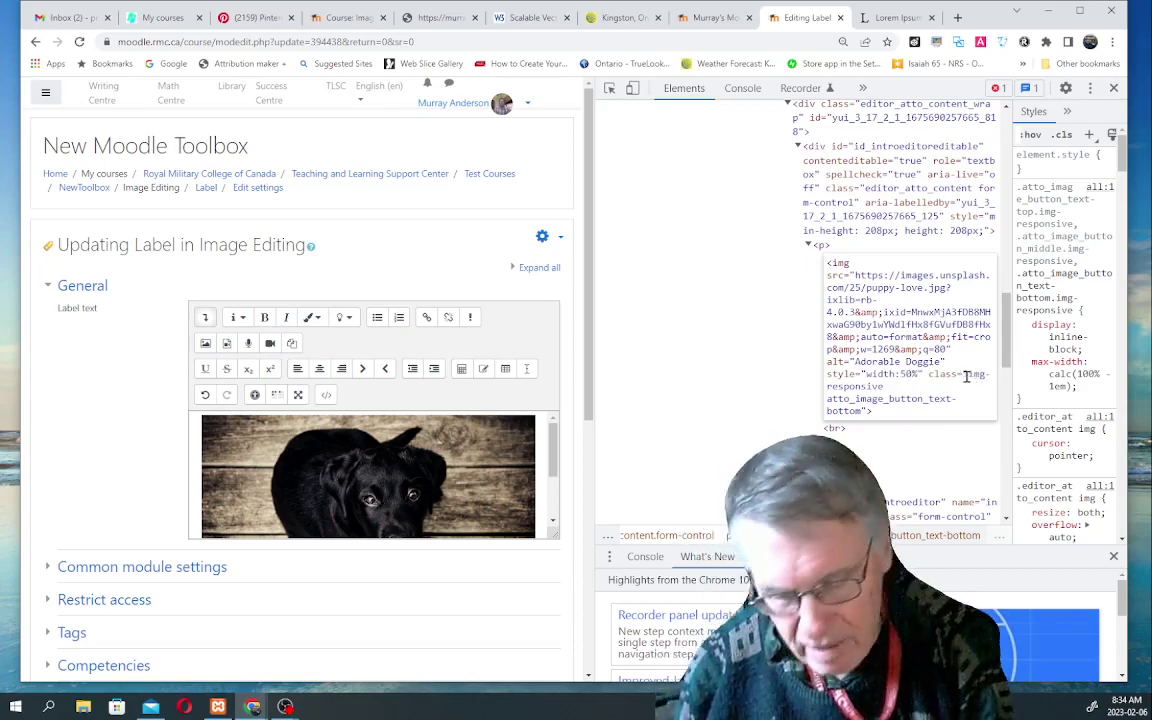
pyautogui.write(';')
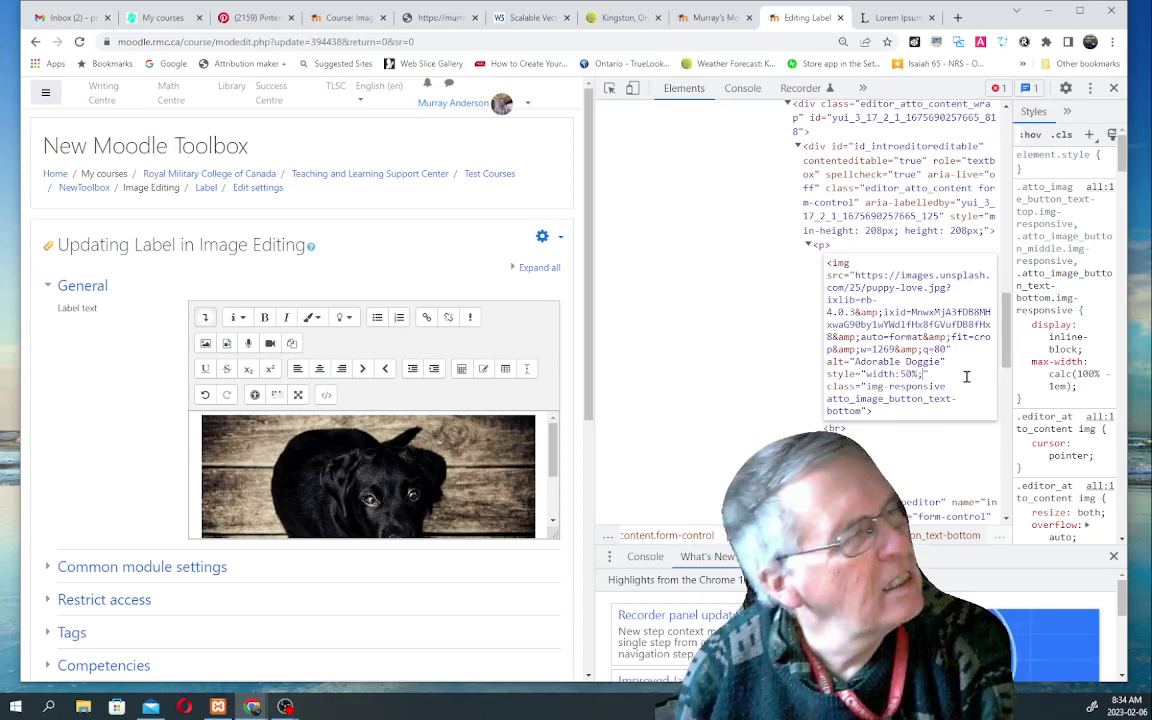
# Step: Add float:right to the img tag's style attribute and apply the HTML edit
pyautogui.write('float')
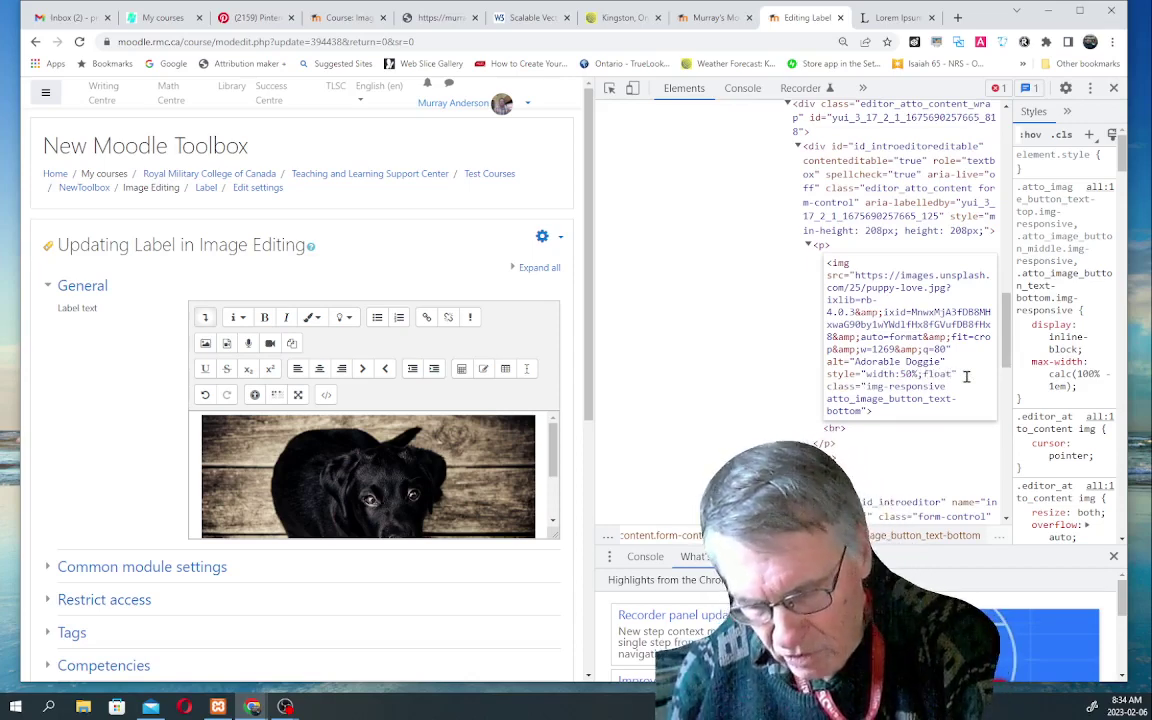
pyautogui.write(':right')
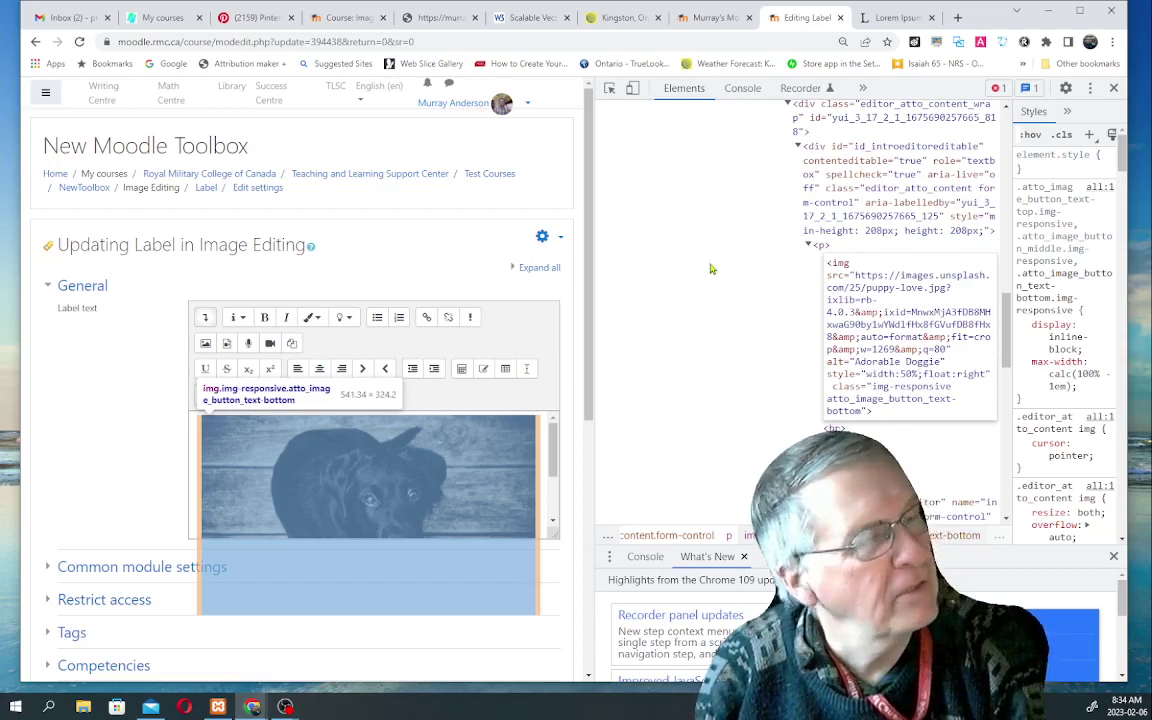
pyautogui.click(711, 268)
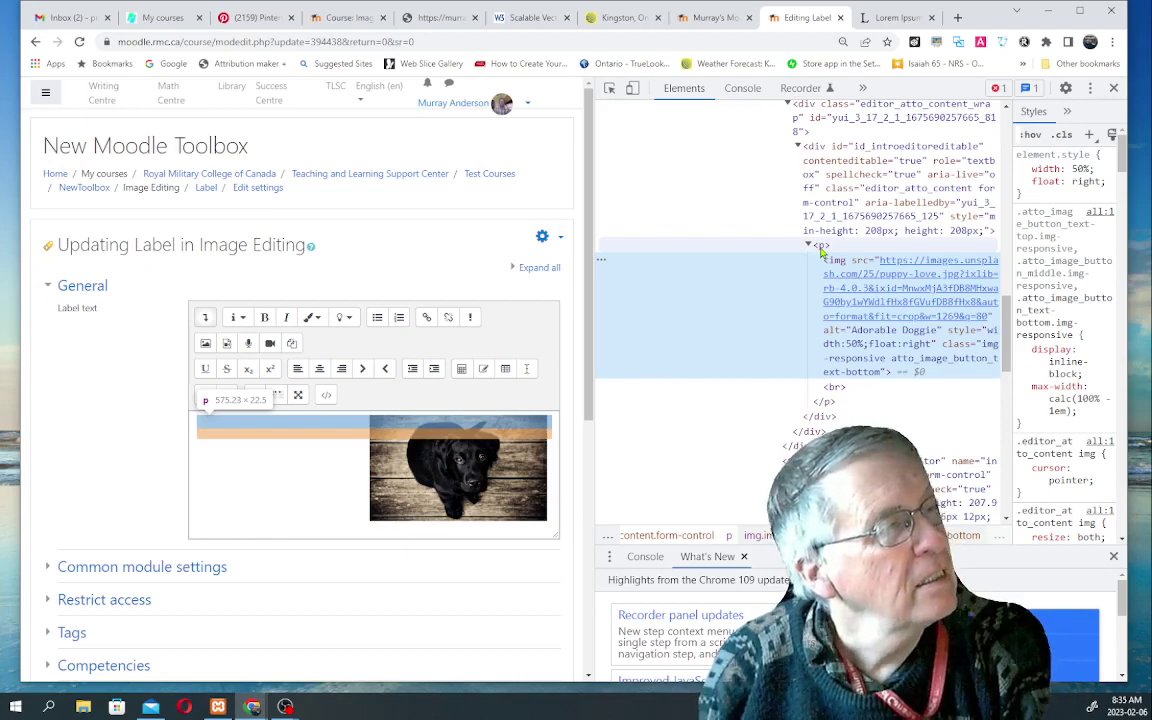
# Step: Open the p element that contains the dog image for HTML editing
pyautogui.click(820, 247)
pyautogui.rightClick(828, 250)
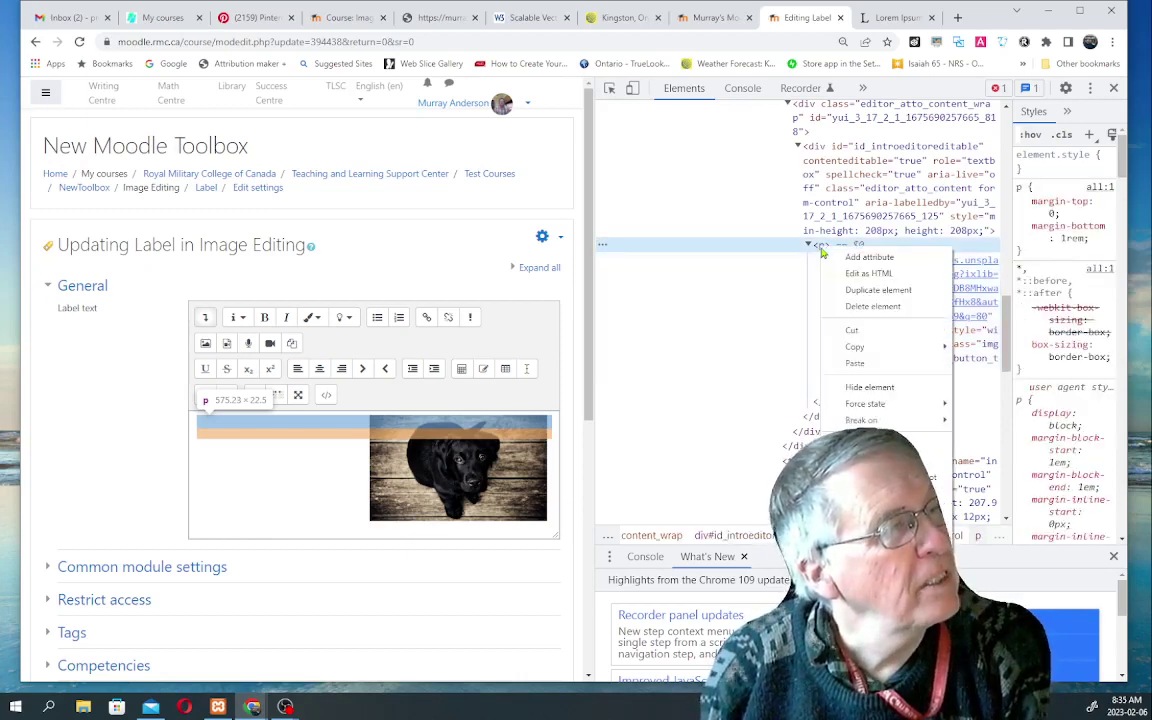
pyautogui.click(860, 276)
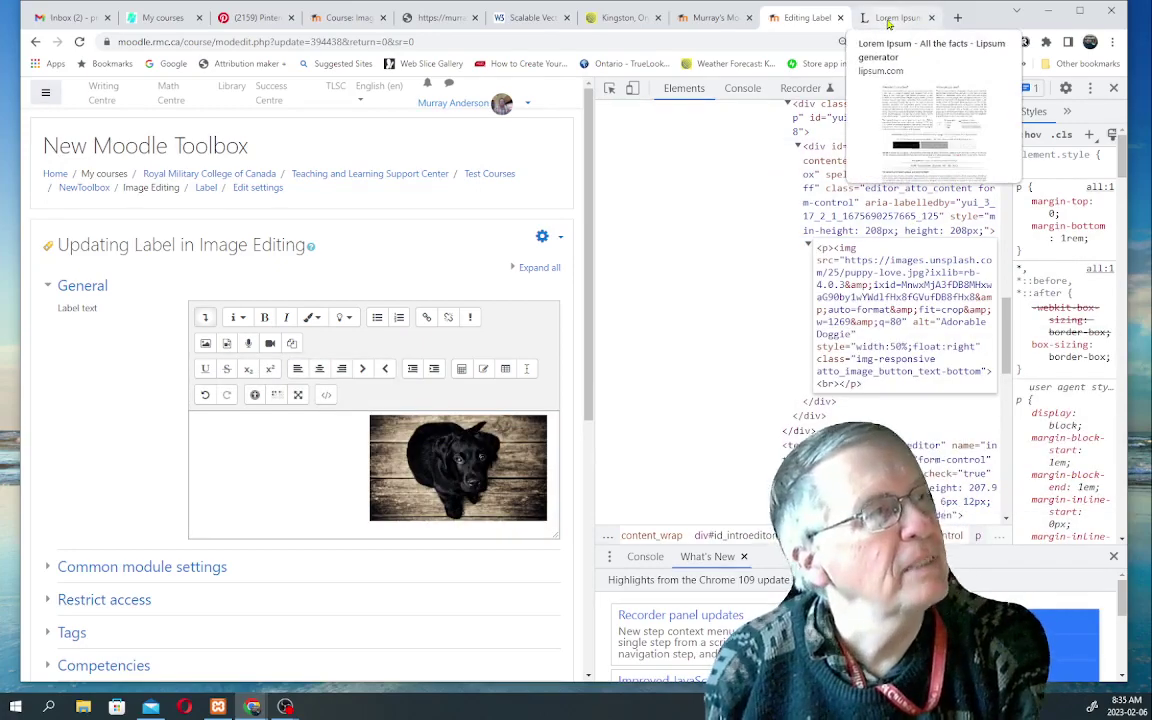
# Step: Copy the Section 1.10.32 passage beginning "Sed ut perspiciatis", without its quotation marks, from the Lorem Ipsum page
pyautogui.click(888, 20)
pyautogui.scroll(-5, 663, 380)
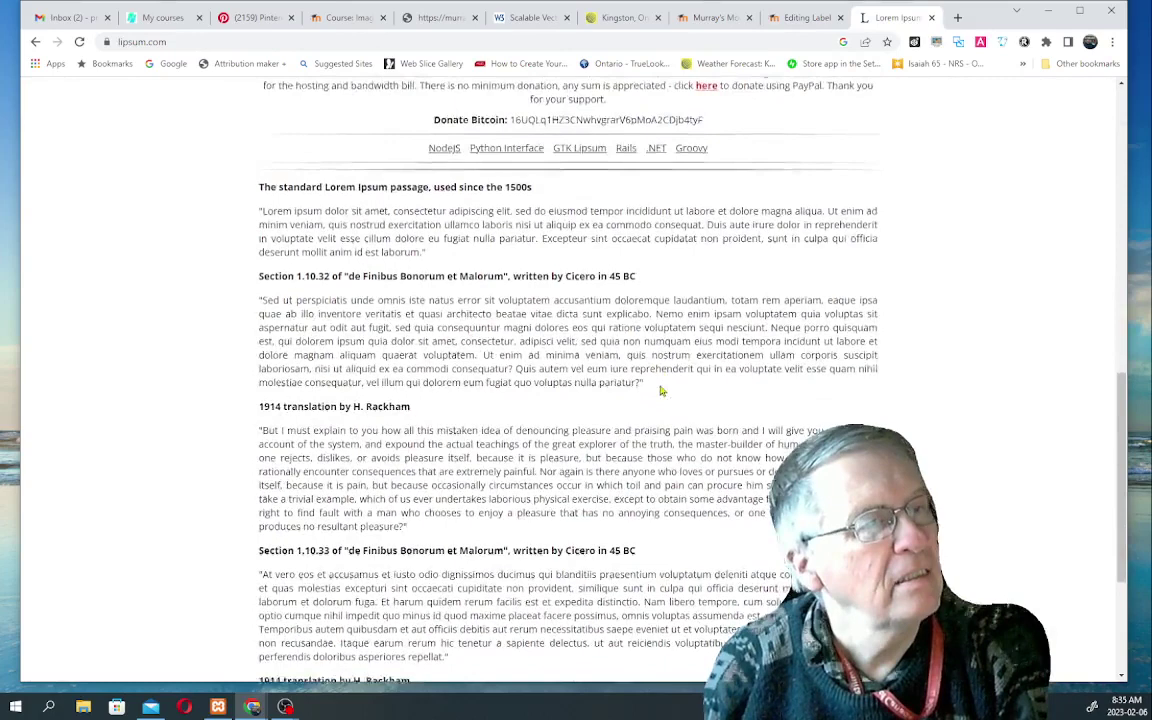
pyautogui.scroll(-1, 660, 390)
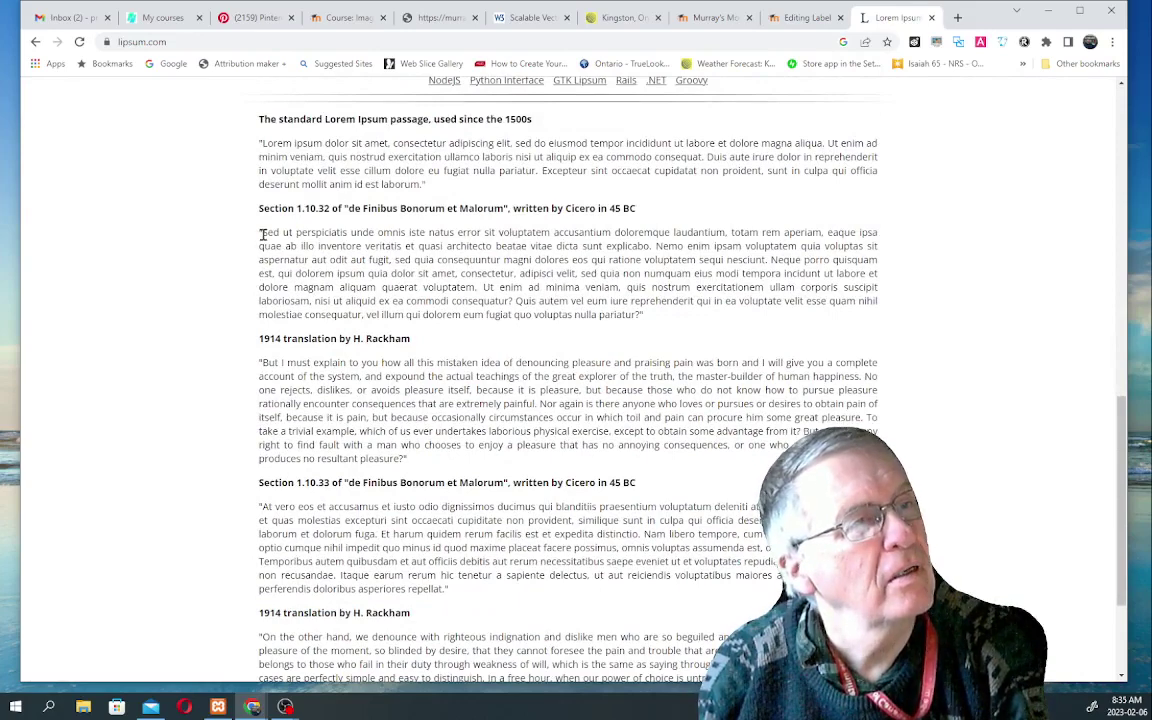
pyautogui.moveTo(262, 234); pyautogui.dragTo(641, 315)
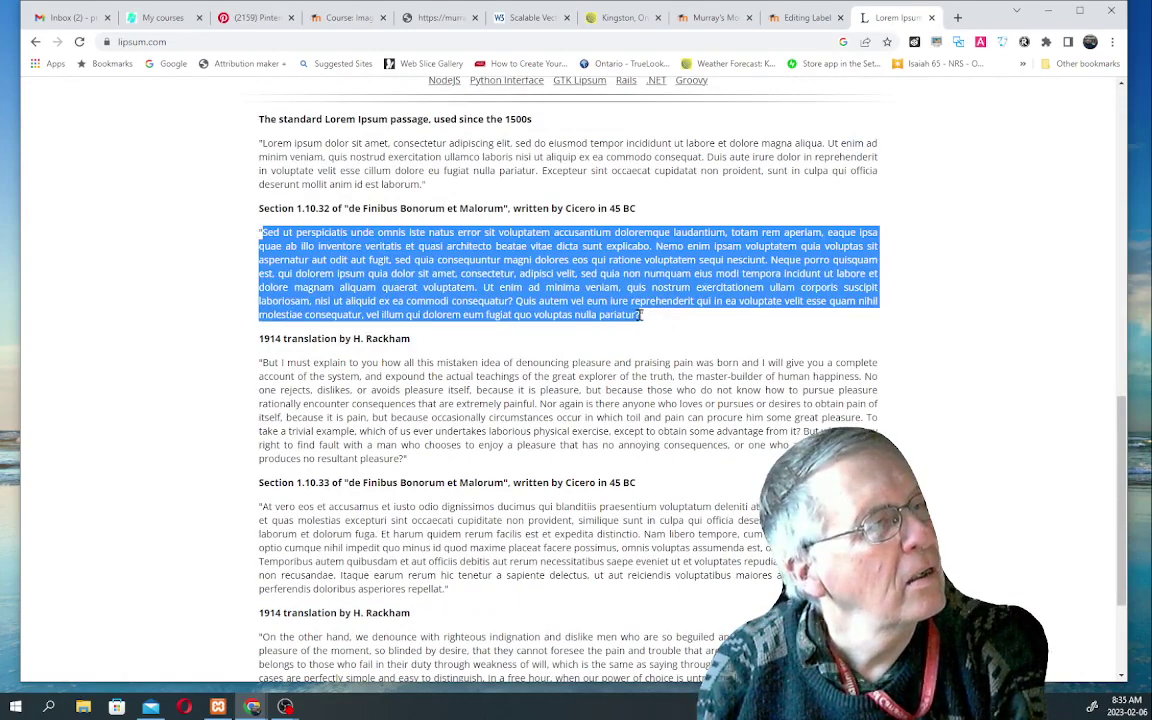
pyautogui.rightClick(511, 240)
pyautogui.click(542, 257)
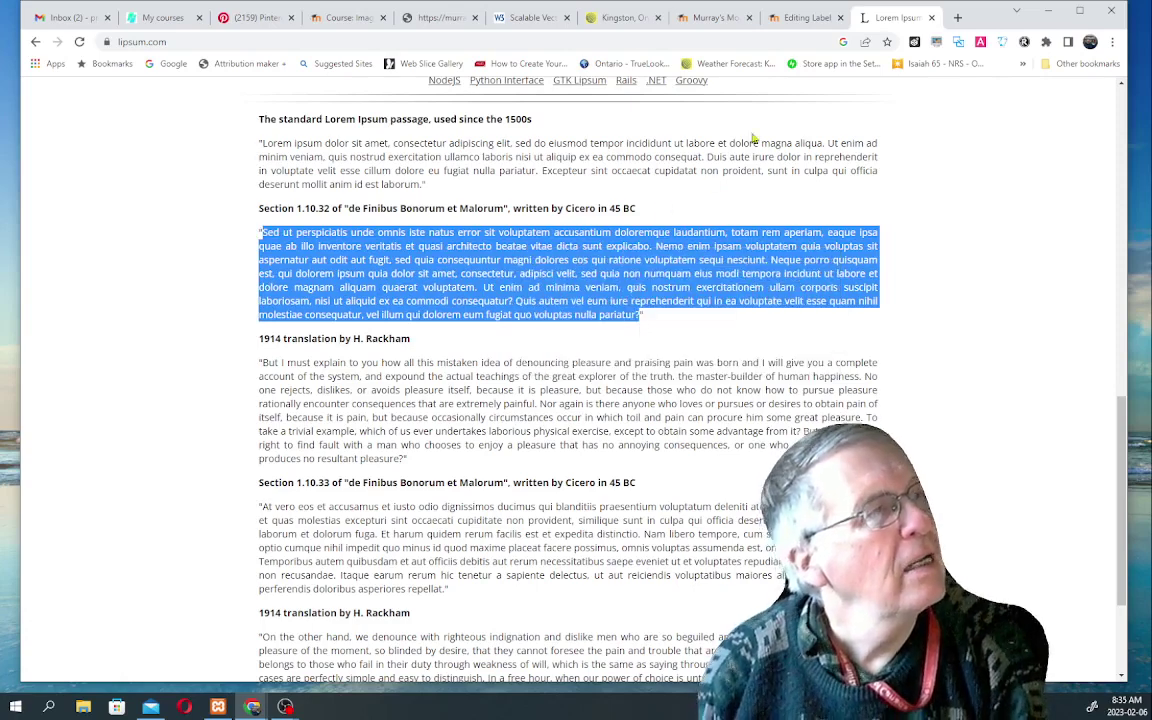
# Step: Paste the copied passage after the br tag inside the label's paragraph, apply the edit and check the text in the editor
pyautogui.click(806, 18)
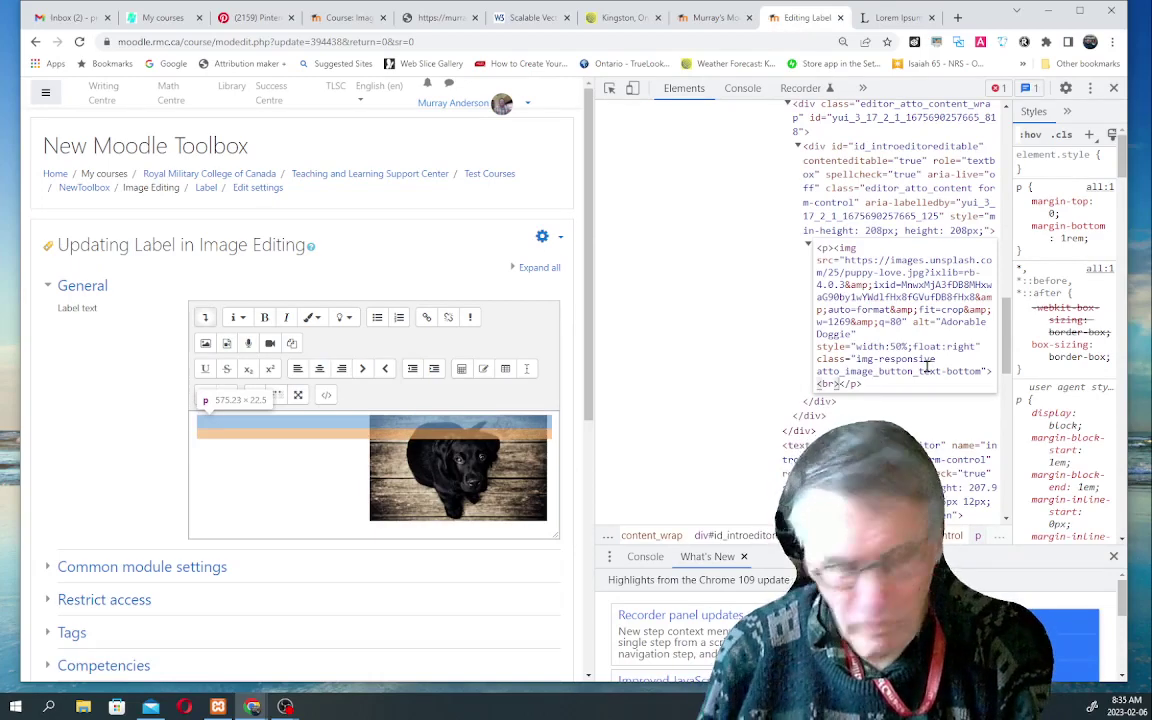
pyautogui.hotkey('ctrl', 'v')
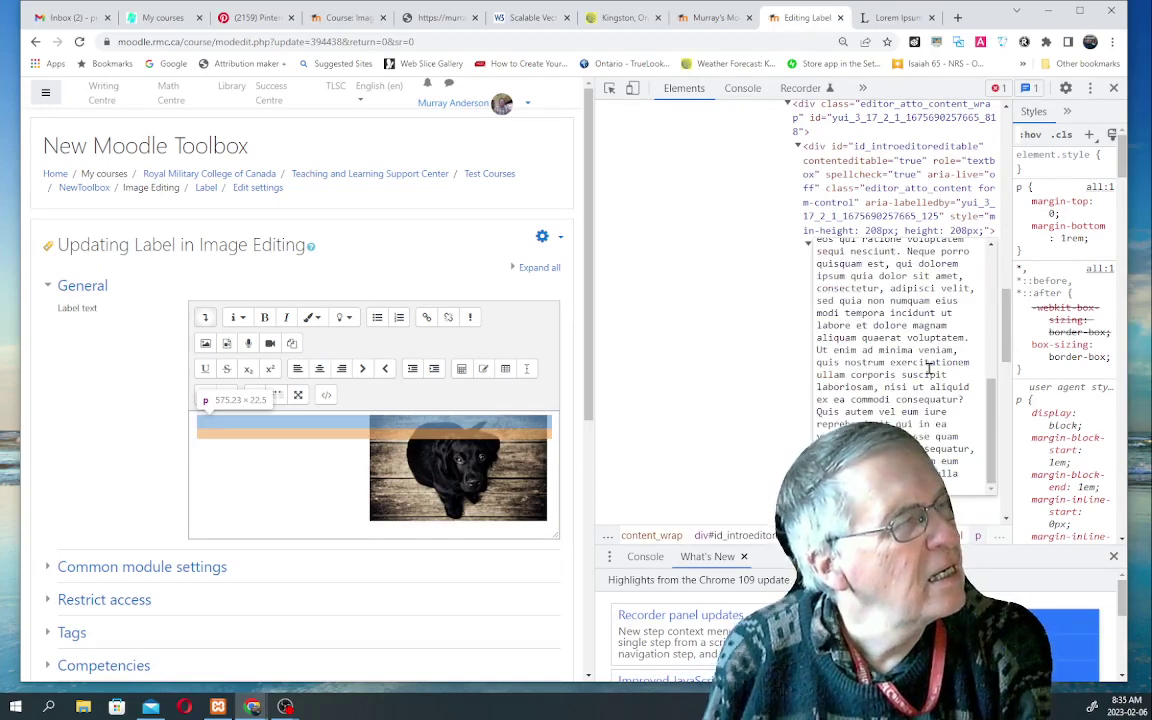
pyautogui.click(673, 193)
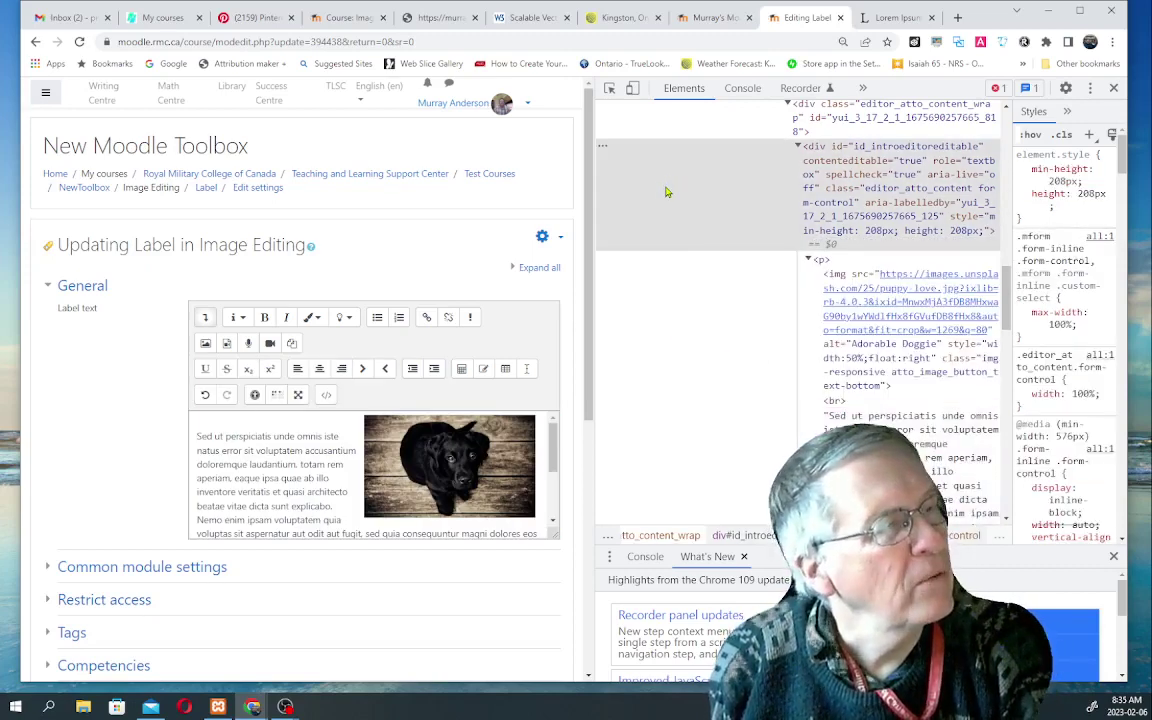
pyautogui.scroll(-2, 278, 442)
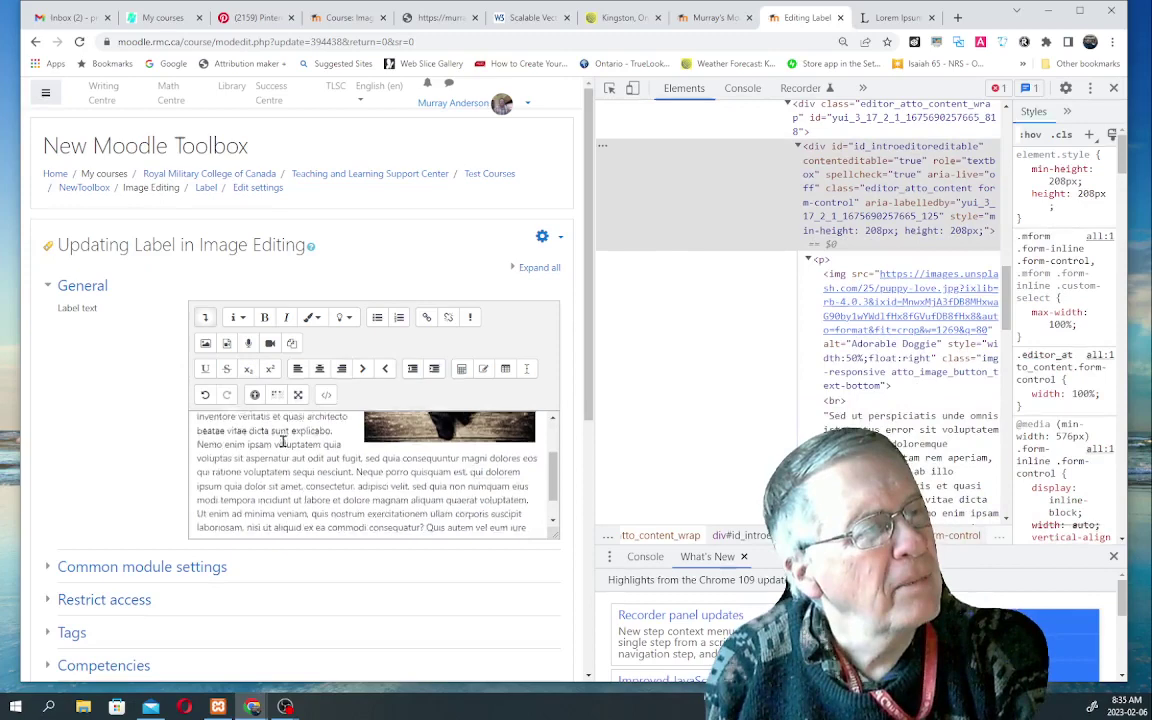
pyautogui.scroll(2, 283, 442)
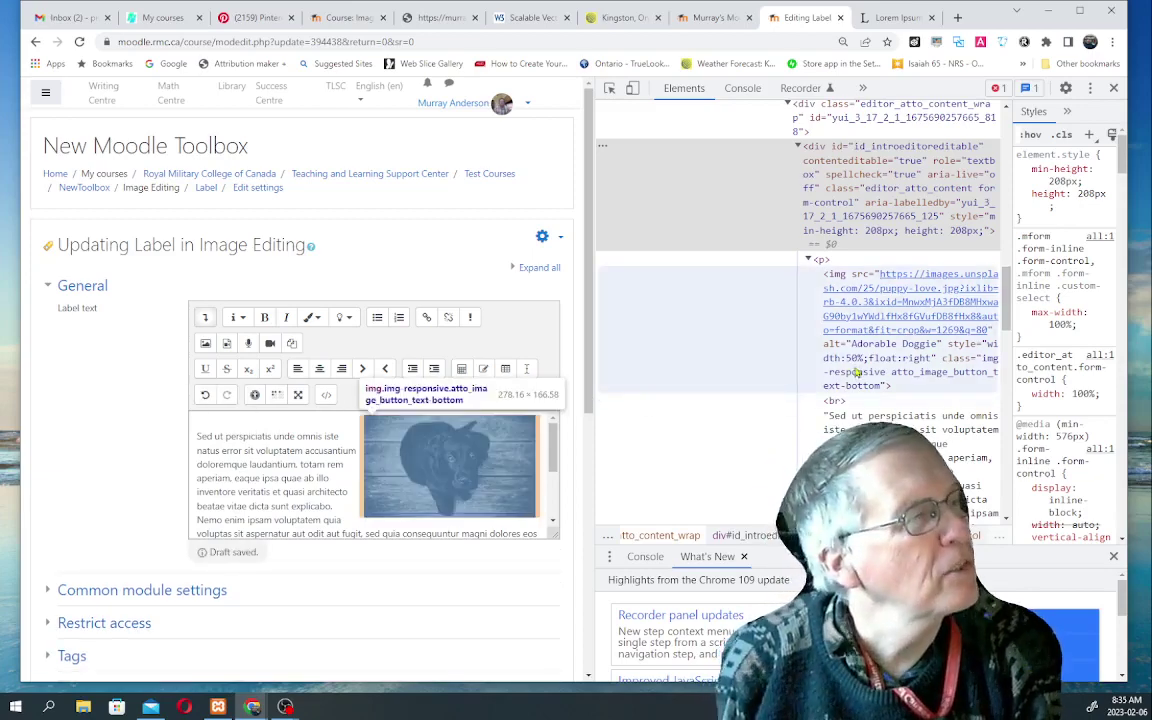
# Step: Delete the br element between the dog image and the pasted passage
pyautogui.scroll(-5, 852, 376)
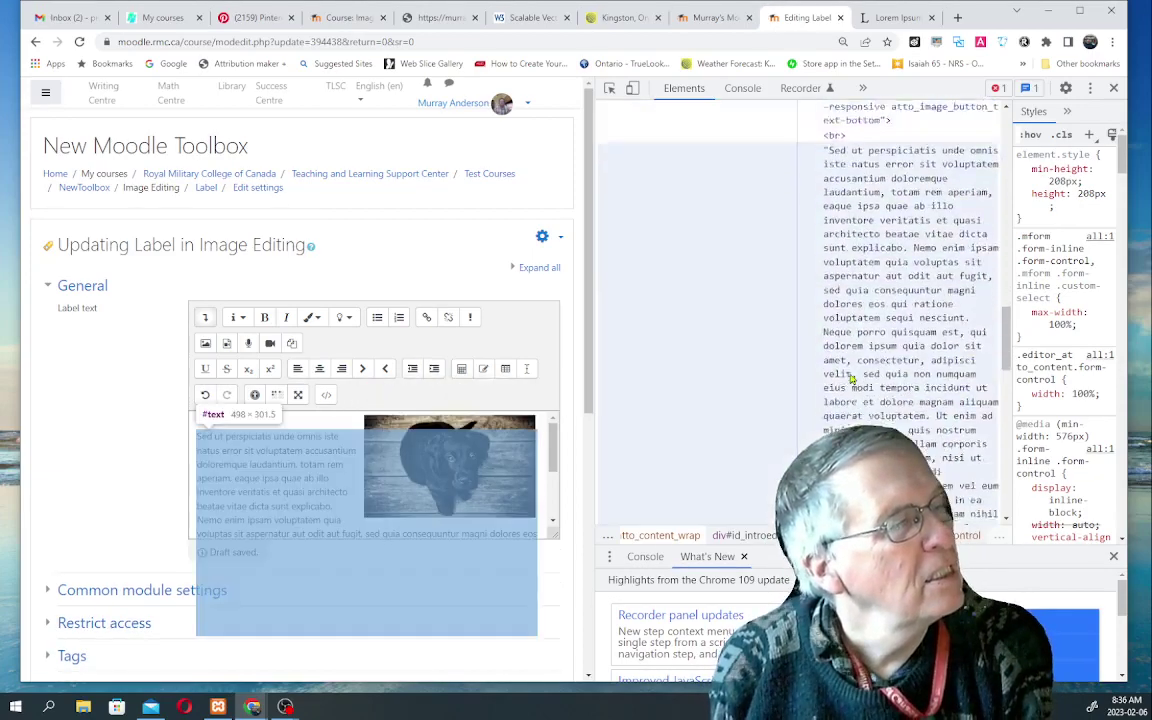
pyautogui.scroll(5, 852, 376)
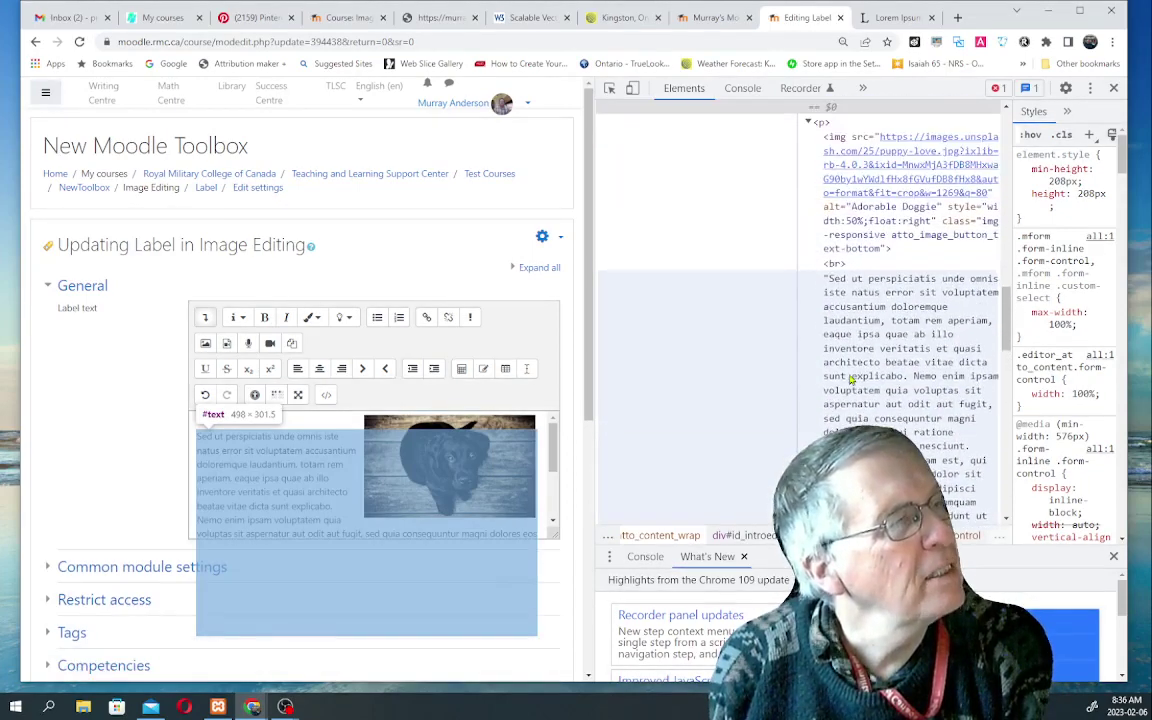
pyautogui.click(838, 261)
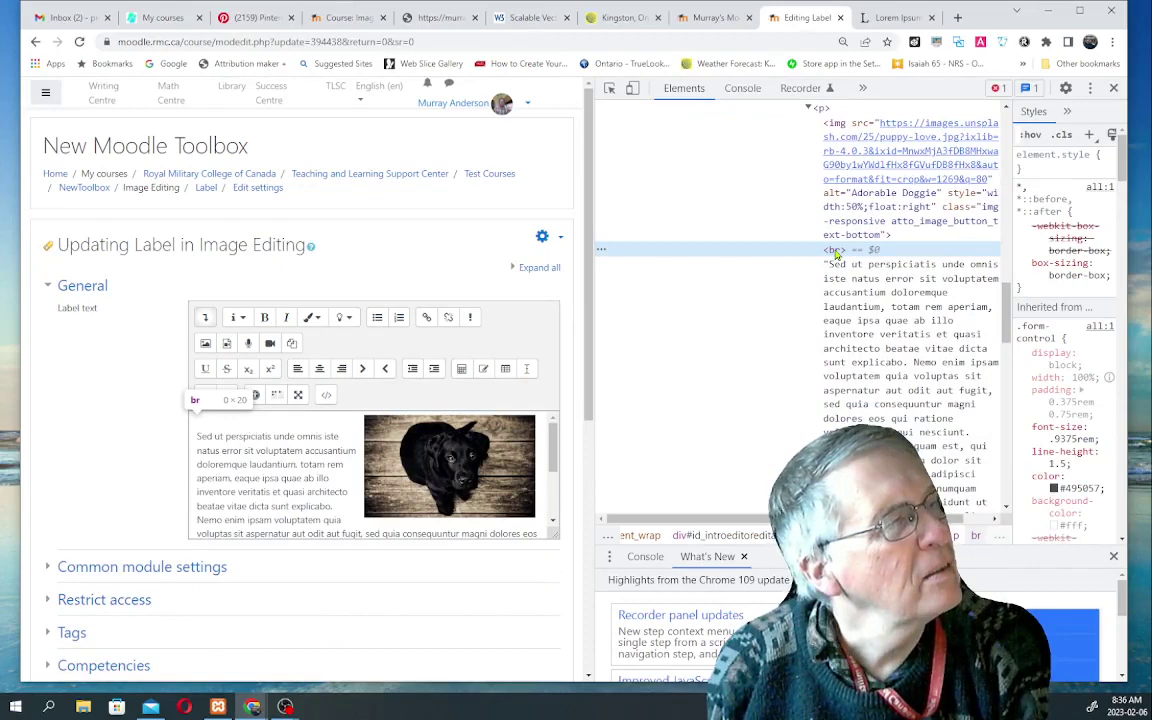
pyautogui.rightClick(838, 254)
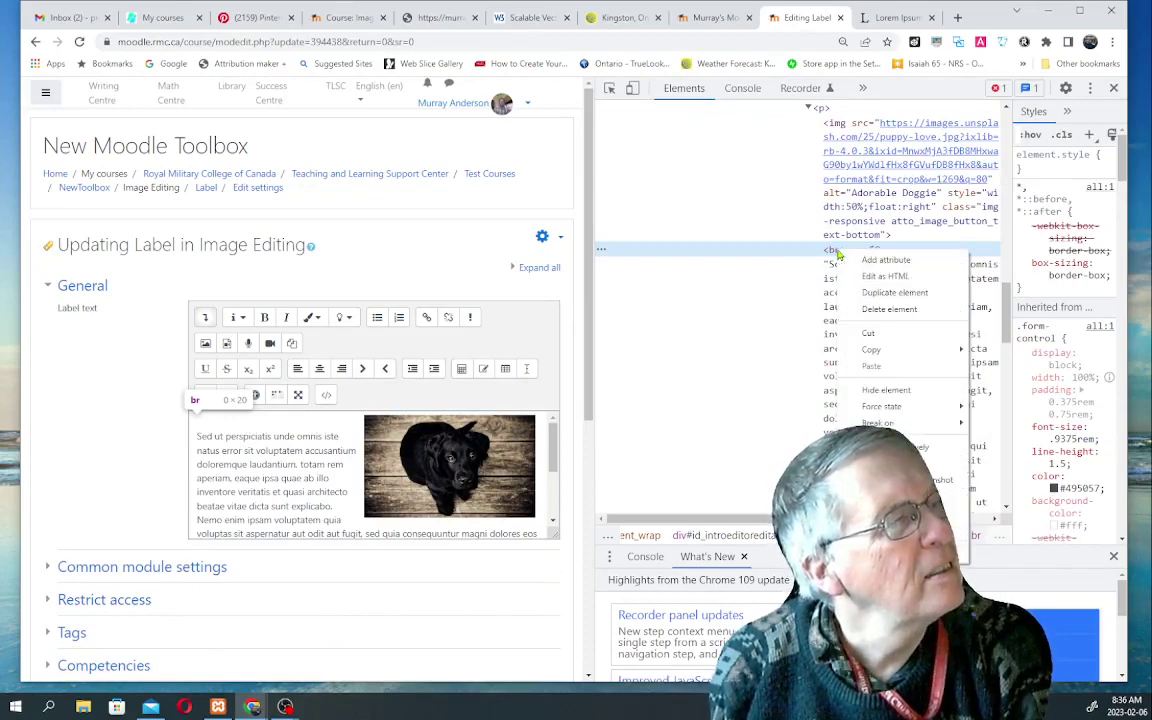
pyautogui.click(874, 309)
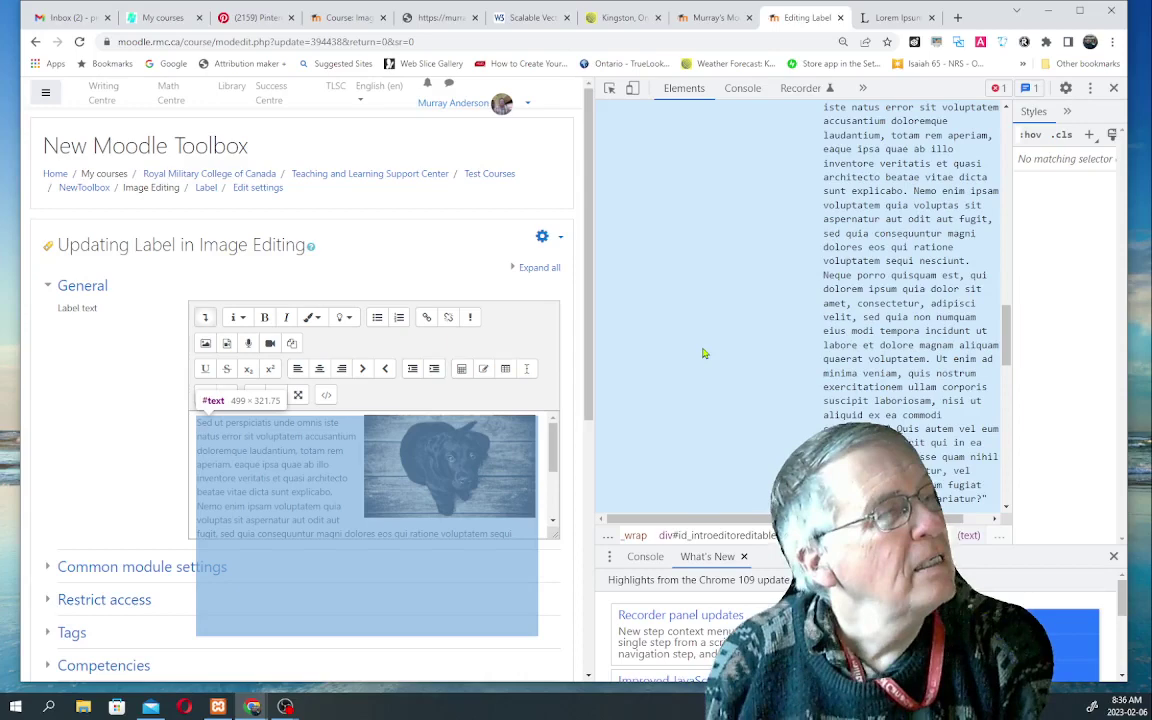
# Step: Close the developer tools and narrow the browser window slightly to check how the text wraps around the dog image
pyautogui.scroll(3, 703, 353)
pyautogui.scroll(2, 703, 353)
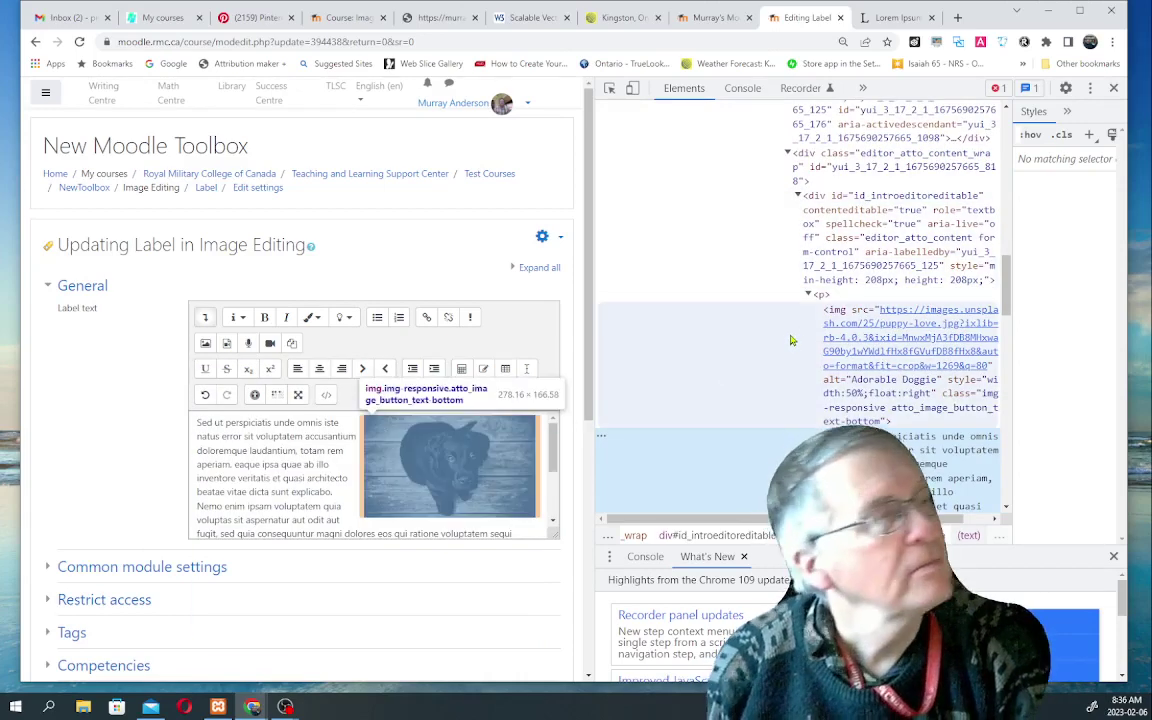
pyautogui.click(1114, 90)
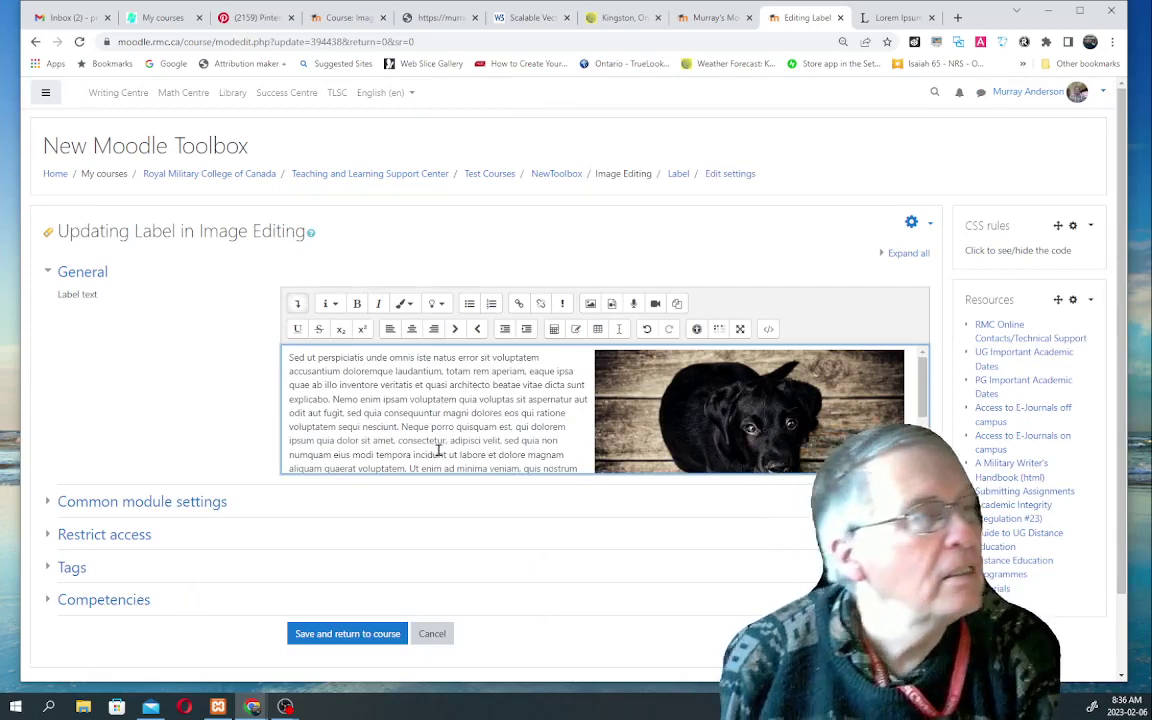
pyautogui.scroll(-2, 501, 391)
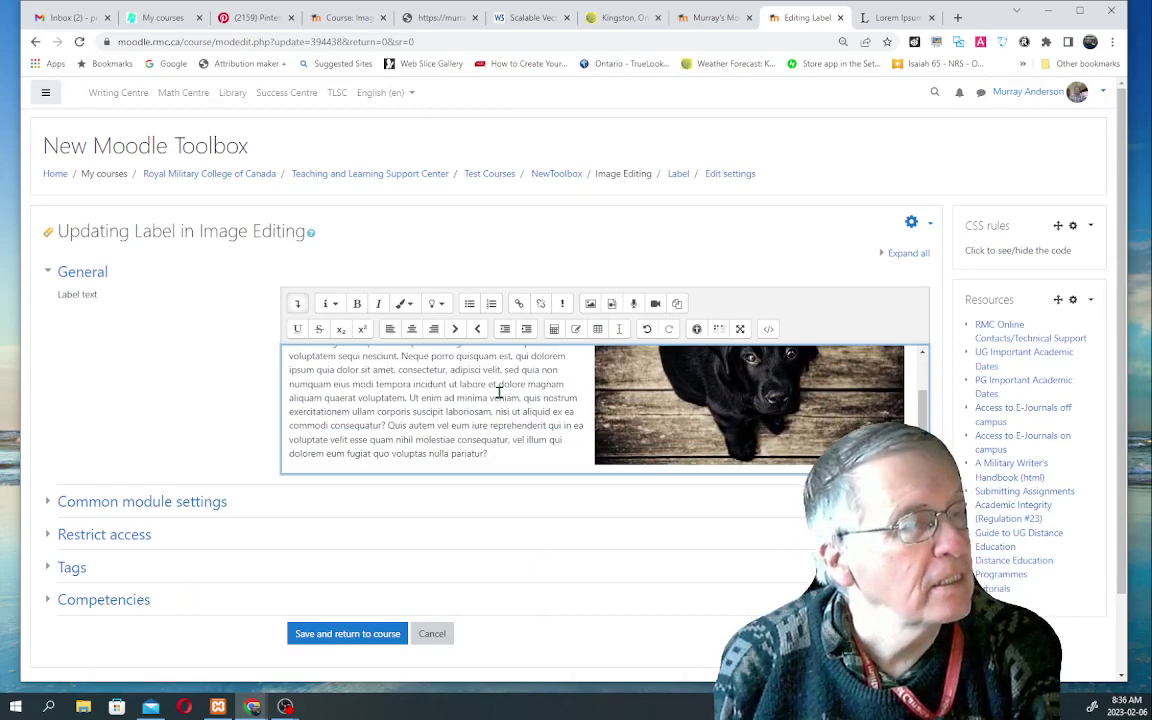
pyautogui.moveTo(1130, 418); pyautogui.dragTo(1110, 517)
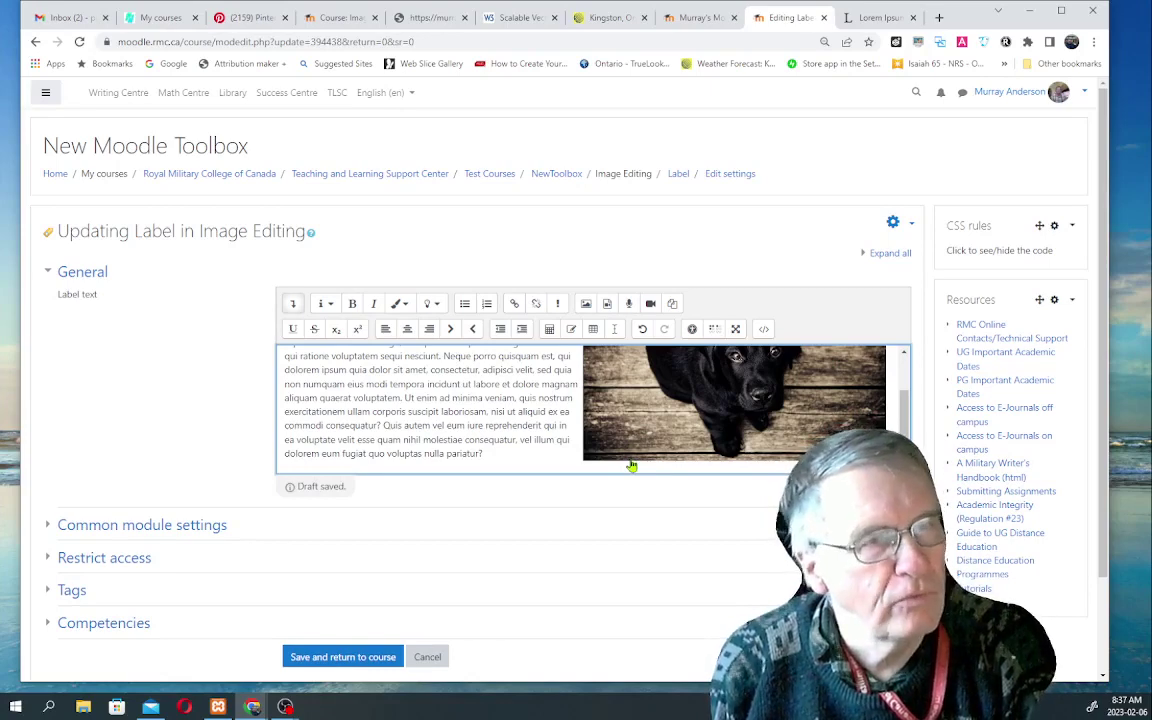
# Step: Inspect the dog image and edit its HTML to insert an empty <figure></figure> pair before the img tag
pyautogui.rightClick(696, 389)
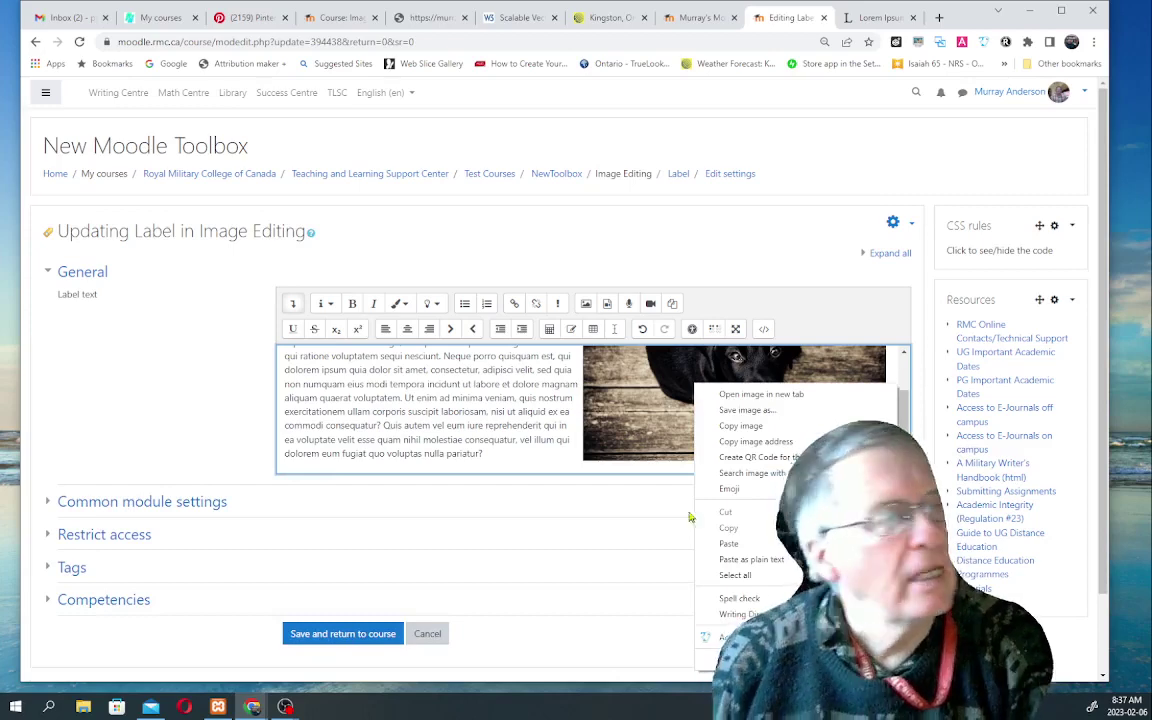
pyautogui.click(740, 670)
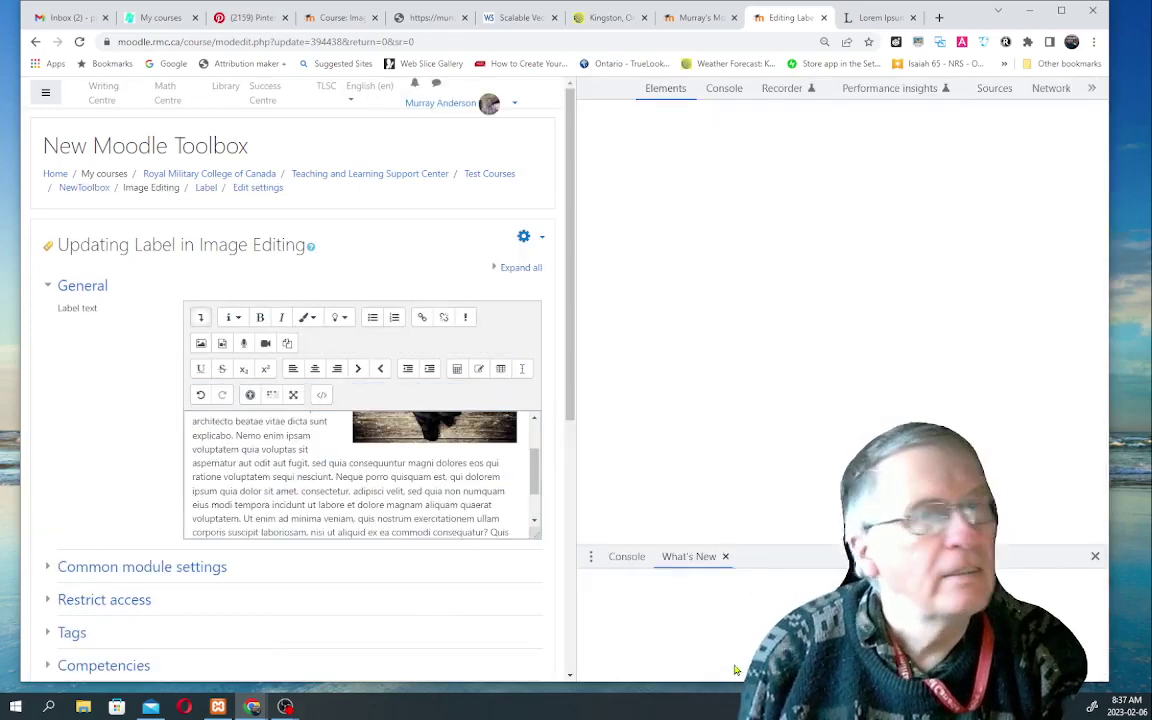
pyautogui.moveTo(814, 262)
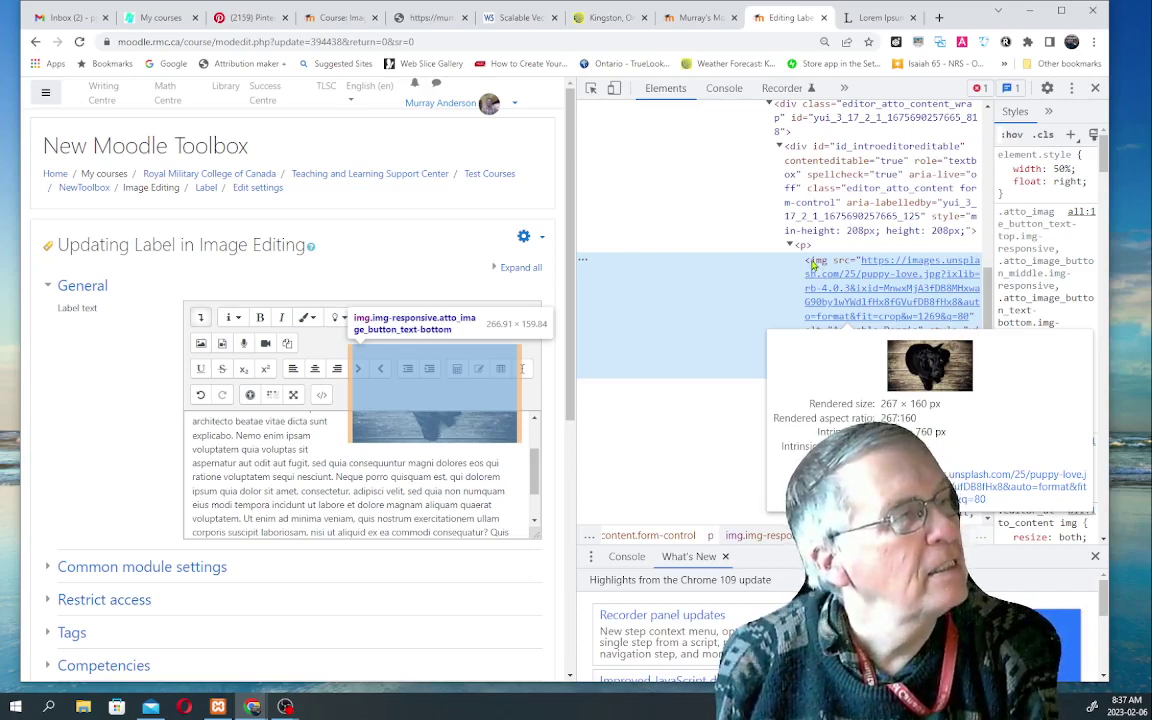
pyautogui.rightClick(814, 264)
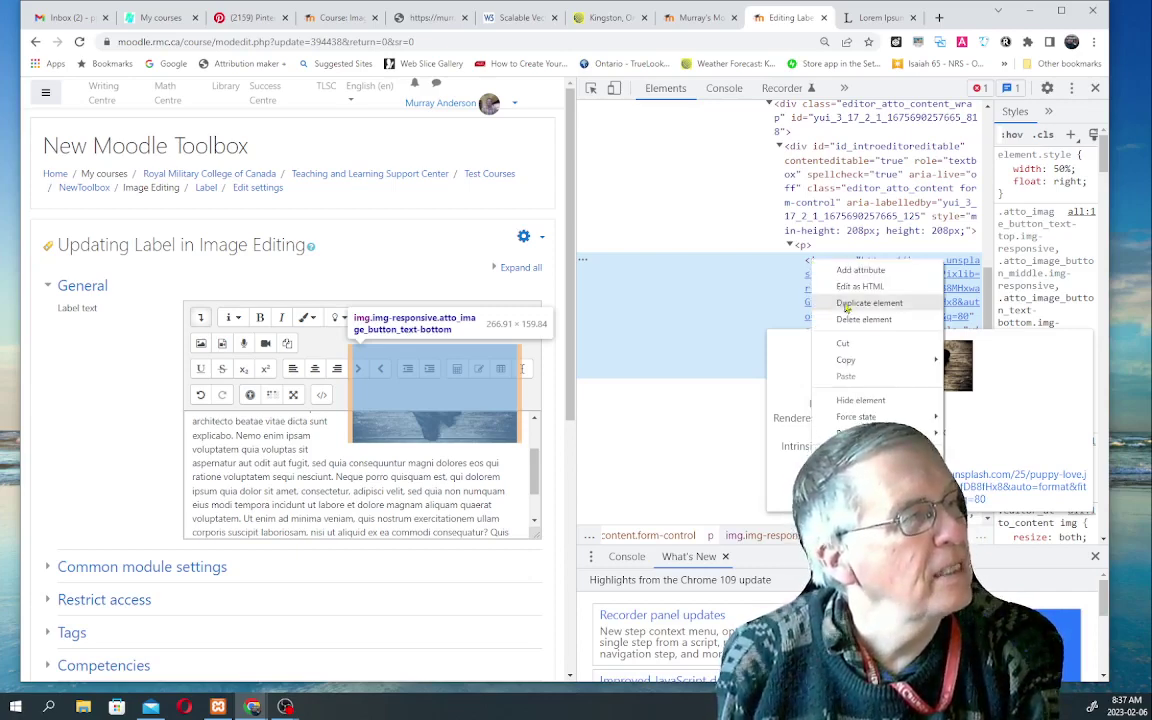
pyautogui.click(845, 287)
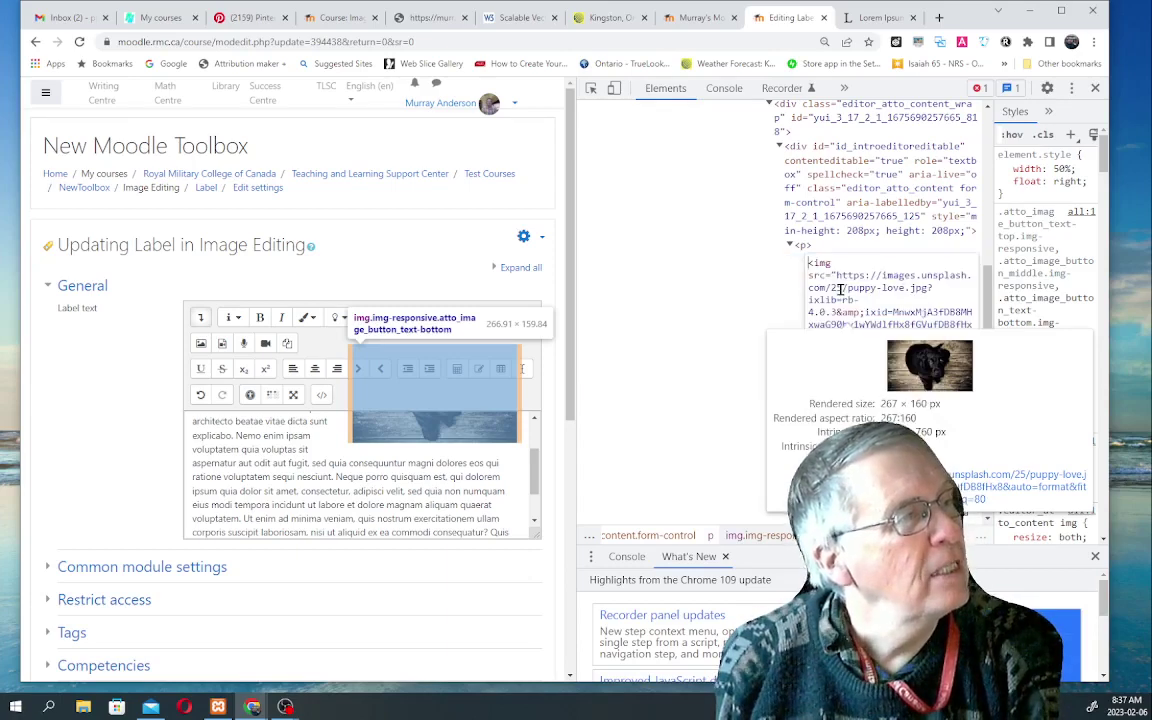
pyautogui.scroll(-1, 823, 298)
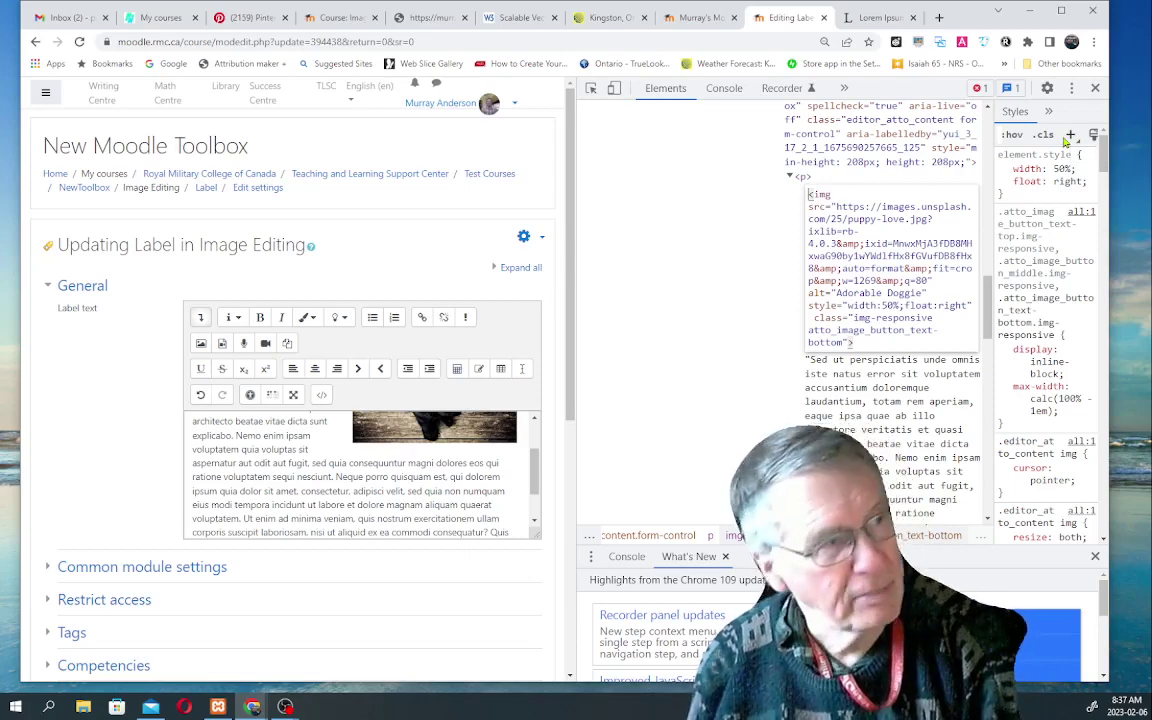
pyautogui.press('Return')
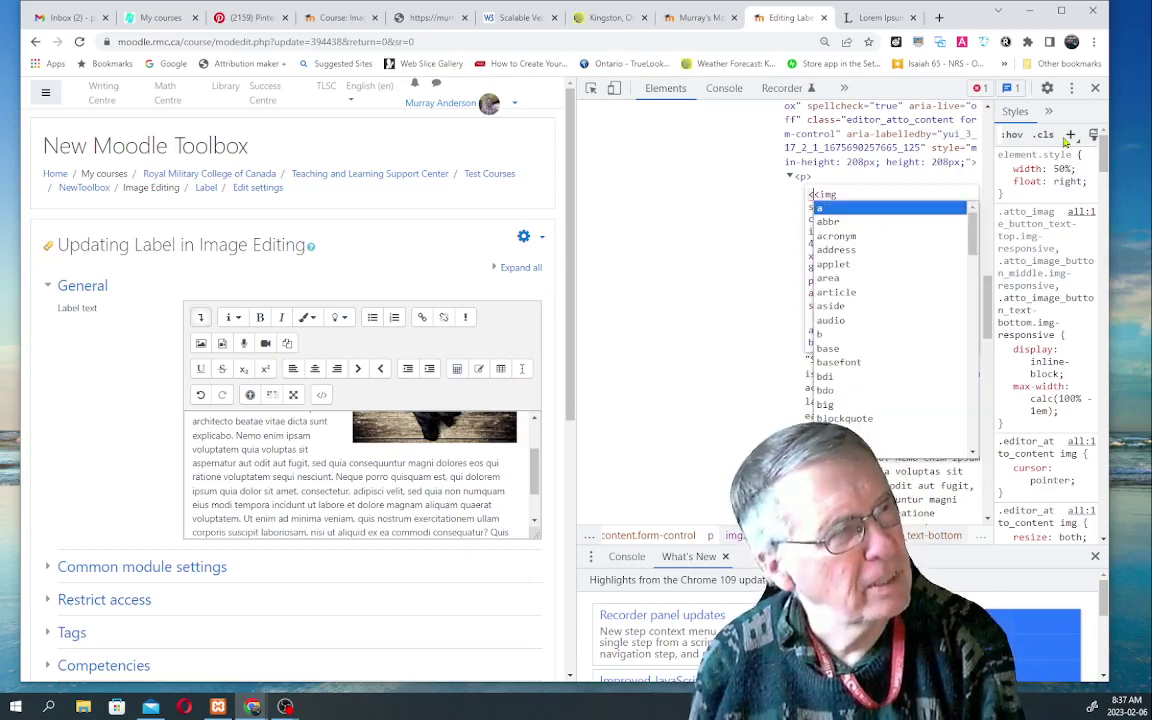
pyautogui.write('figure')
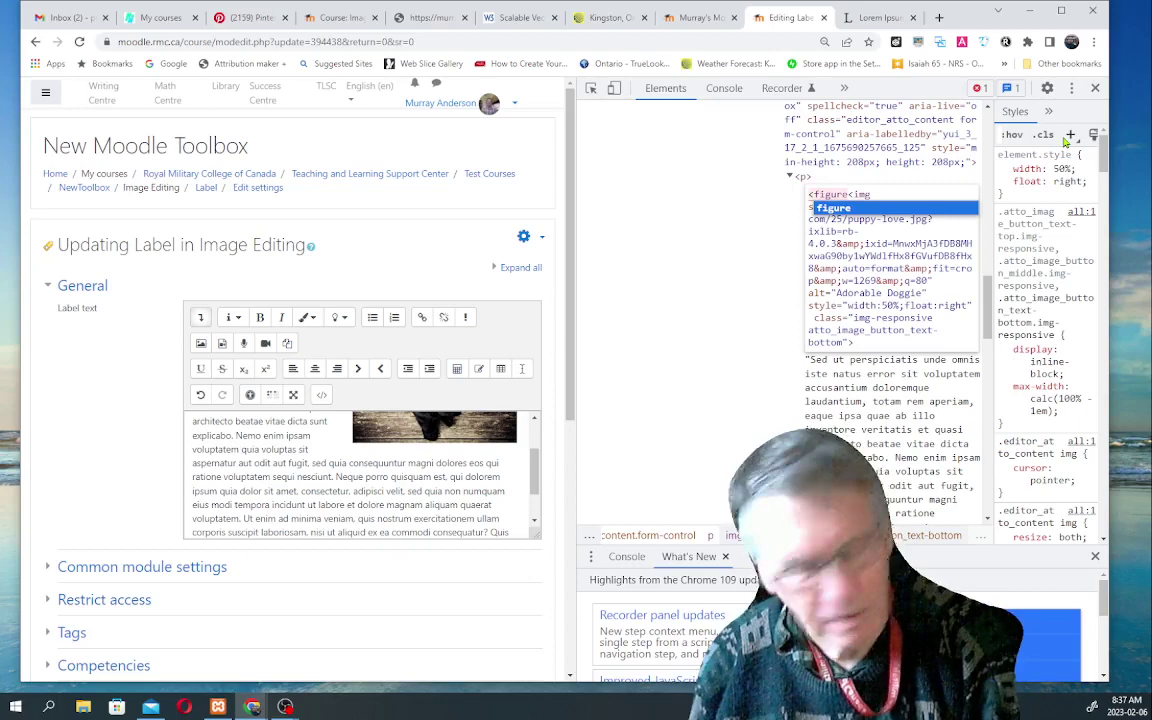
pyautogui.write('></figure>')
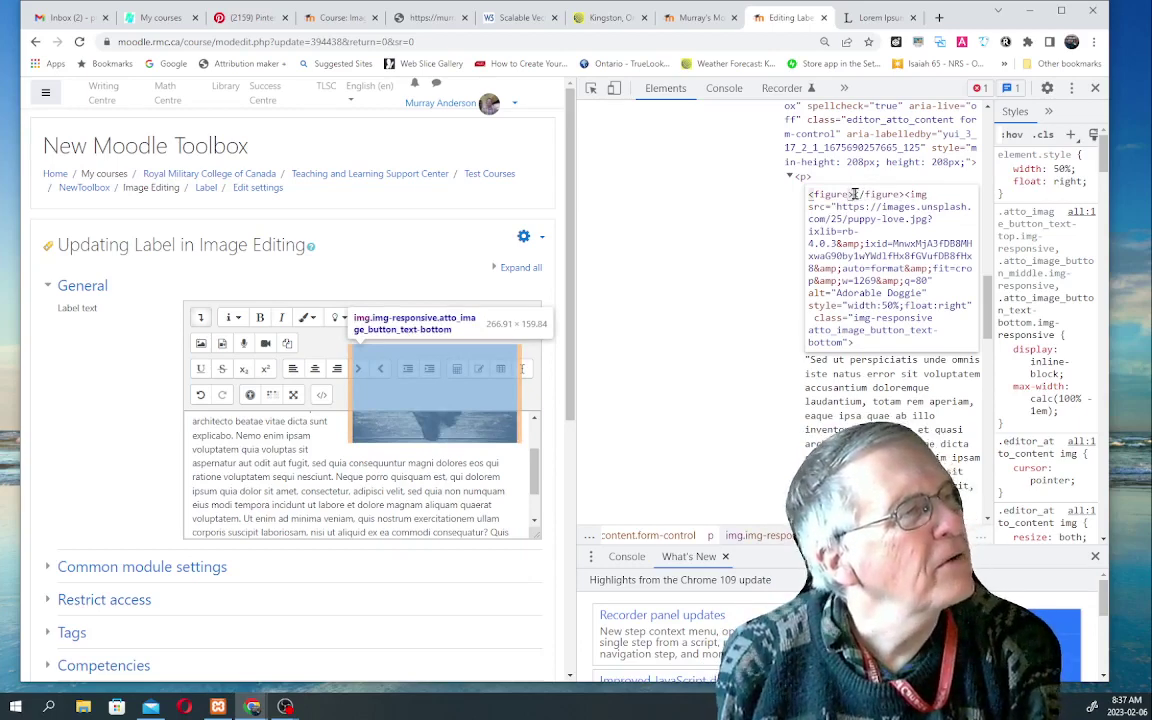
# Step: Move the closing </figure> tag to after the img tag, apply the edit and check the image and text in the editor
pyautogui.moveTo(855, 194); pyautogui.dragTo(903, 195)
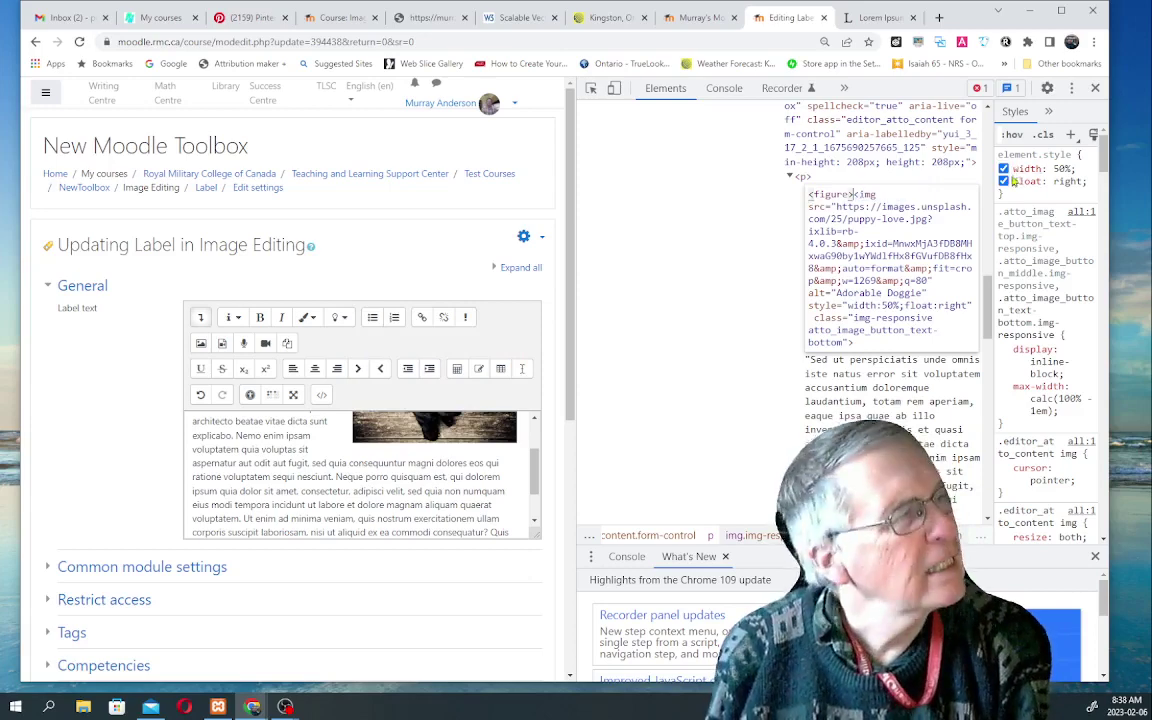
pyautogui.press('Delete')
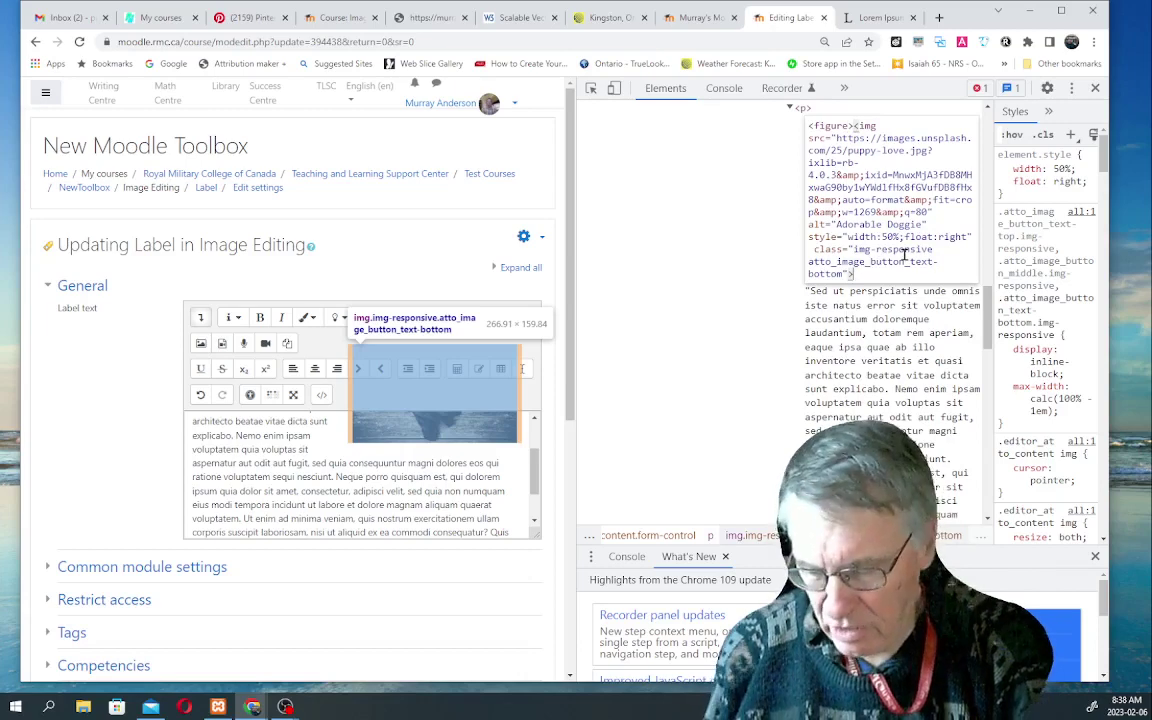
pyautogui.hotkey('ctrl', 'z')
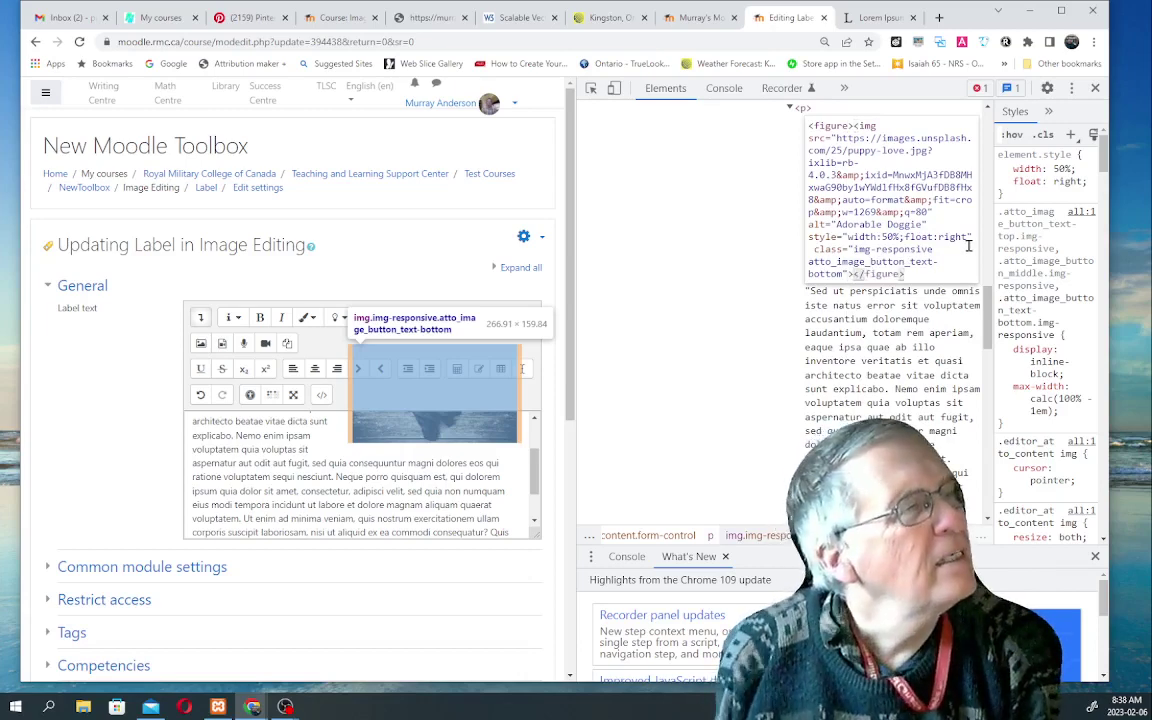
pyautogui.scroll(1, 963, 255)
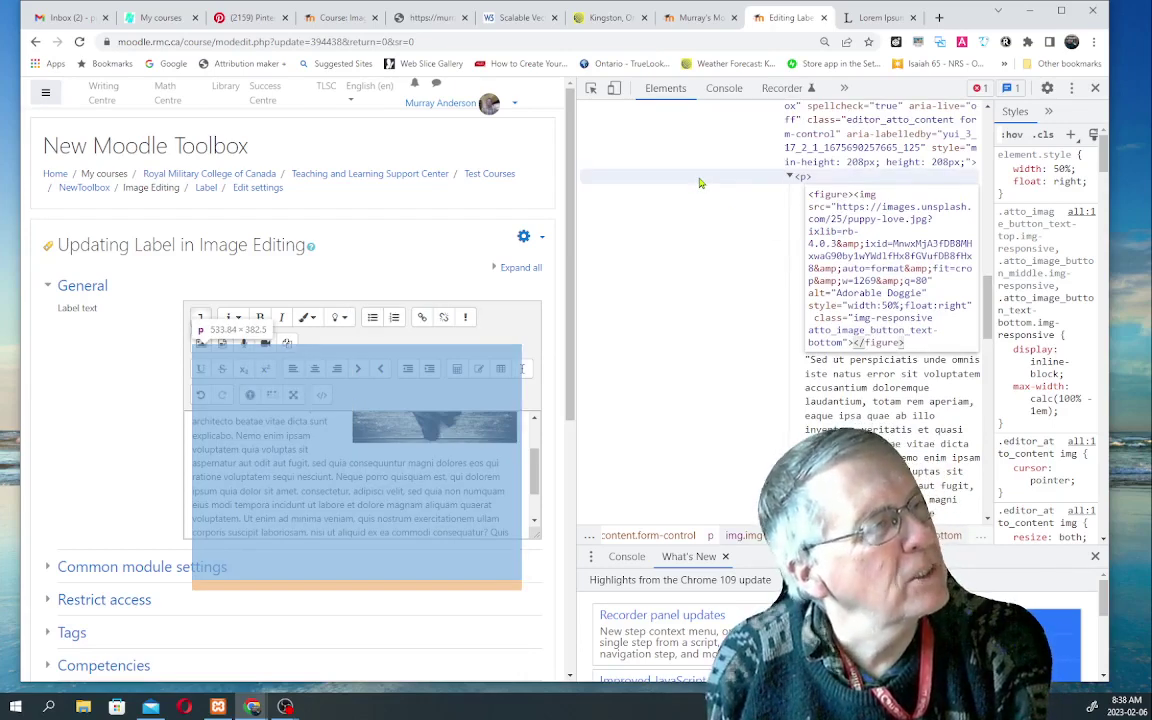
pyautogui.click(700, 183)
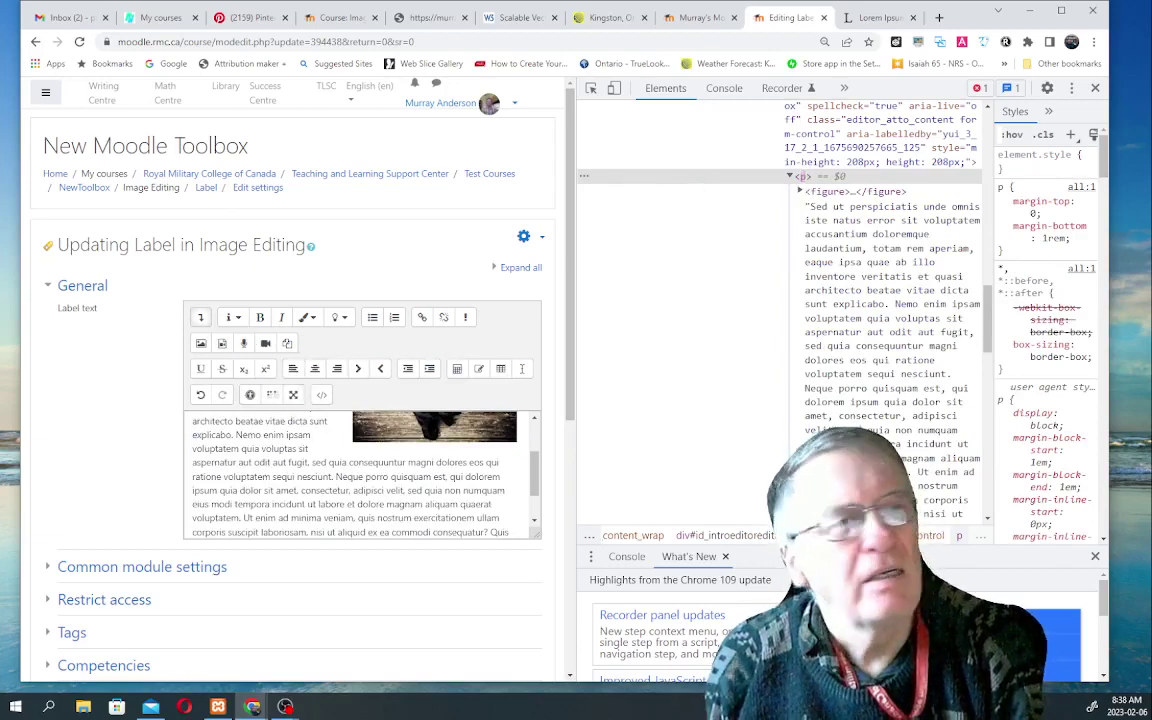
pyautogui.scroll(2, 357, 444)
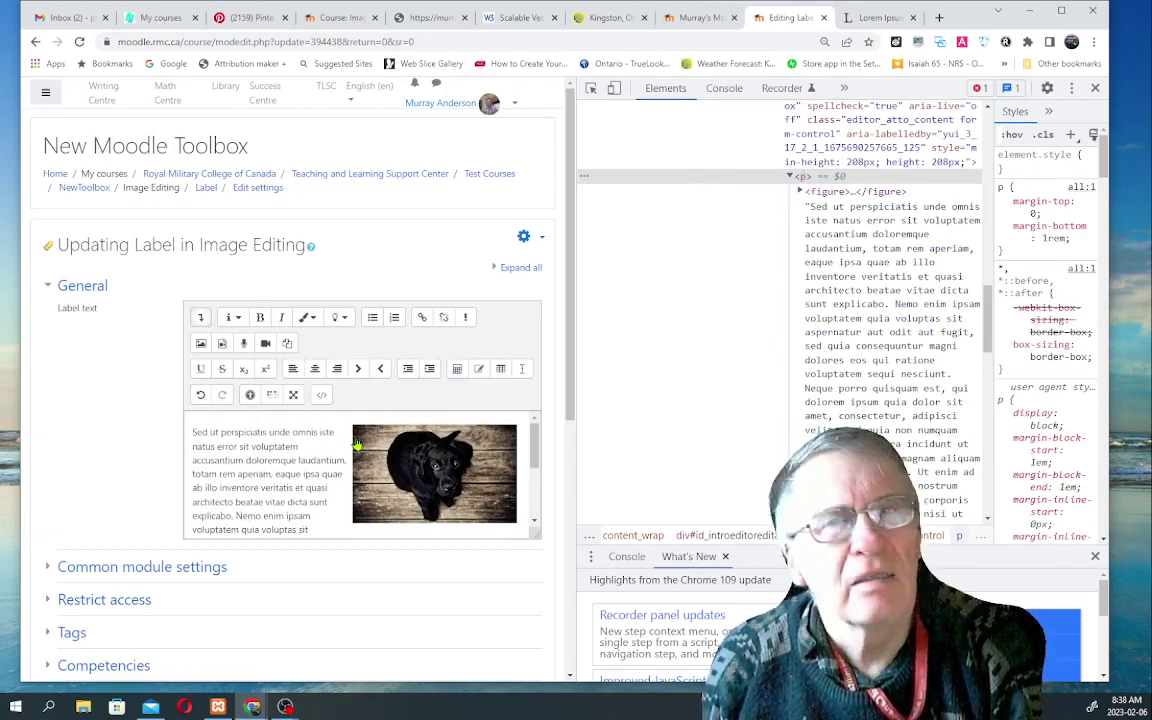
pyautogui.scroll(-5, 357, 444)
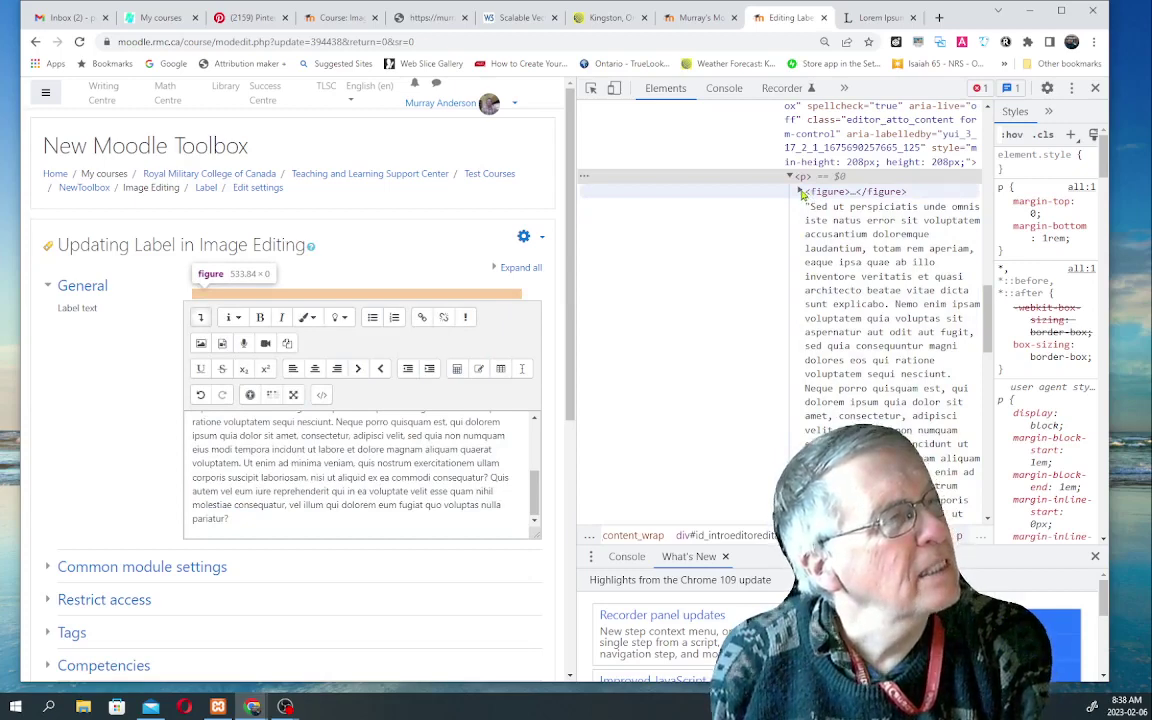
# Step: Edit the figure element's HTML to insert a <figcaption></figcaption> pair between the img tag and the closing figure tag
pyautogui.click(801, 192)
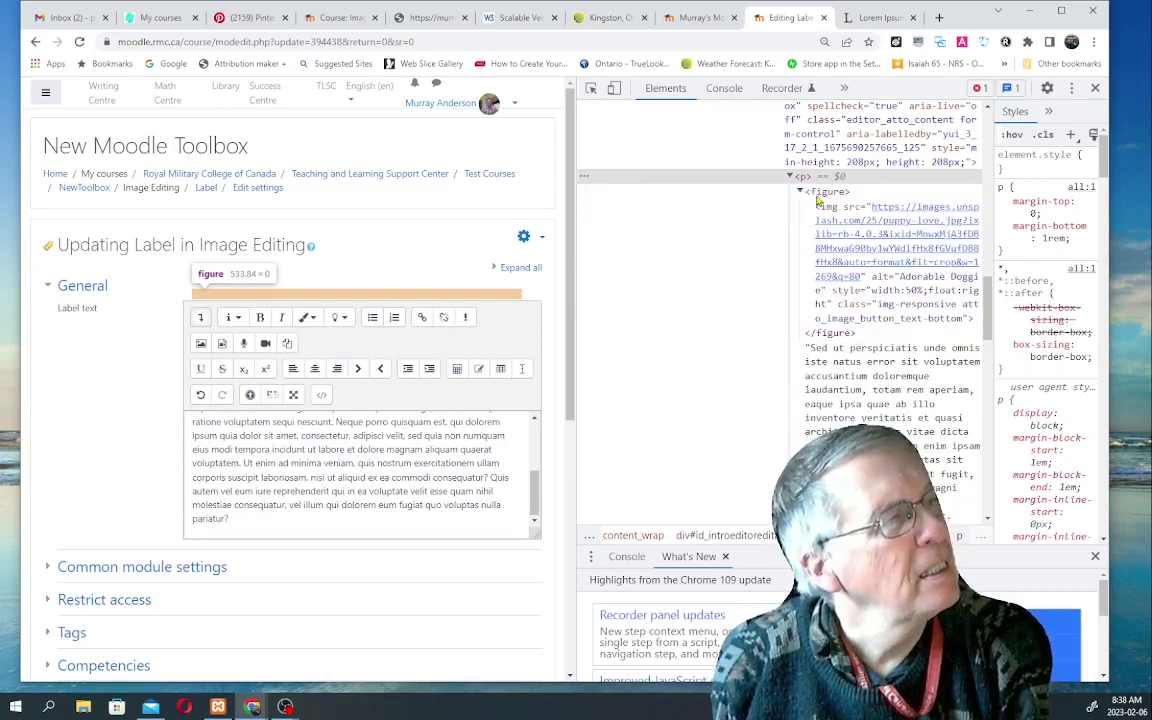
pyautogui.rightClick(813, 194)
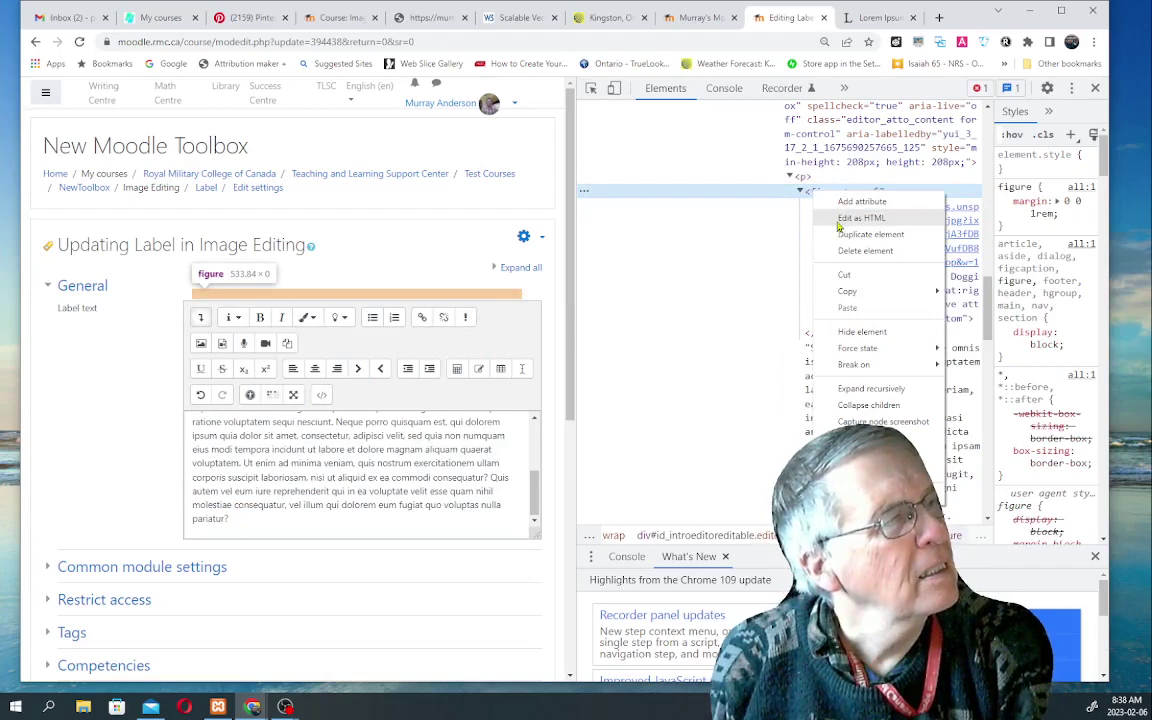
pyautogui.click(840, 220)
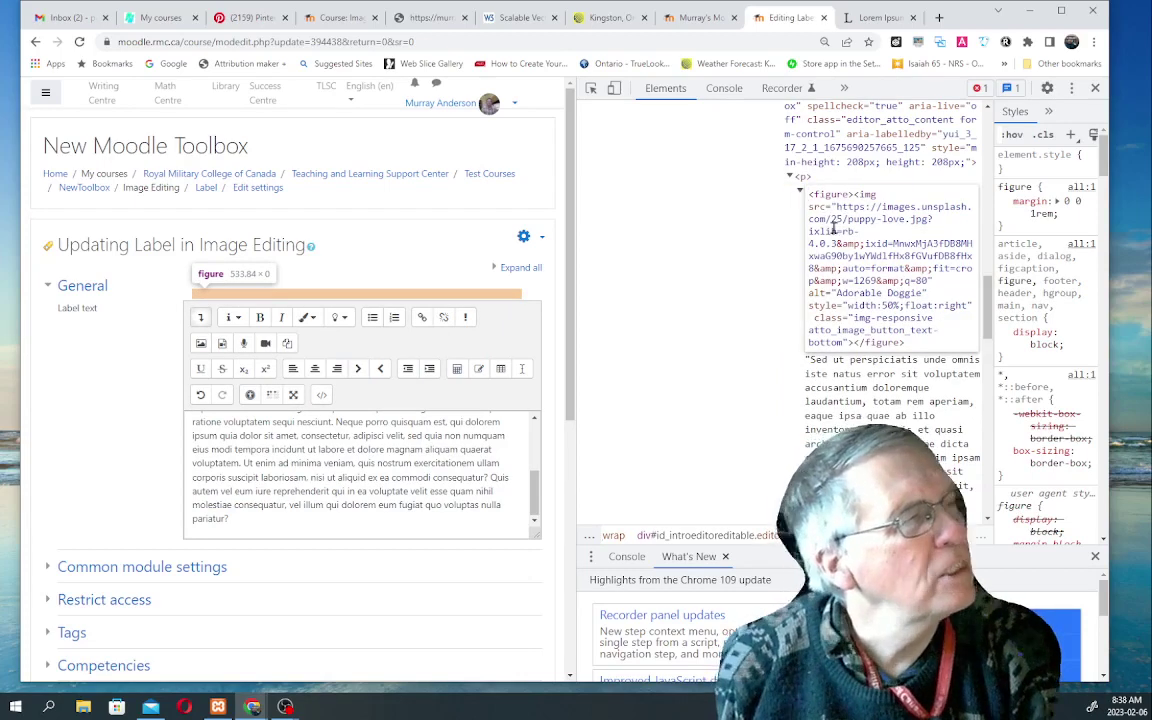
pyautogui.scroll(-2, 858, 250)
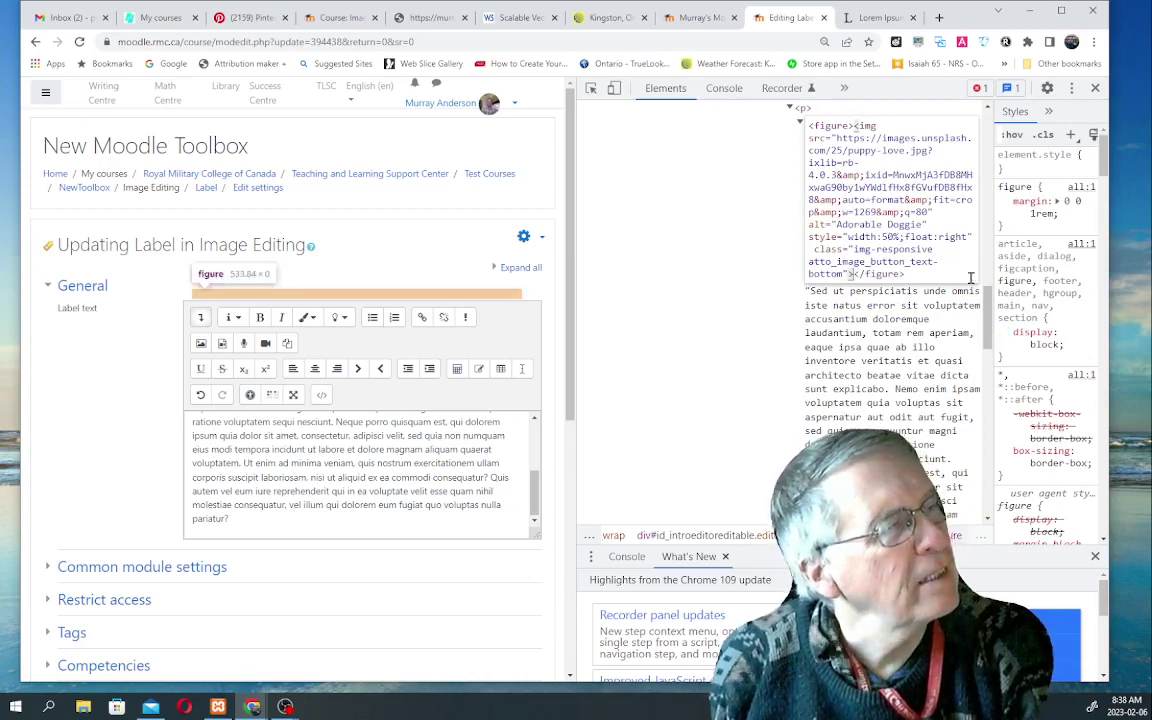
pyautogui.write('<fig')
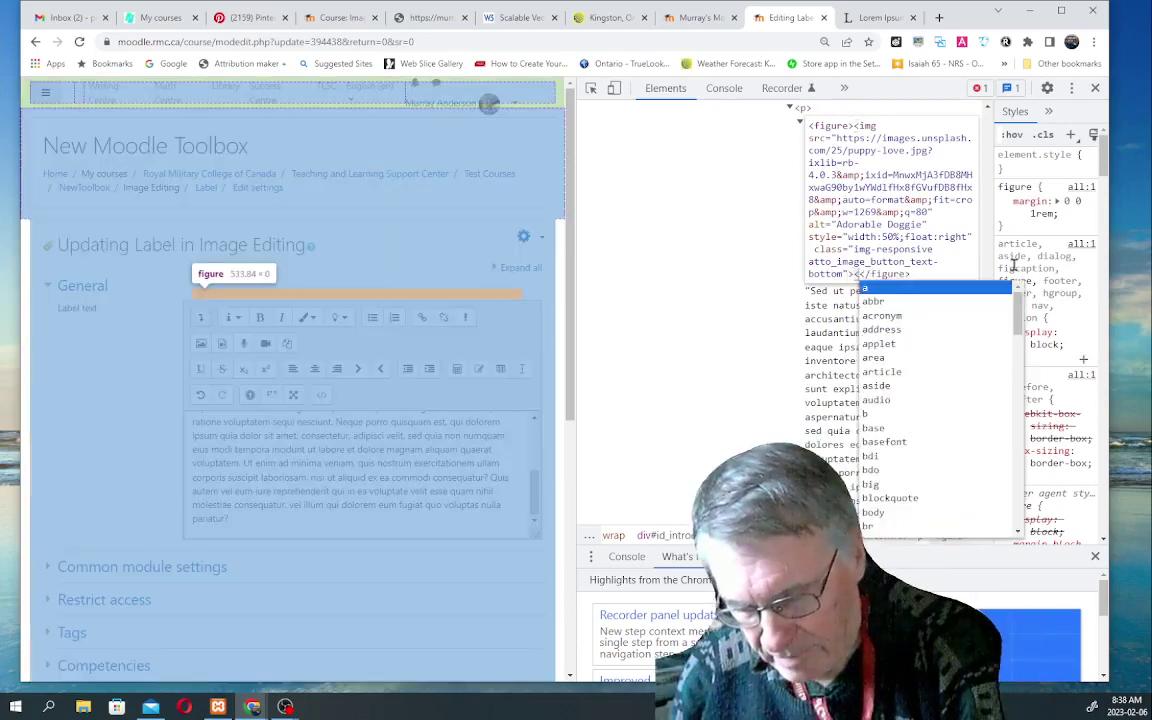
pyautogui.write('capti')
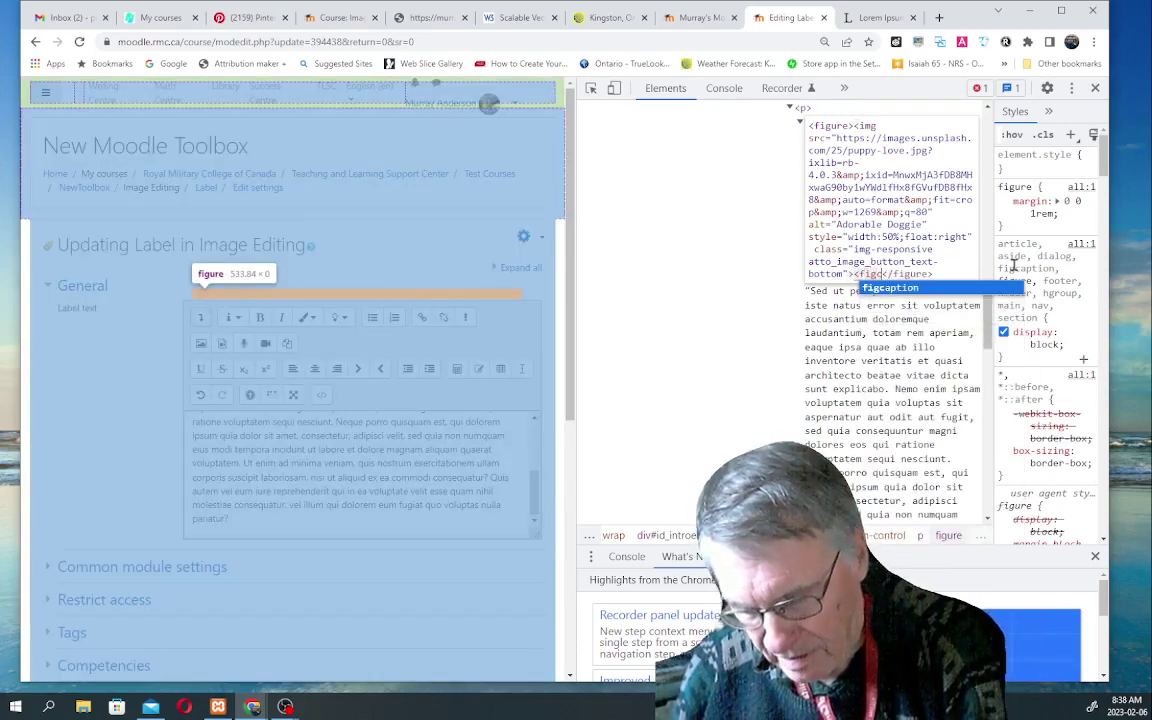
pyautogui.write('o')
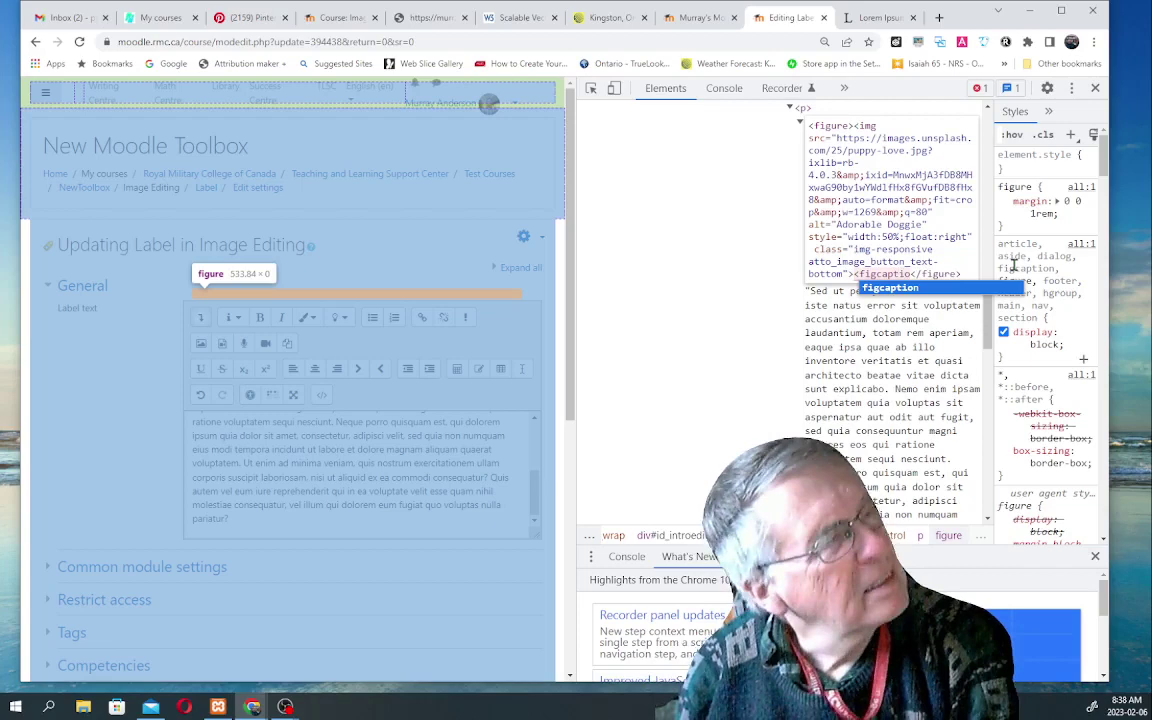
pyautogui.write('n')
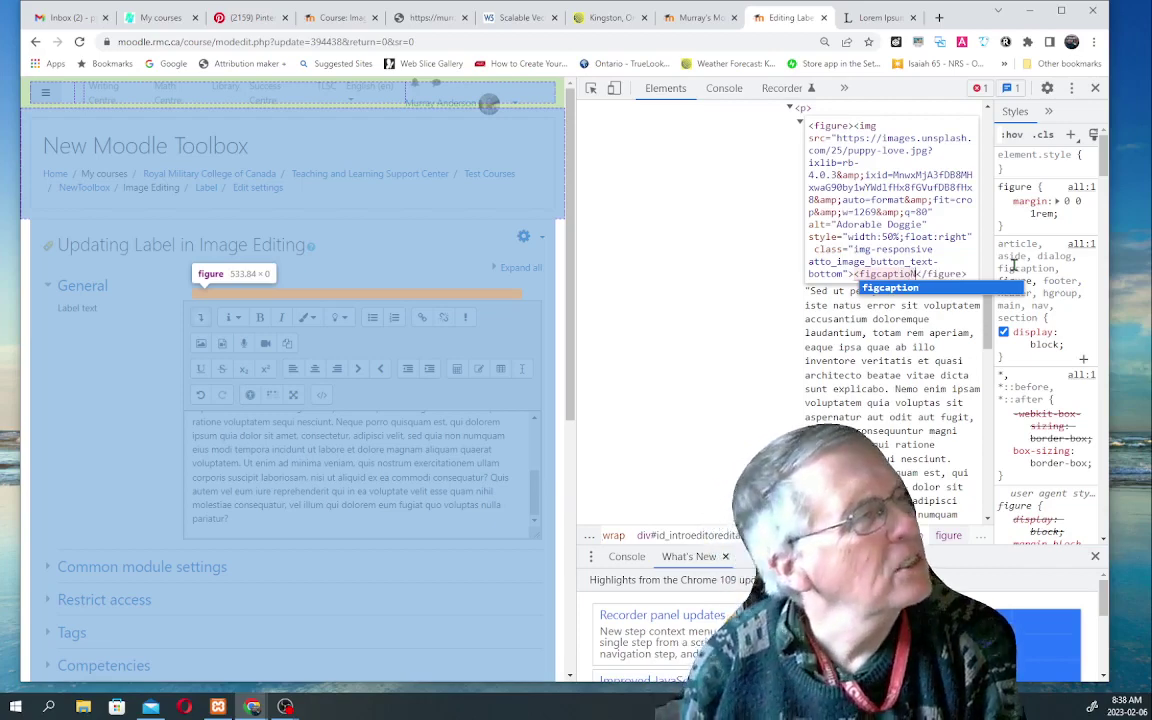
pyautogui.press('BackSpace')
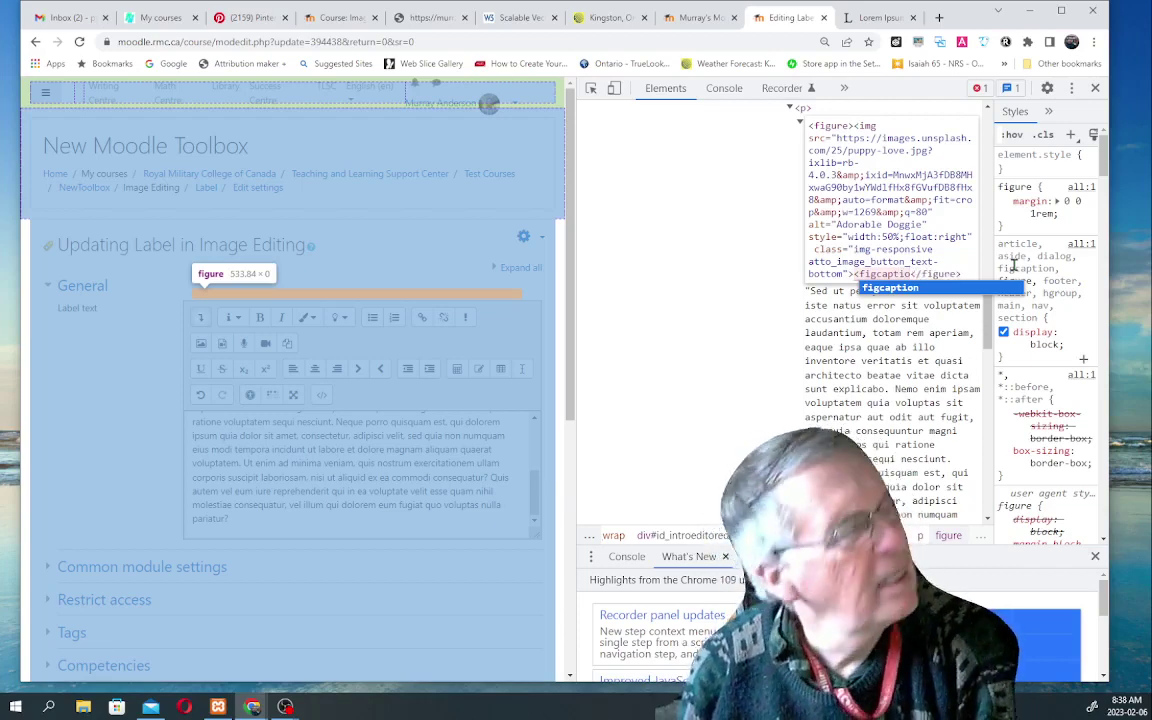
pyautogui.write('n')
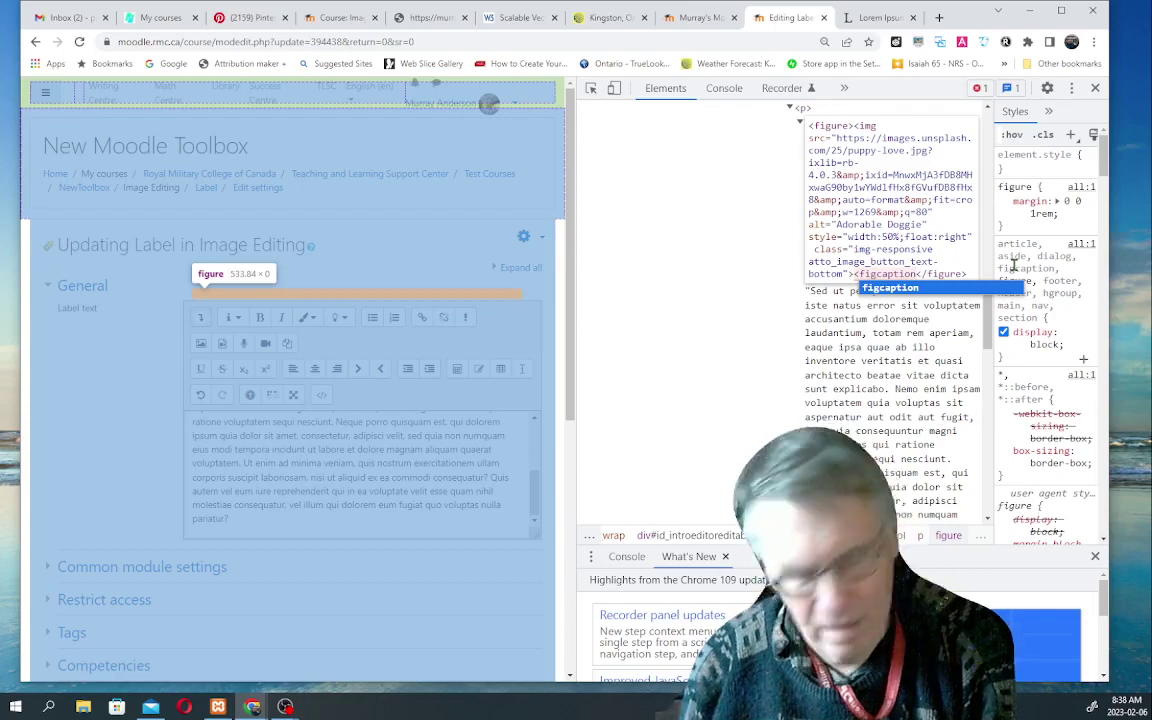
pyautogui.write('>')
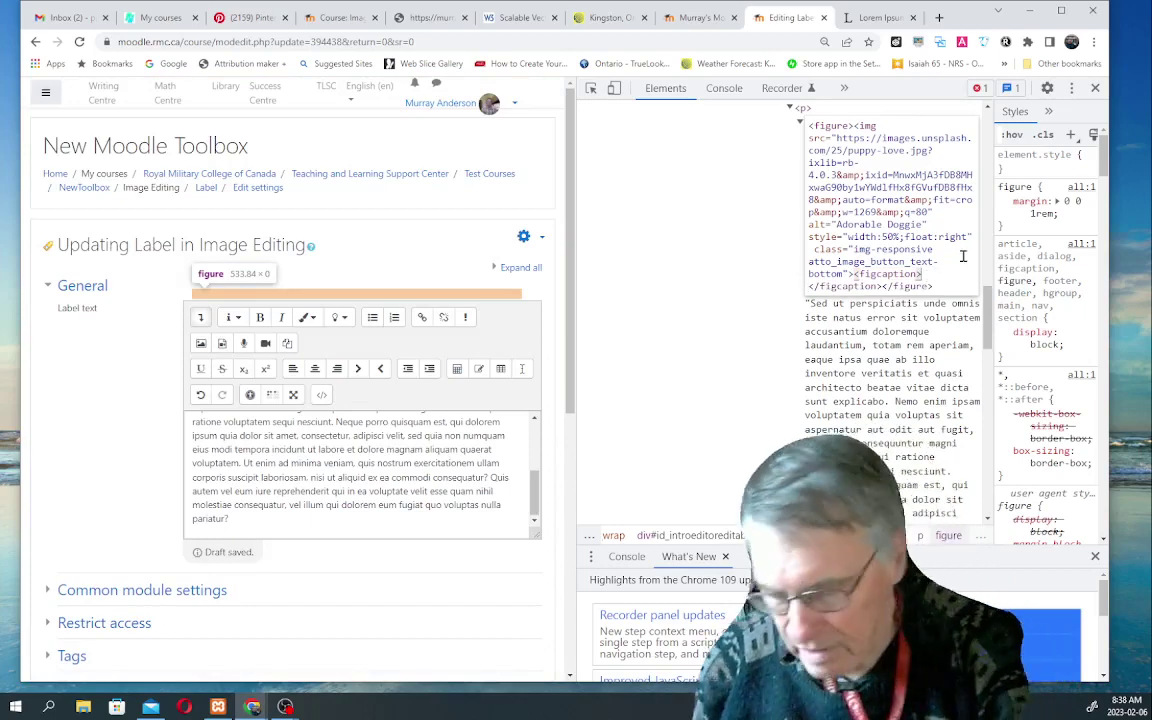
# Step: Fill the figcaption with "Adorable Dog , photo by", the photographer's full name and "at Unsplash", and apply the HTML edit
pyautogui.write('Ad')
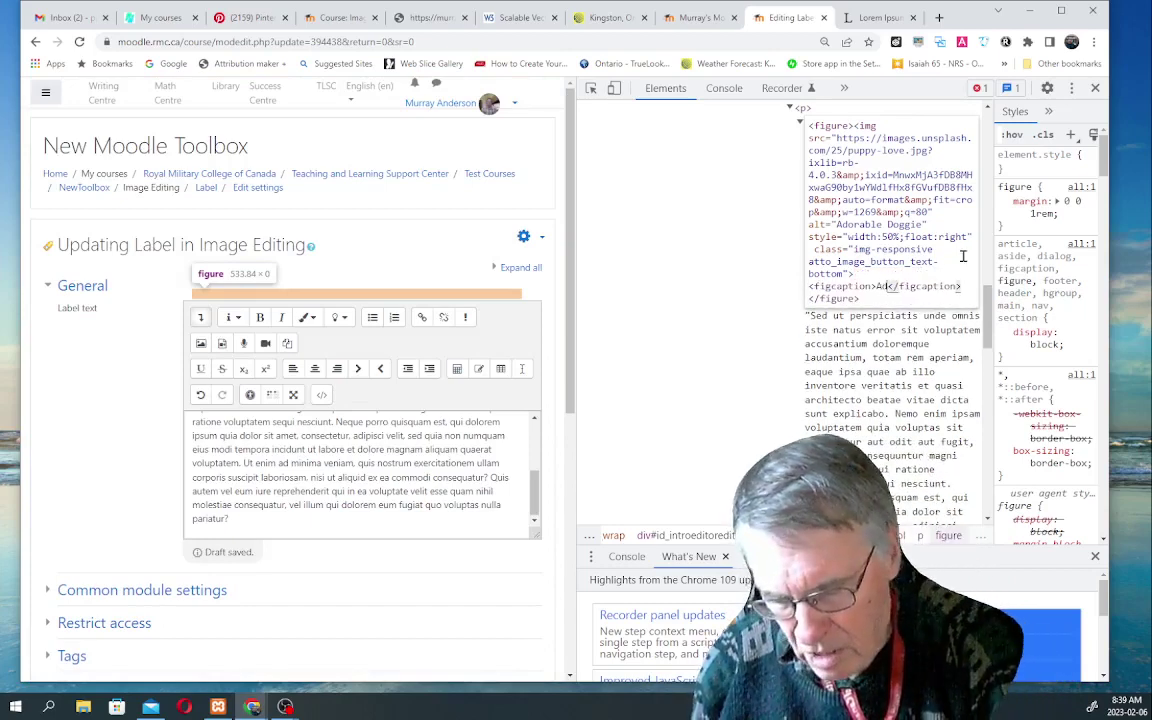
pyautogui.write('orab')
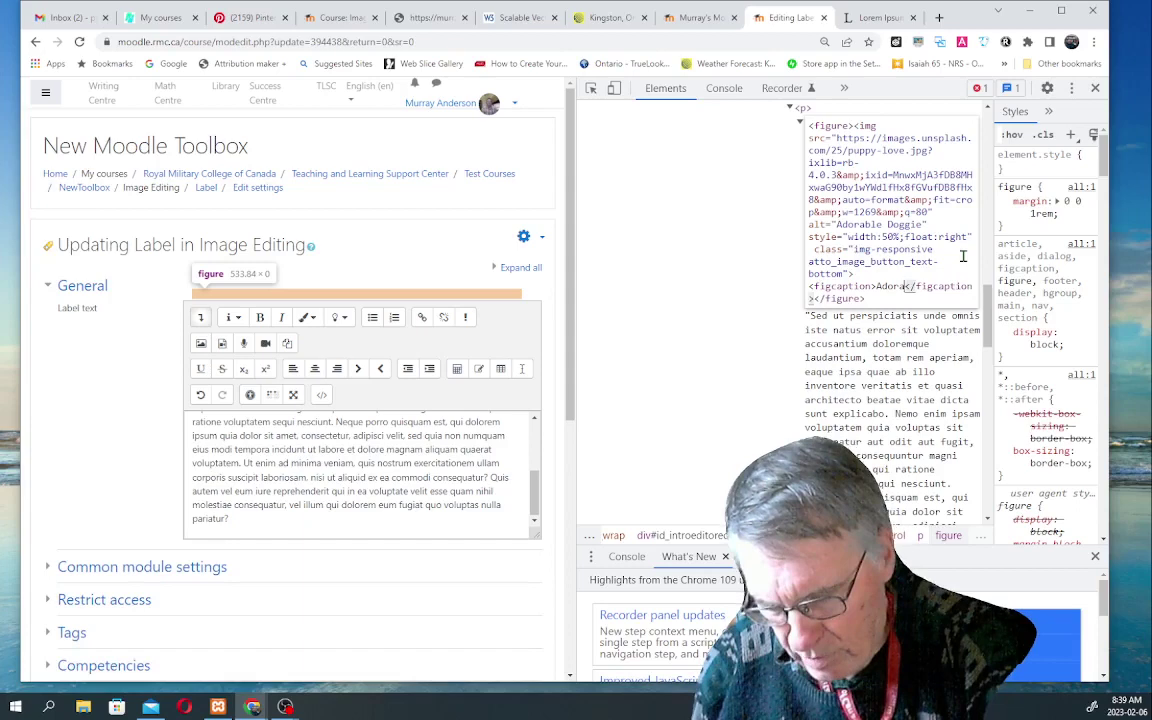
pyautogui.write('le Do')
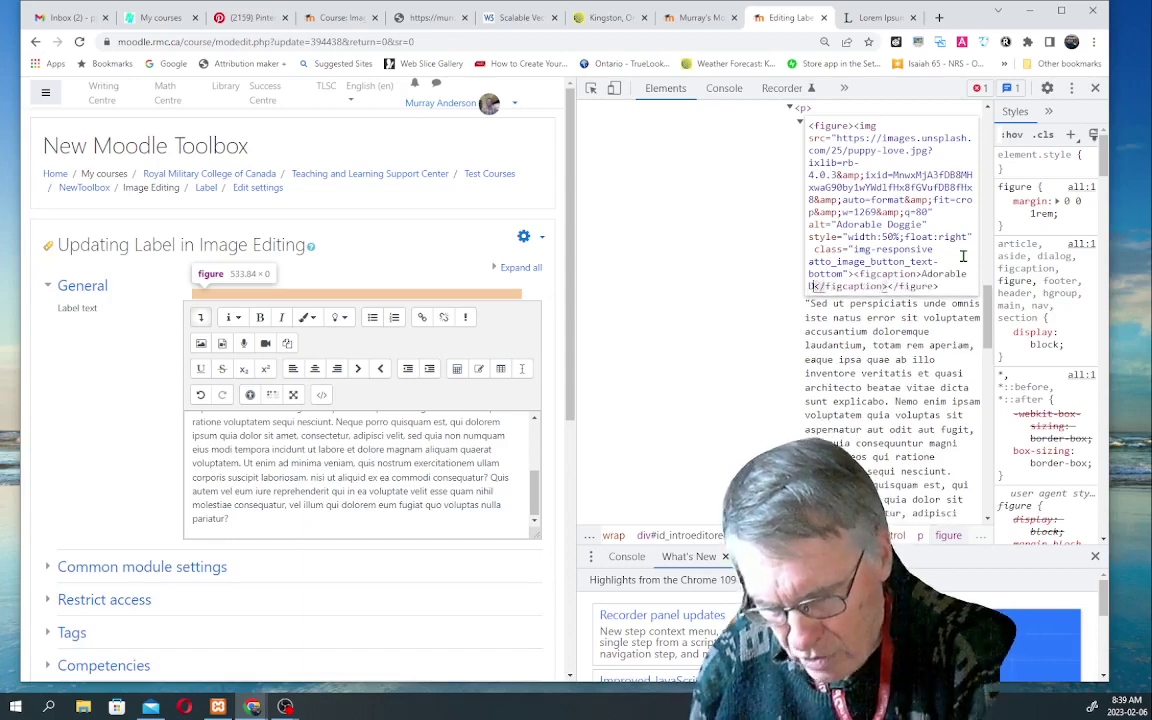
pyautogui.write('g ')
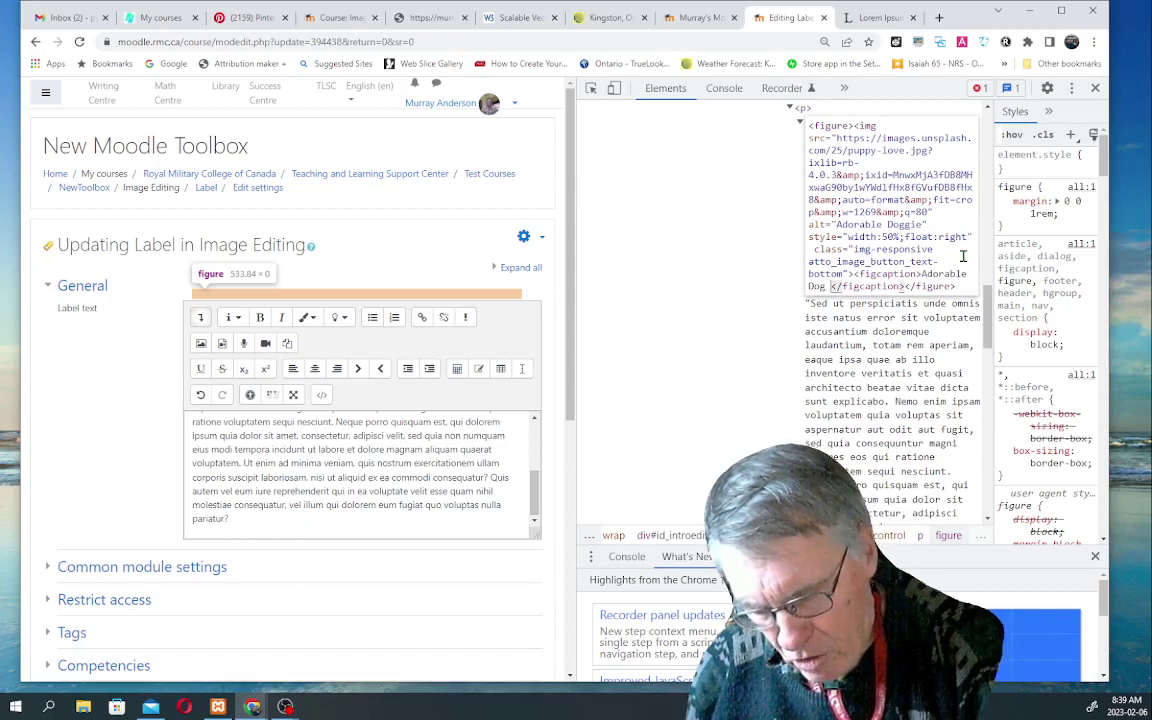
pyautogui.write(', ')
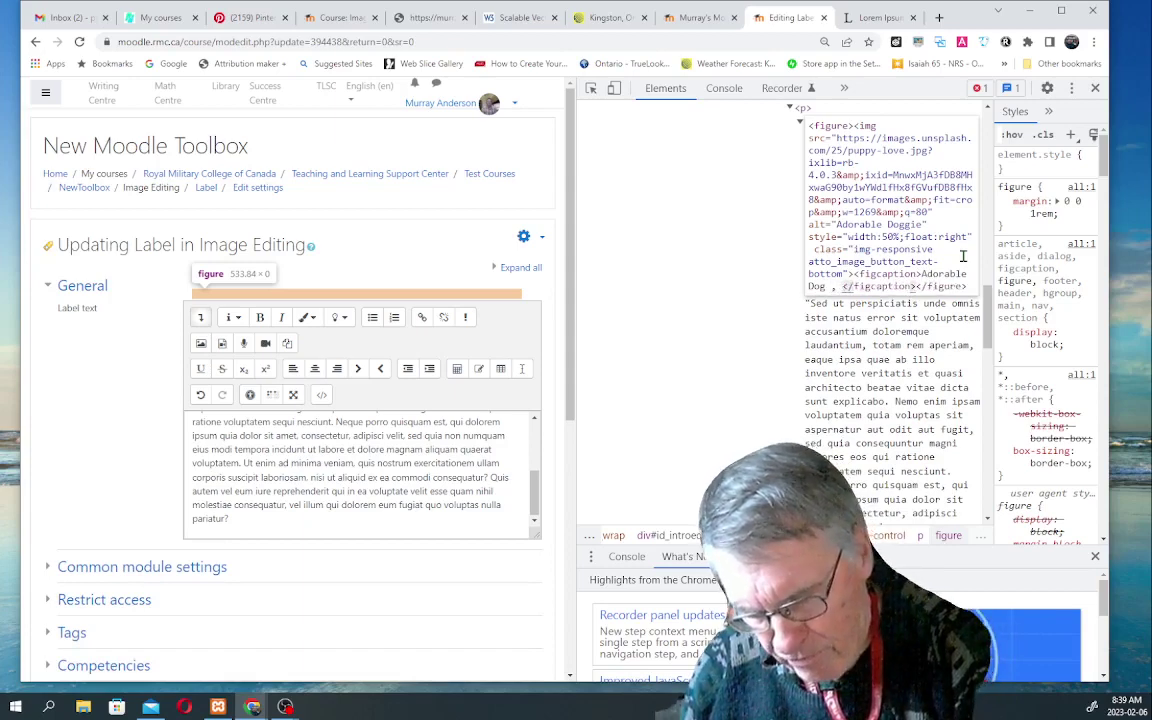
pyautogui.write('pho')
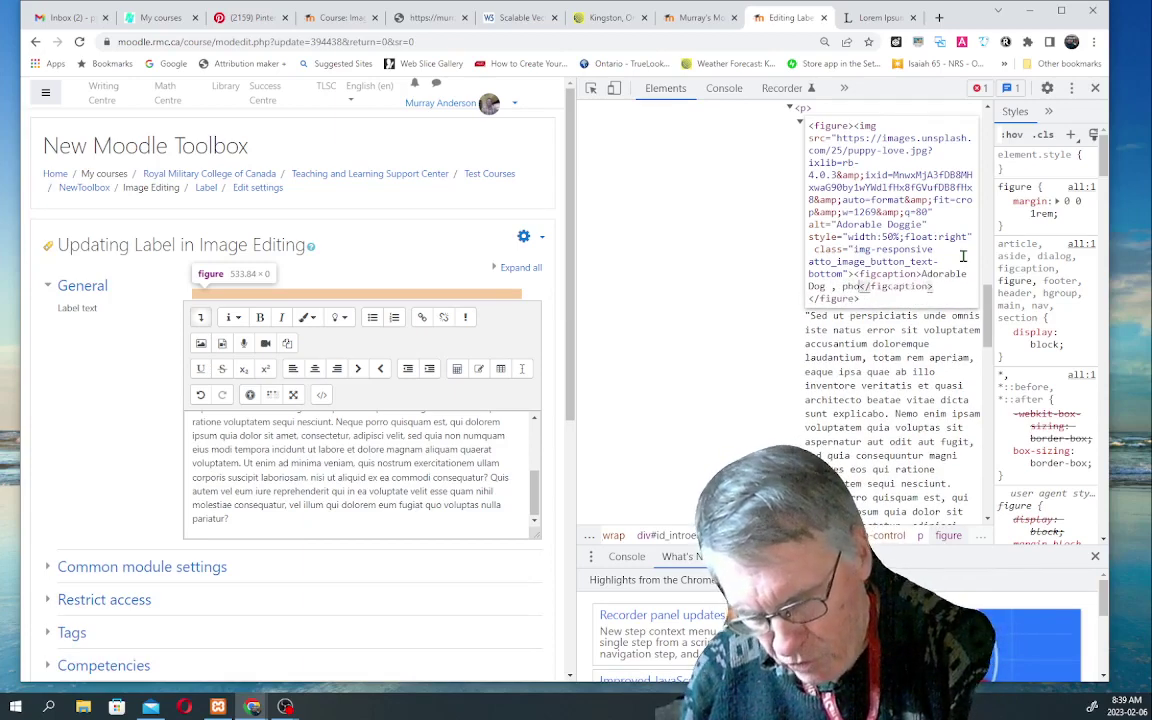
pyautogui.write('to by ')
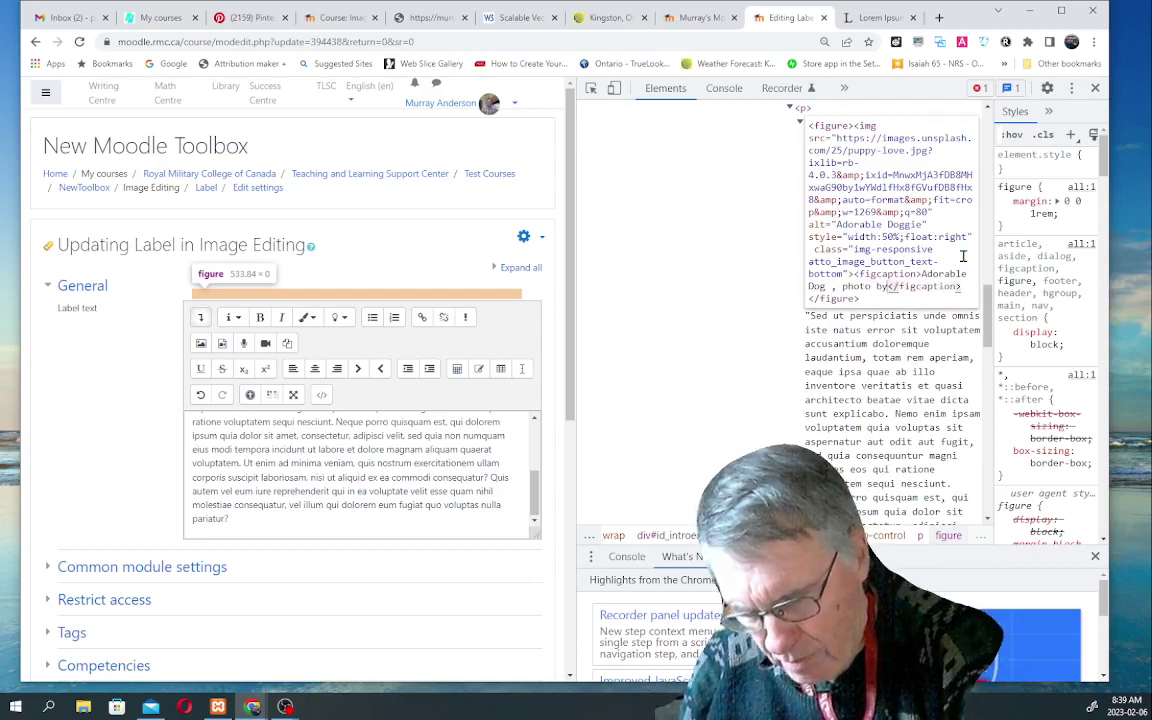
pyautogui.write('Andre')
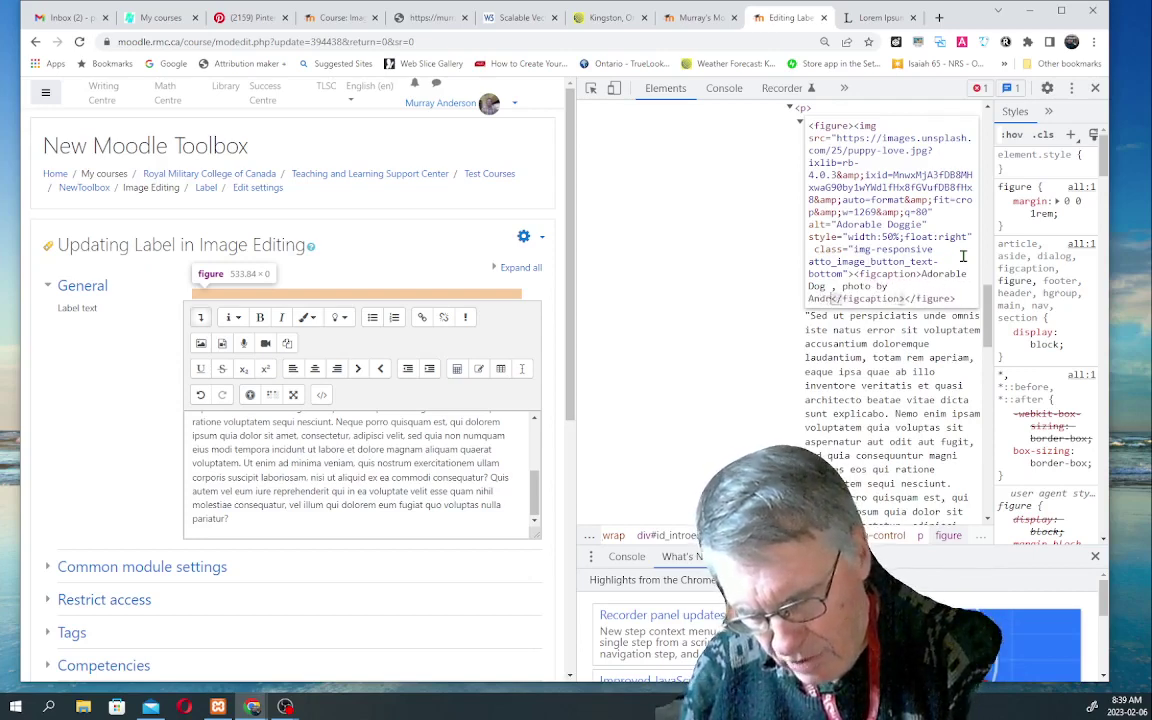
pyautogui.write(' SP')
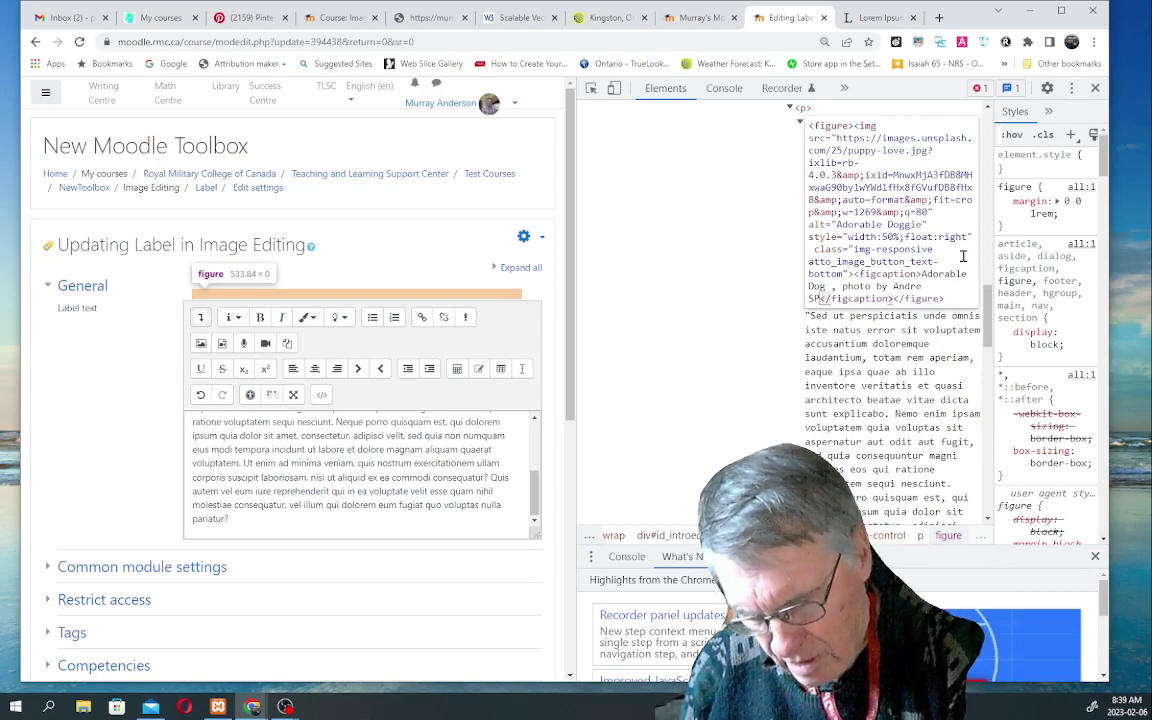
pyautogui.write('ieker')
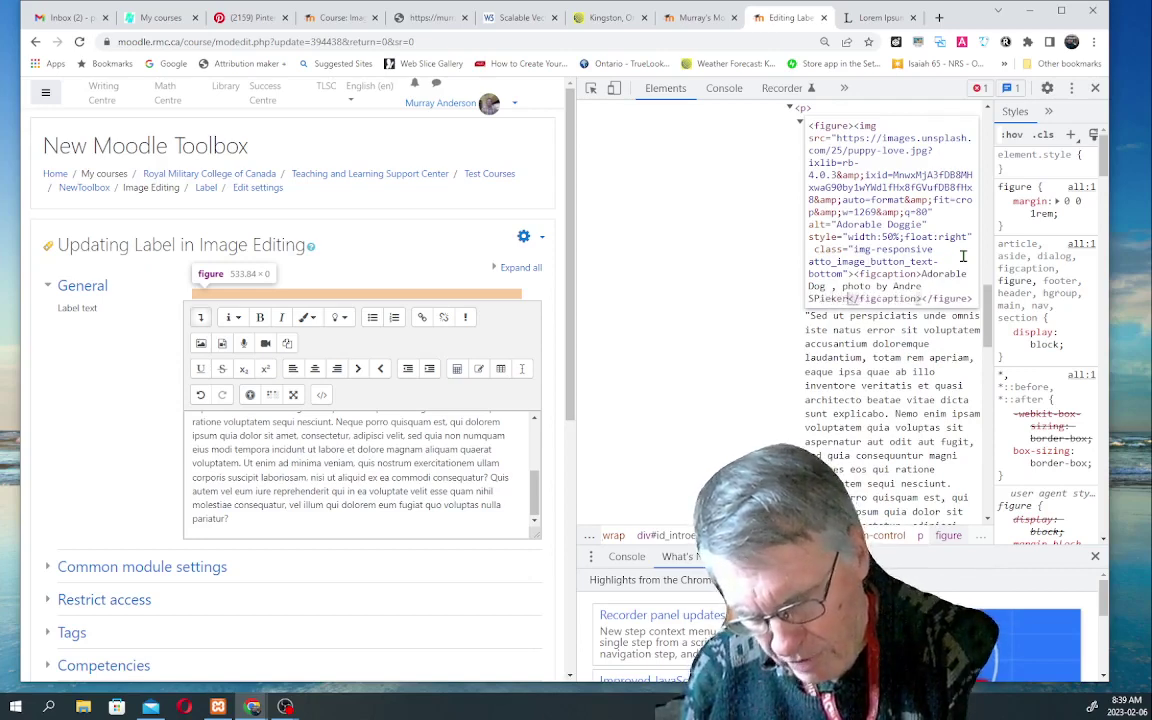
pyautogui.write(' at U')
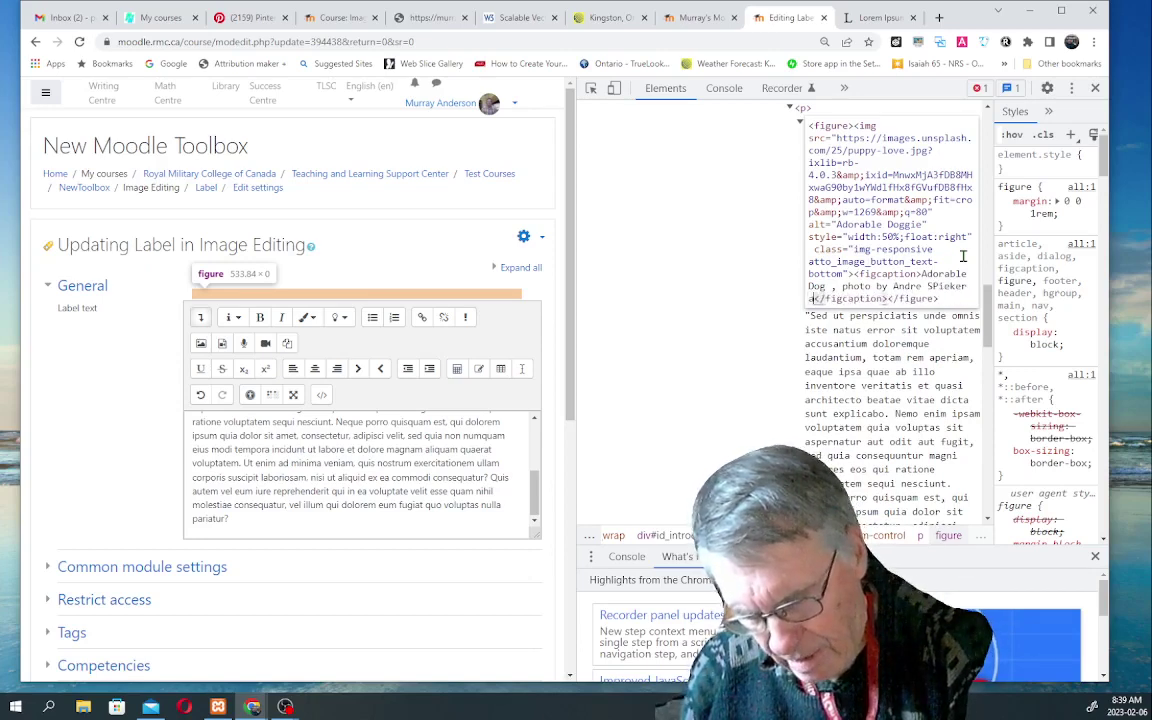
pyautogui.write('nspla')
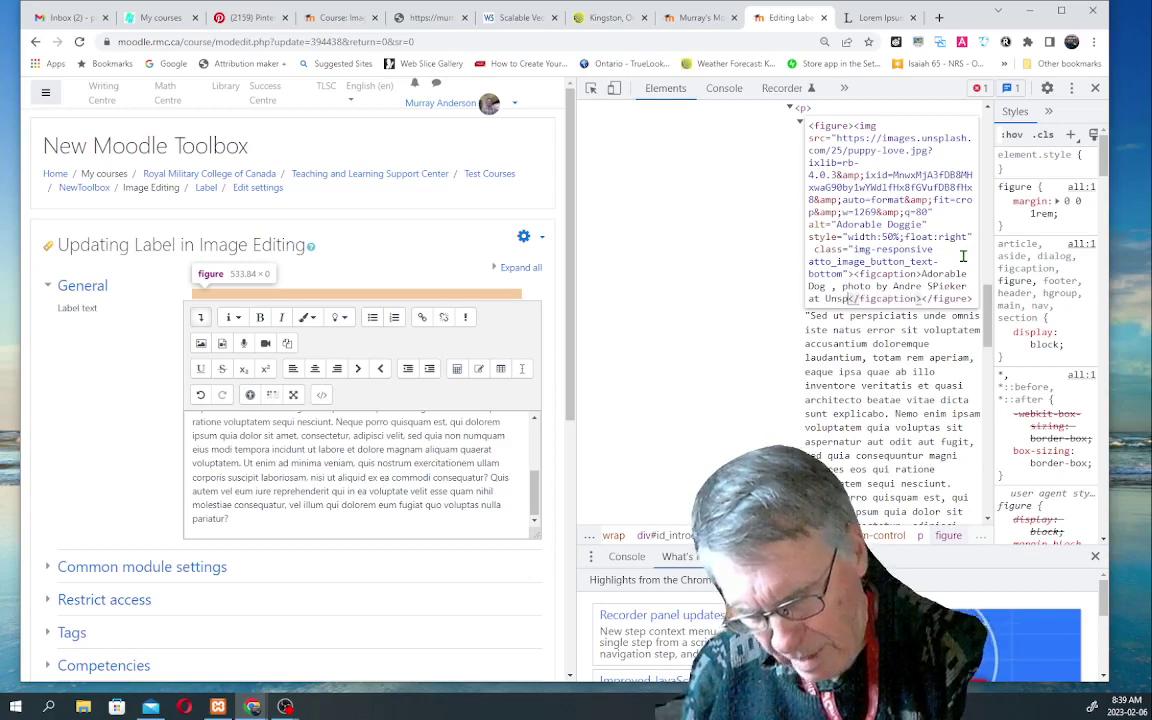
pyautogui.write('sh')
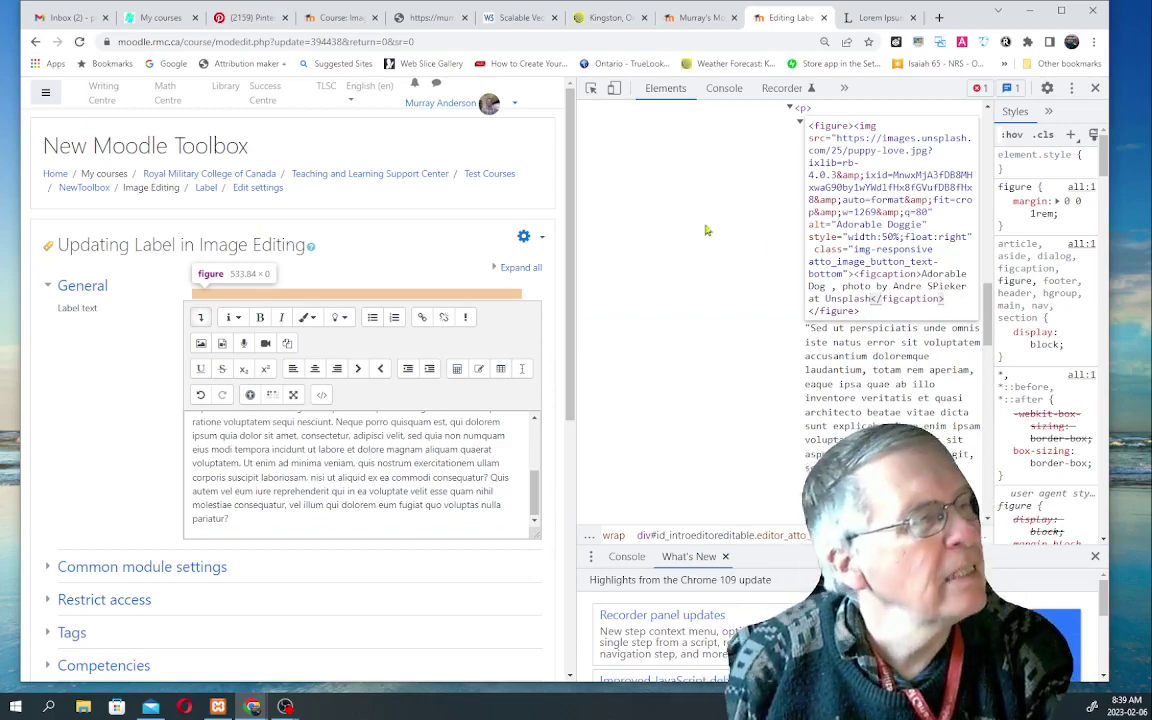
pyautogui.click(673, 247)
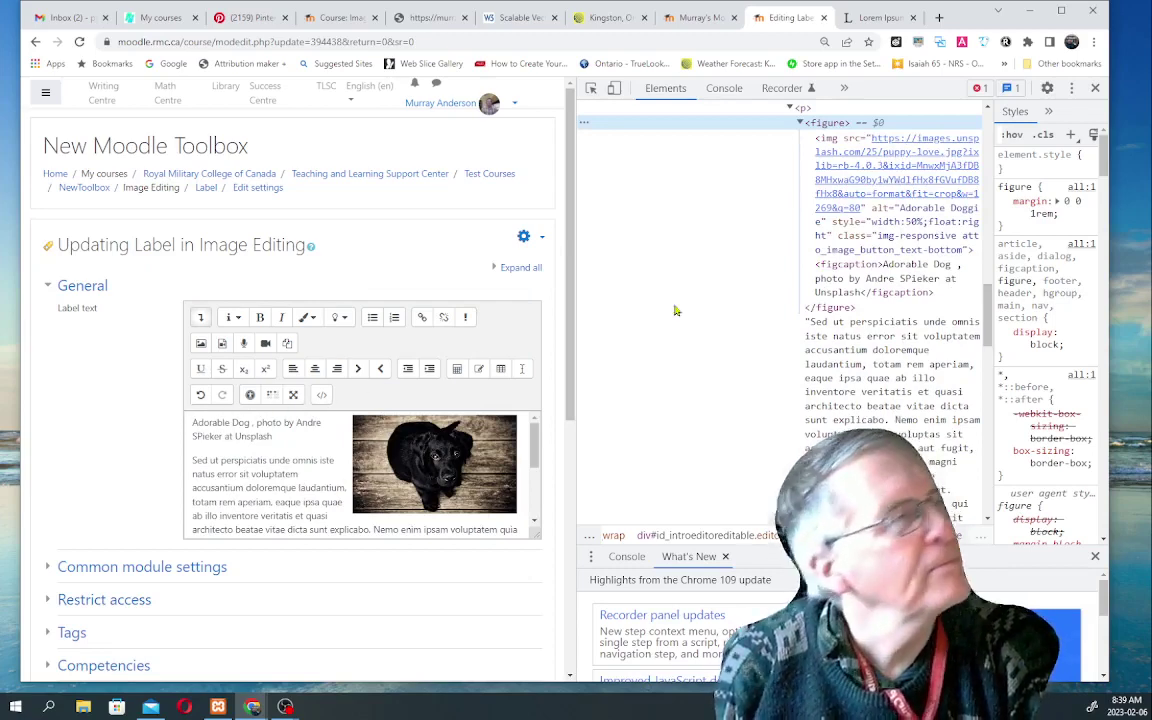
# Step: Edit the figure's HTML, copying style="width:50%;float:right" from the img tag into the opening figure tag, and apply the edit
pyautogui.scroll(1, 818, 294)
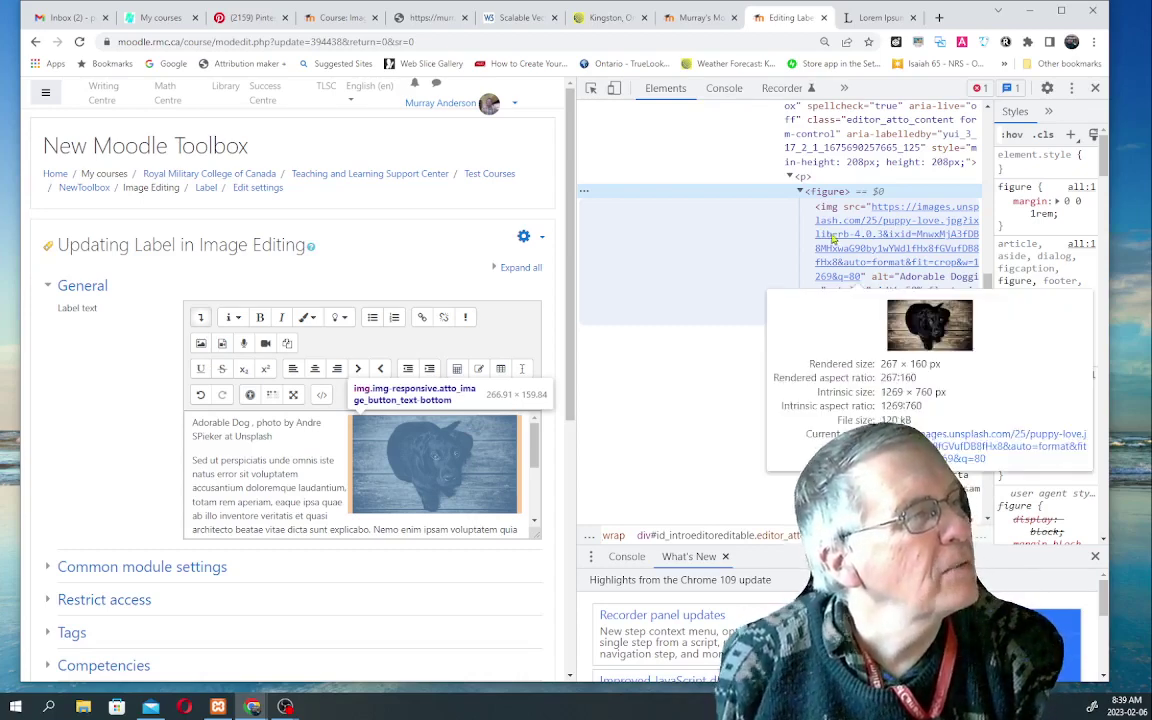
pyautogui.rightClick(826, 198)
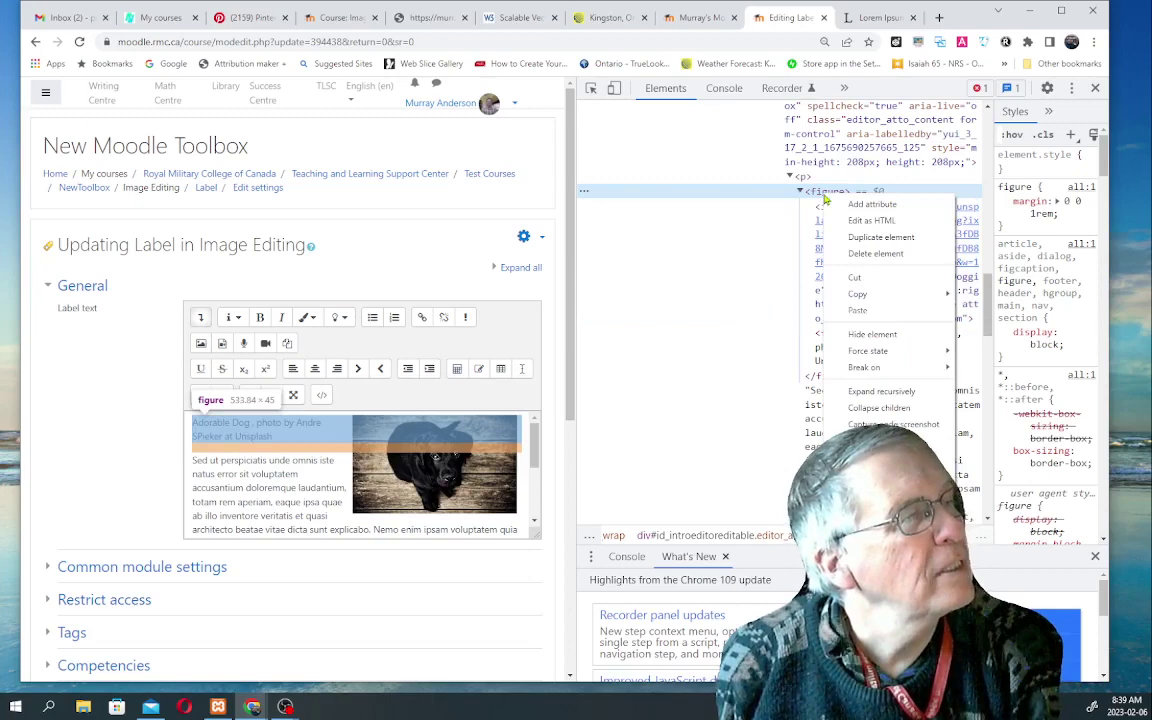
pyautogui.click(891, 227)
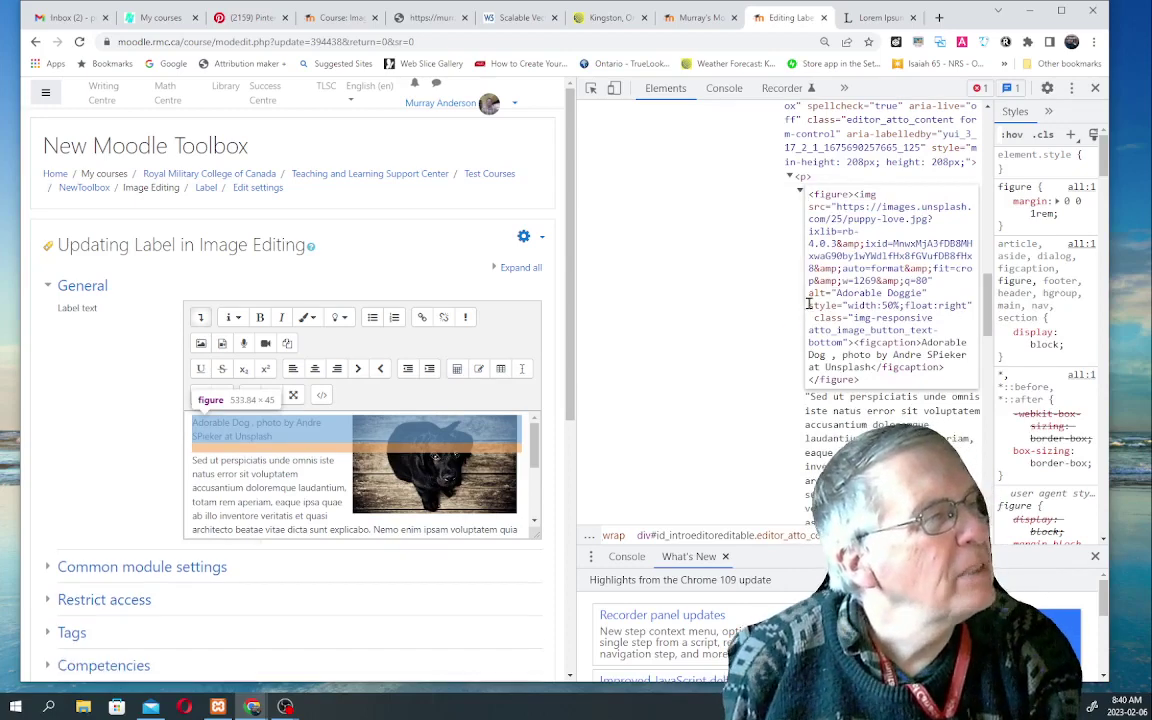
pyautogui.moveTo(806, 303); pyautogui.dragTo(972, 307)
pyautogui.rightClick(897, 307)
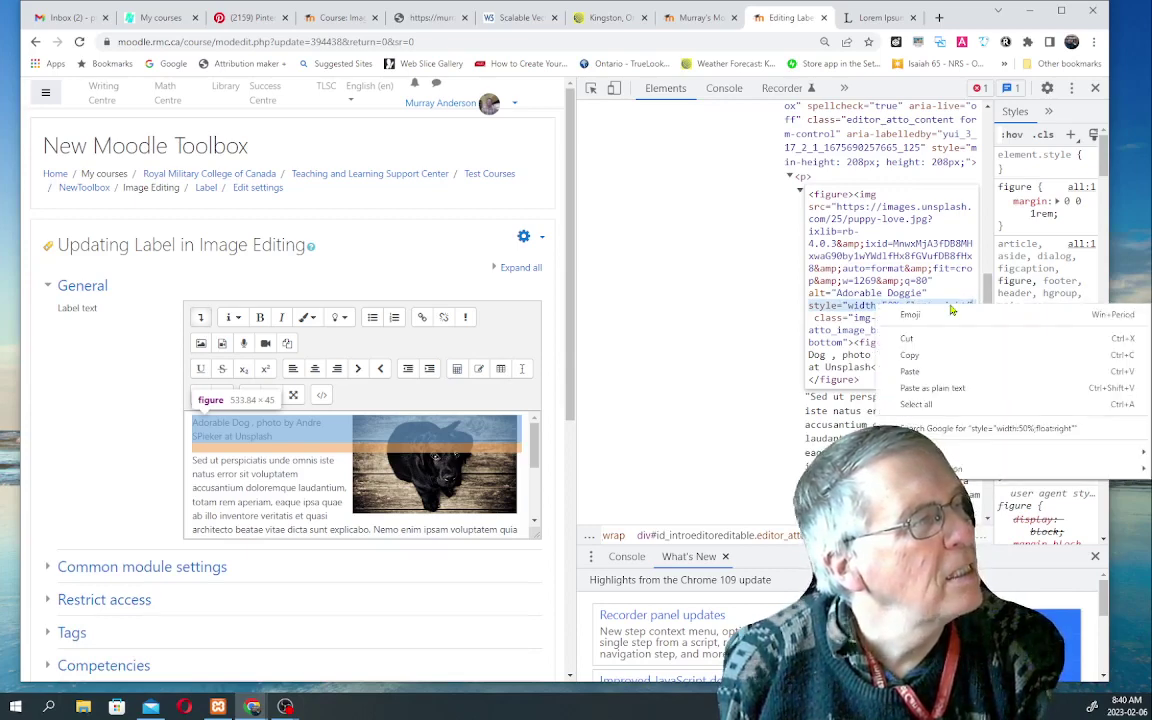
pyautogui.click(920, 357)
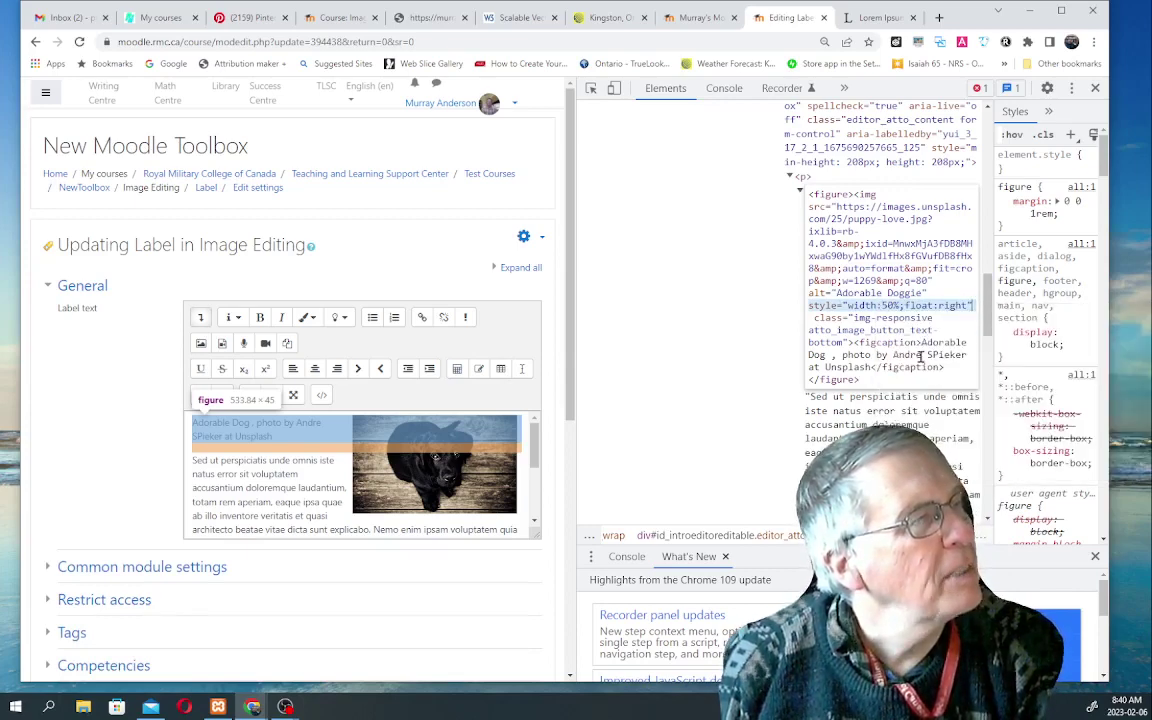
pyautogui.click(848, 196)
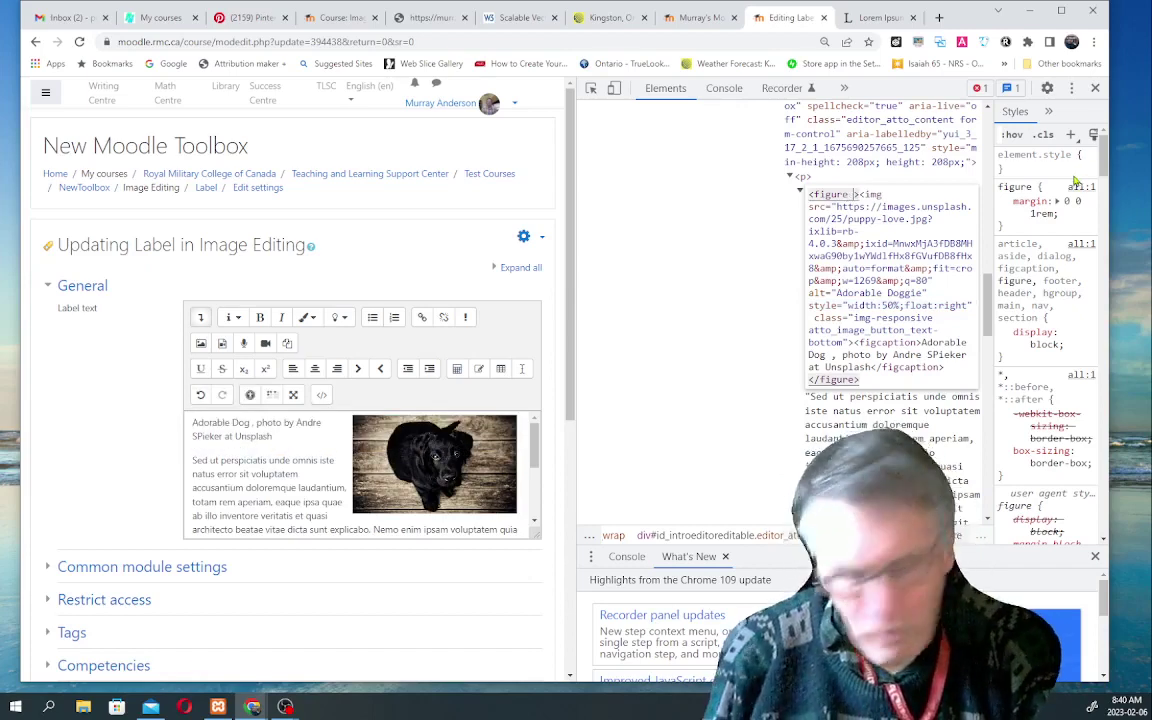
pyautogui.hotkey('ctrl', 'v')
pyautogui.press('Return')
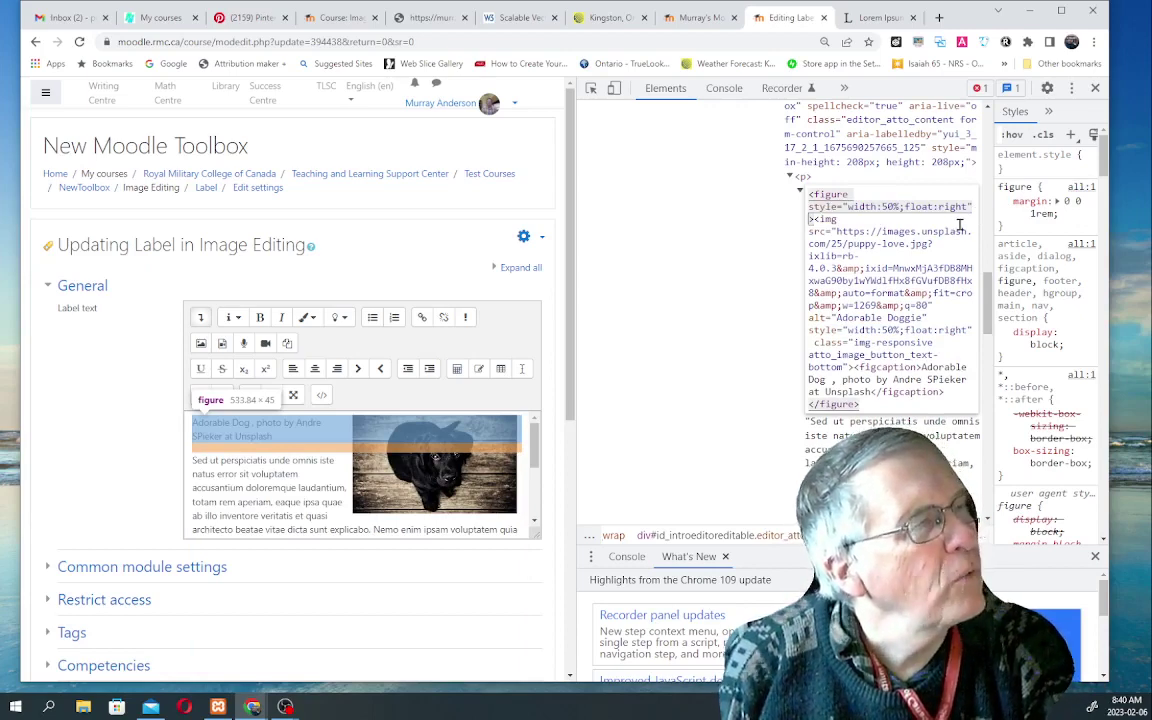
pyautogui.click(700, 190)
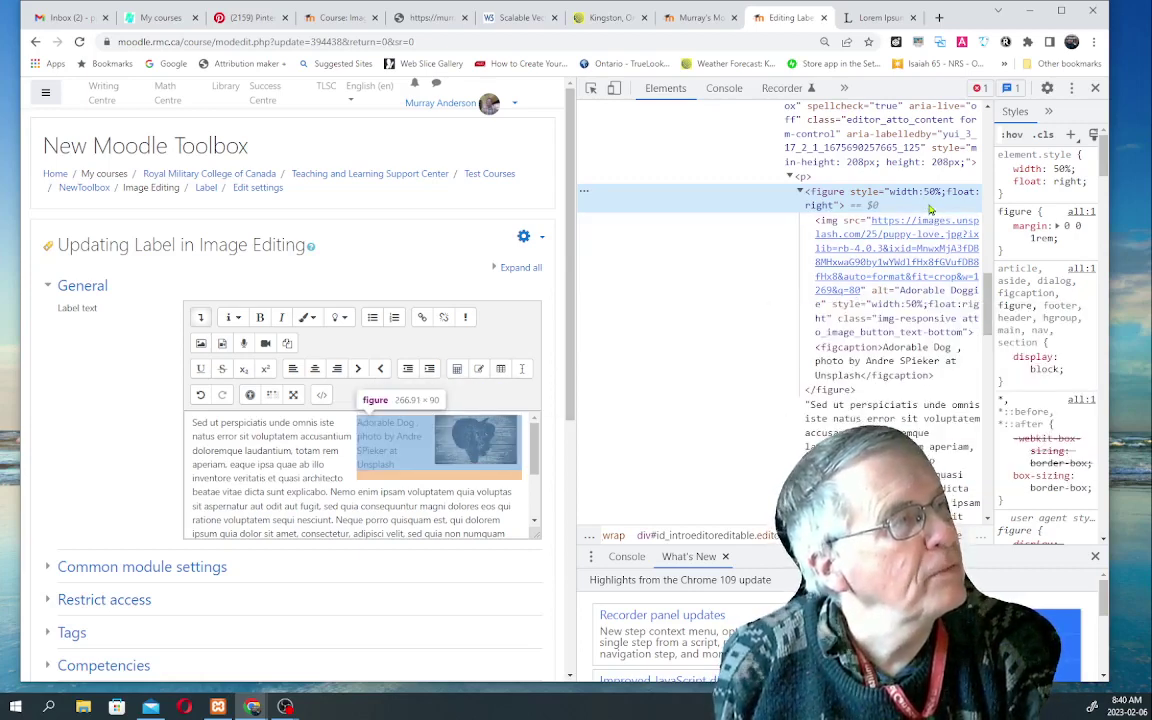
# Step: Set the width in the dog img tag's inline style to 100%
pyautogui.moveTo(907, 300)
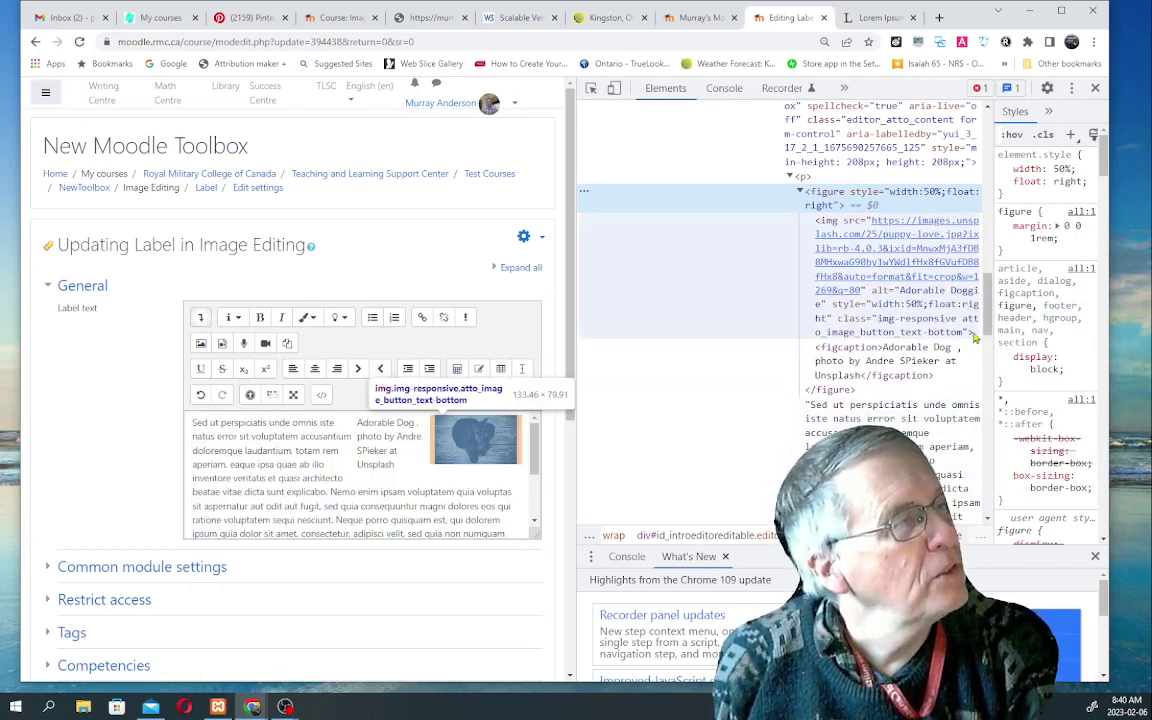
pyautogui.click(908, 310)
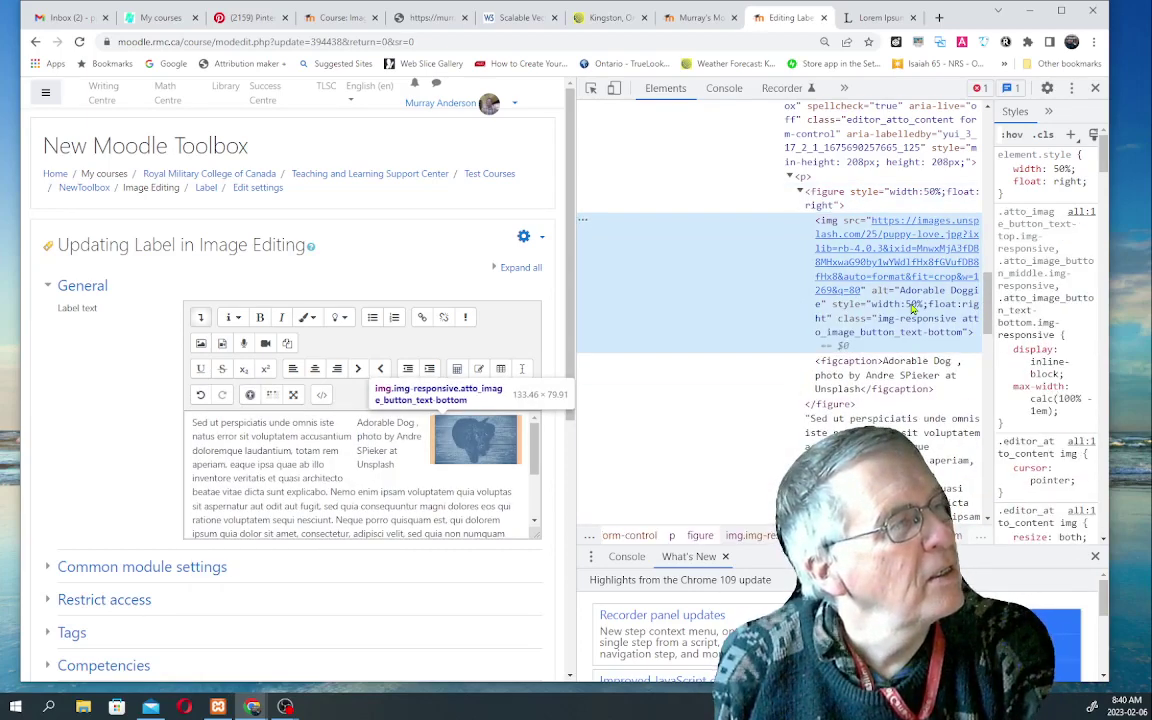
pyautogui.doubleClick(912, 306)
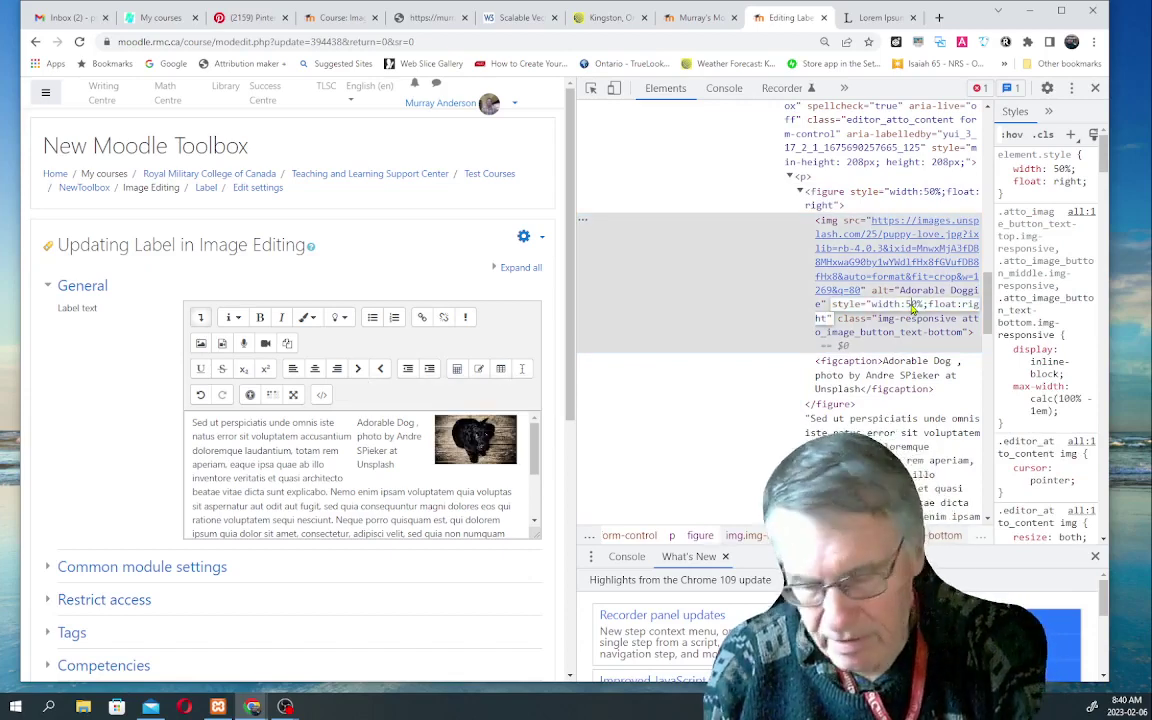
pyautogui.press('BackSpace')
pyautogui.write('100')
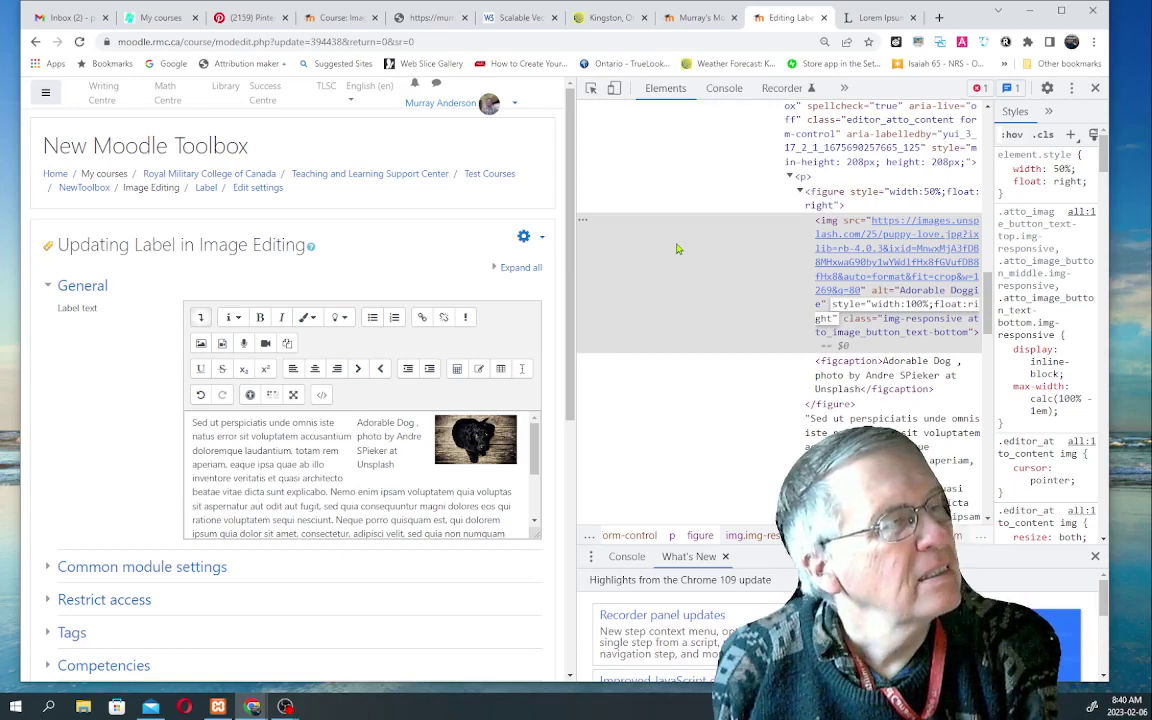
pyautogui.press('Return')
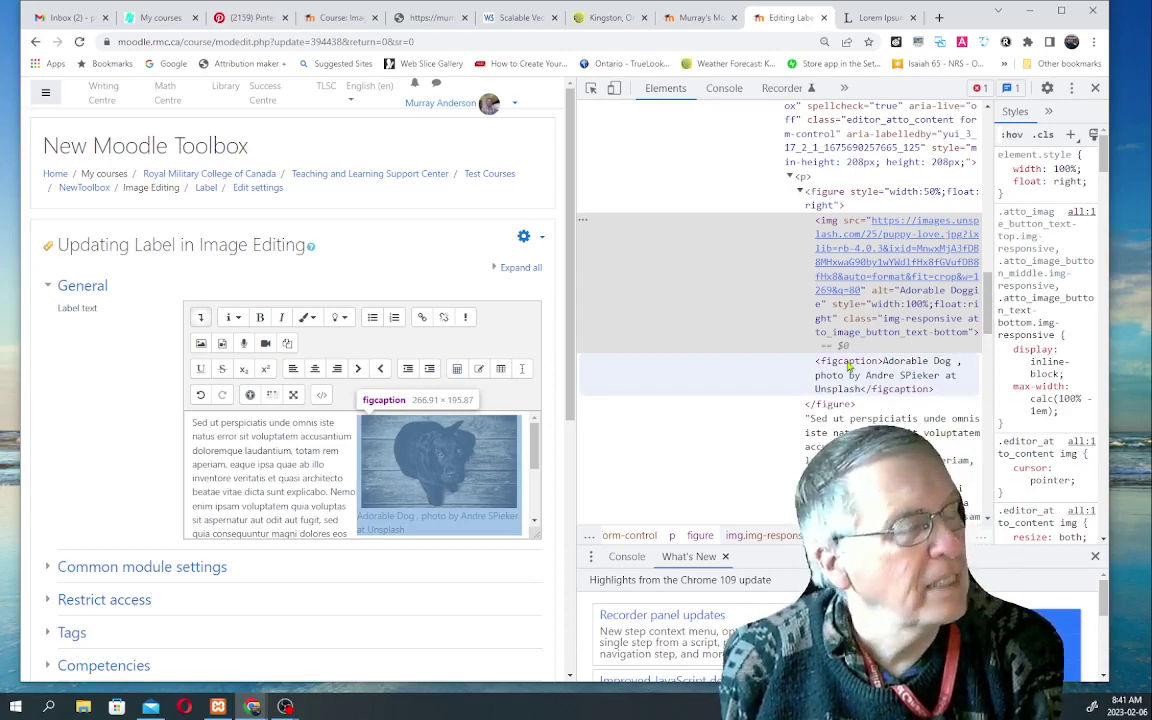
# Step: Edit the figcaption's HTML, adding a style attribute with text-align:center; to its opening tag
pyautogui.click(848, 368)
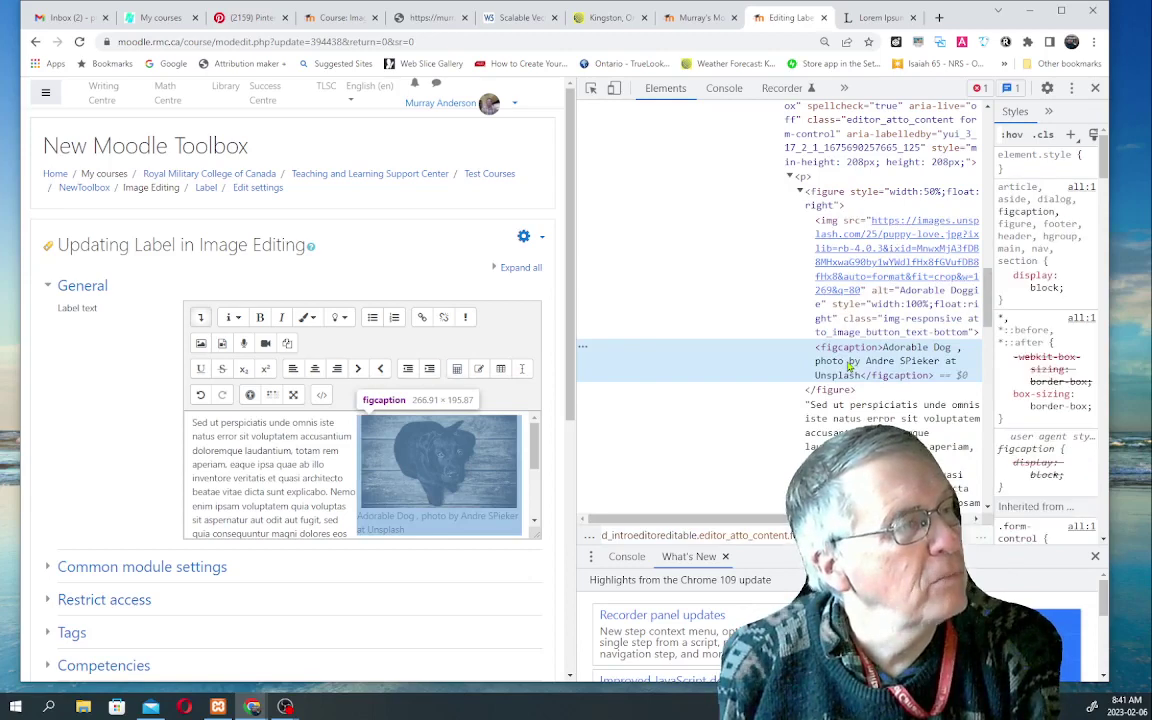
pyautogui.rightClick(862, 370)
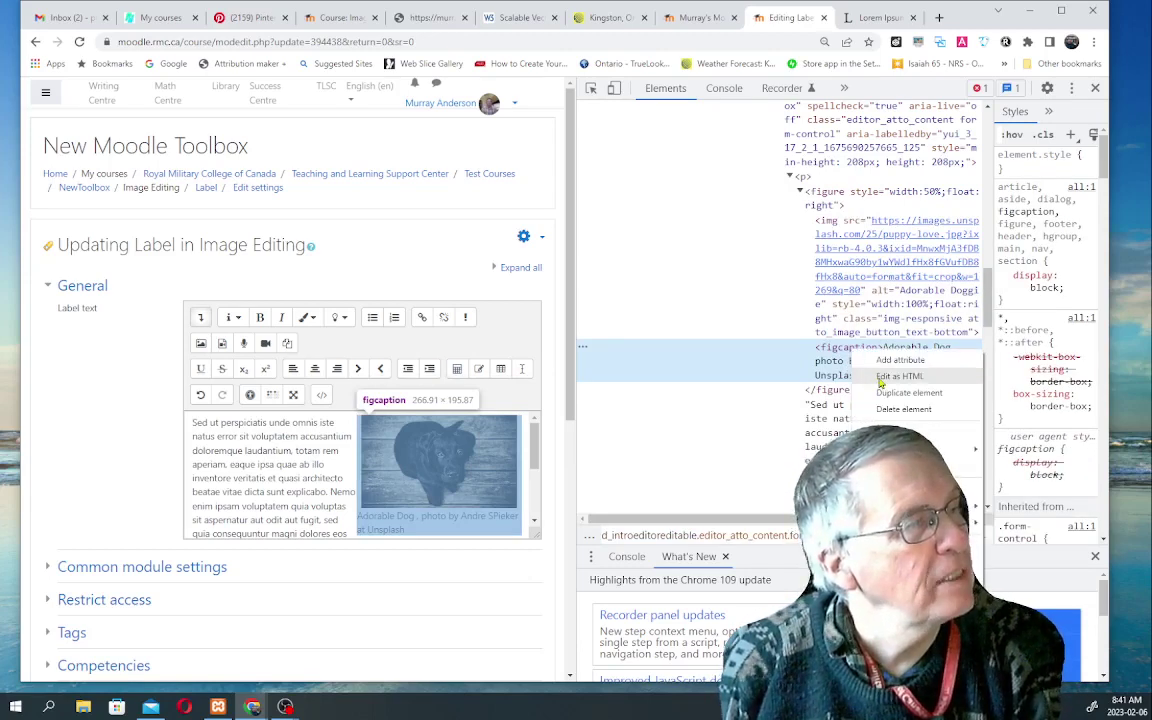
pyautogui.click(888, 376)
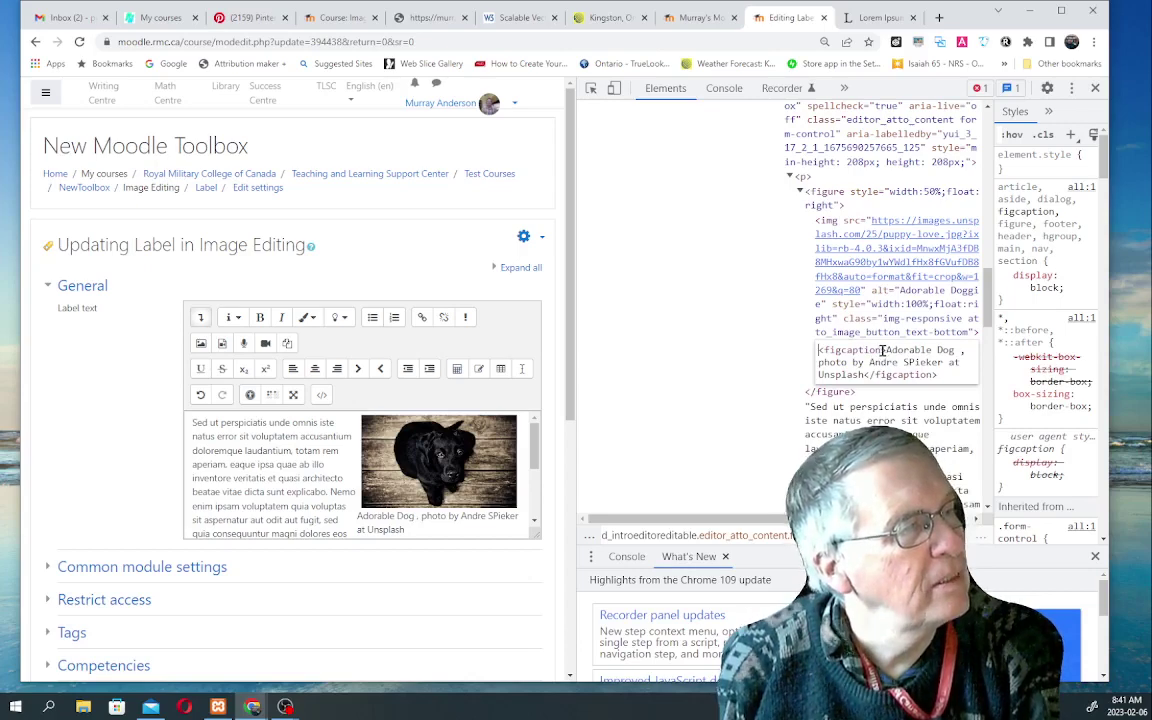
pyautogui.click(884, 350)
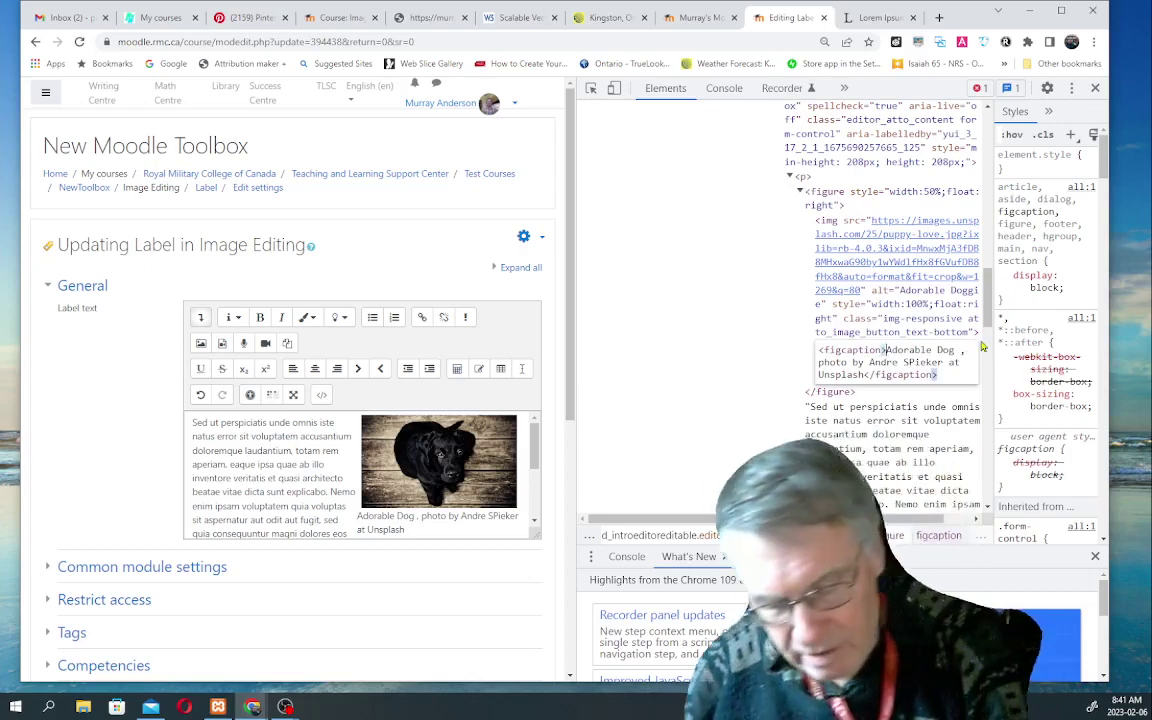
pyautogui.write('style')
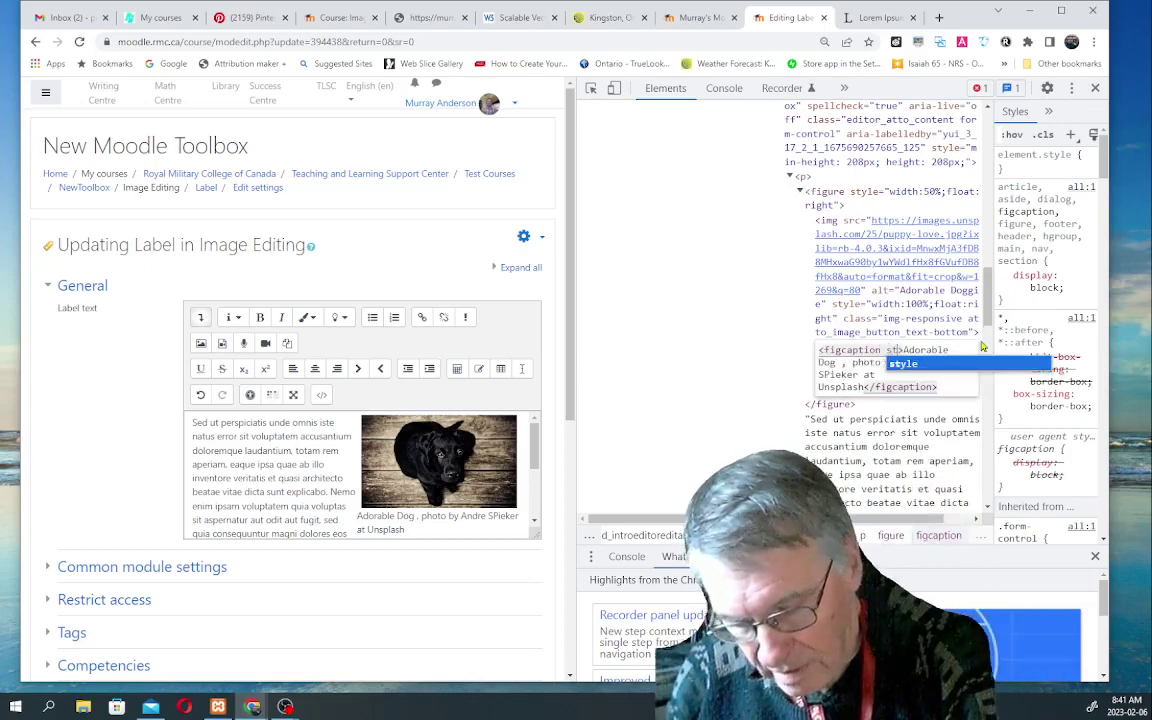
pyautogui.write('=')
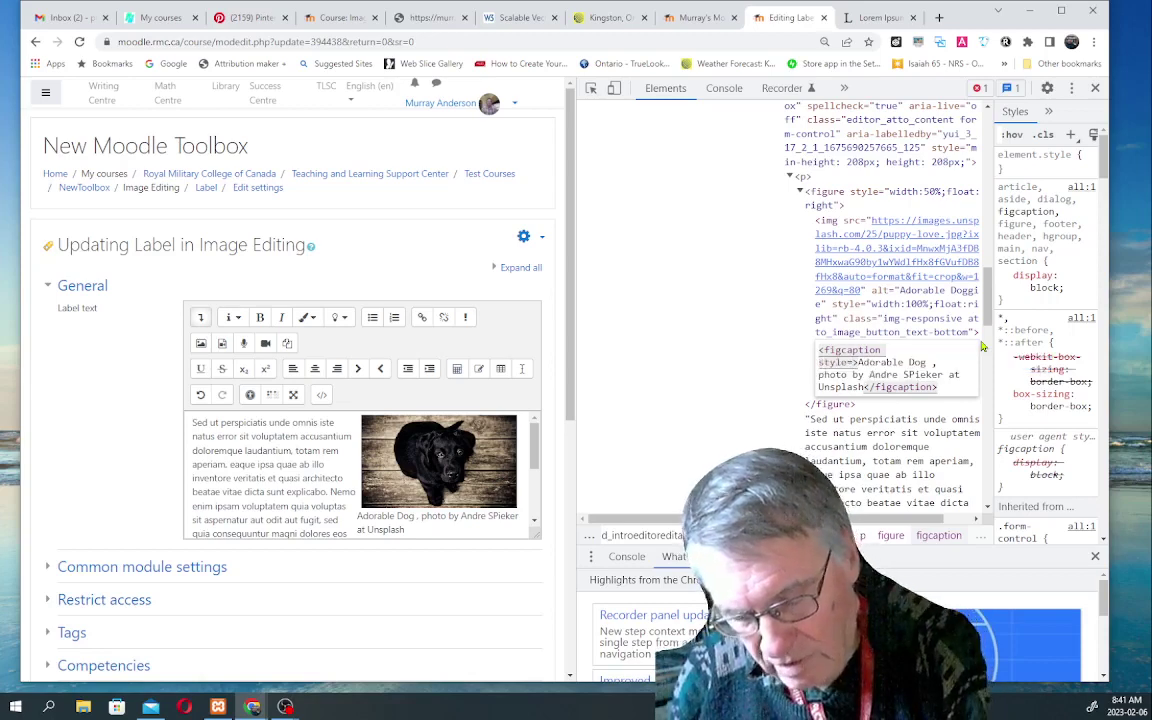
pyautogui.write('"')
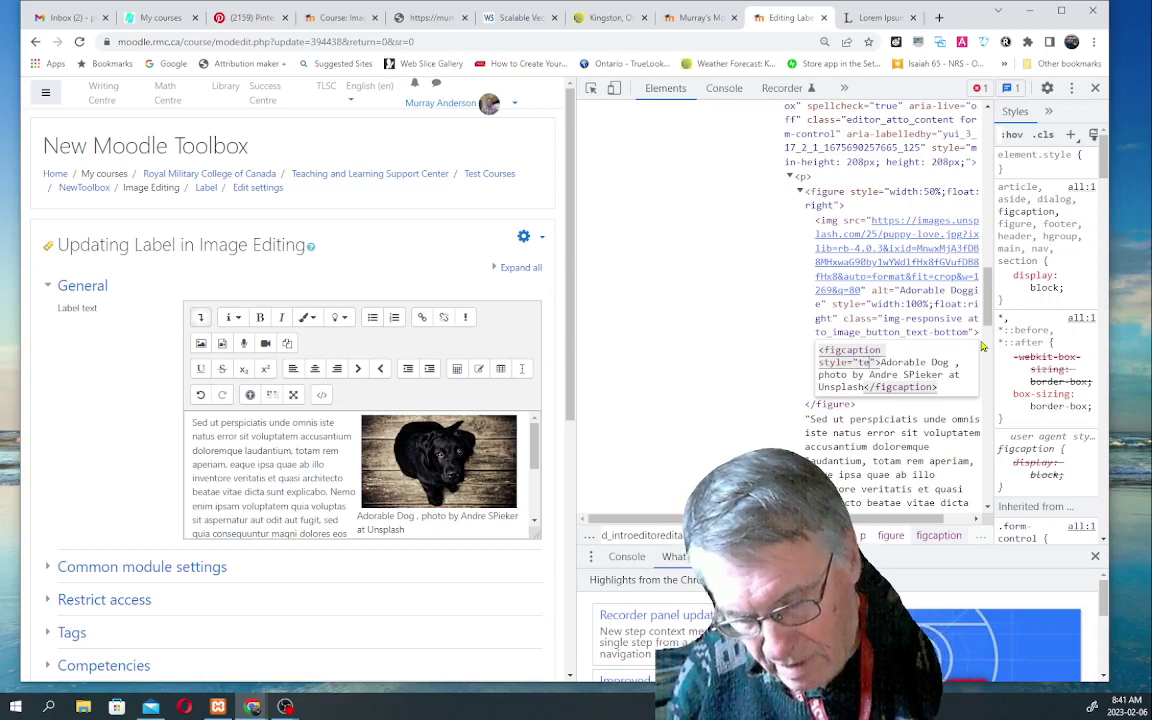
pyautogui.write('text-')
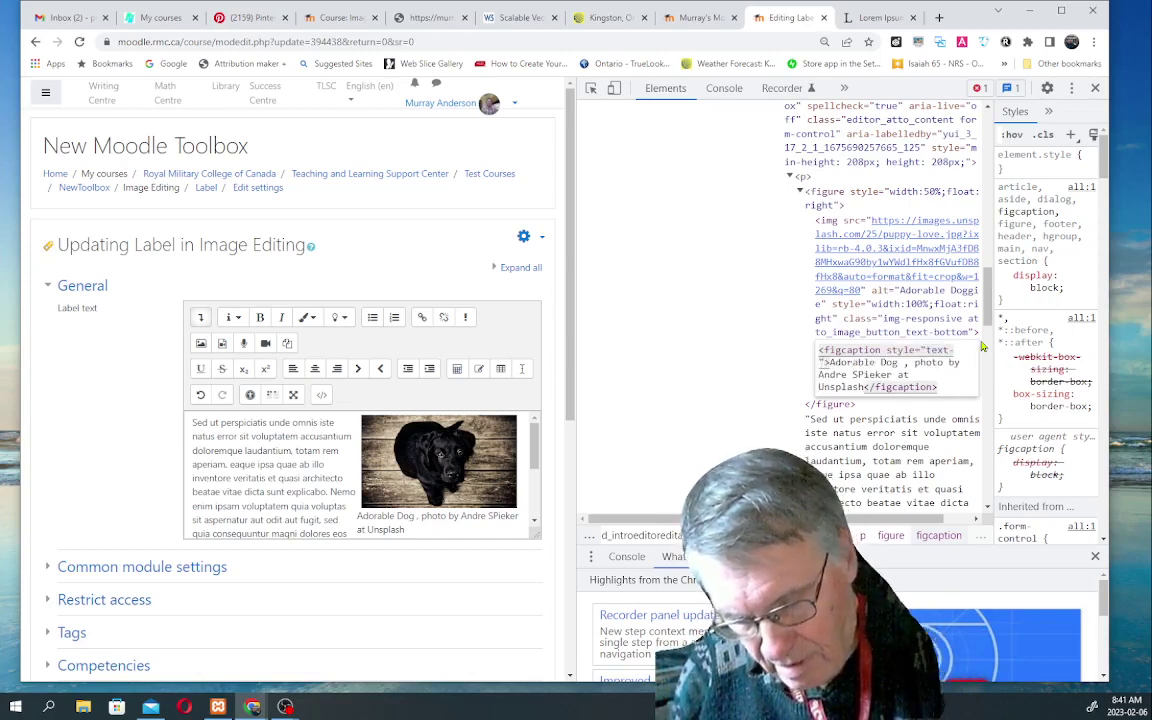
pyautogui.write('align')
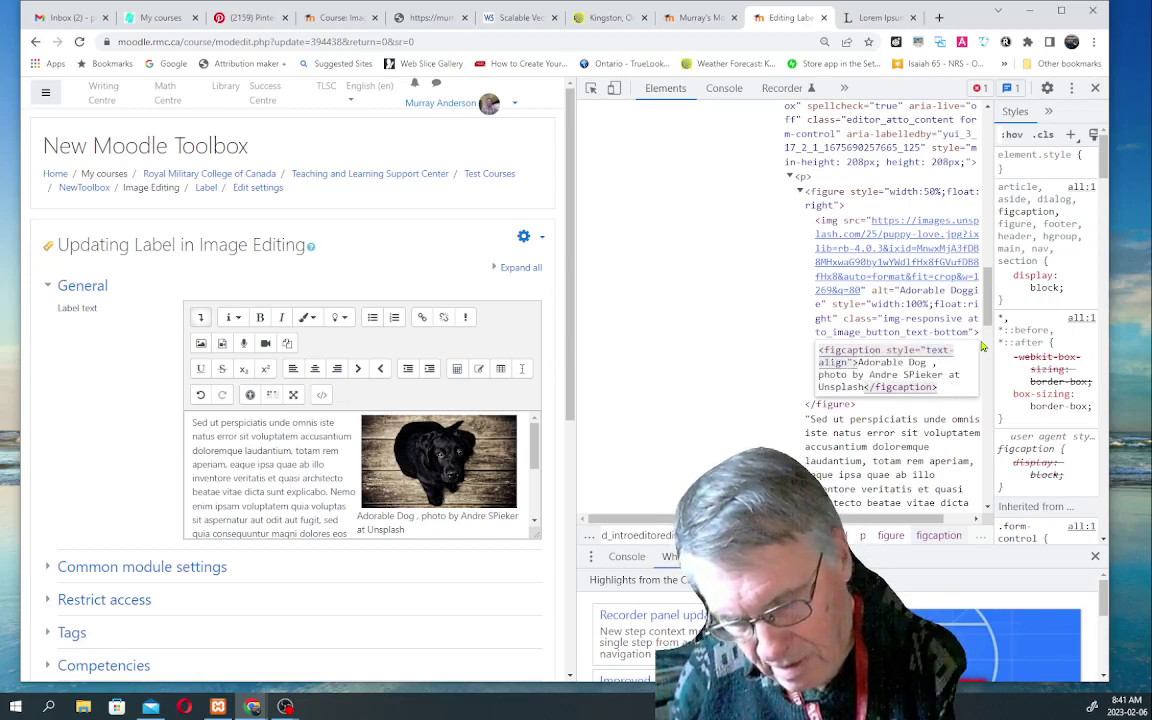
pyautogui.write(':')
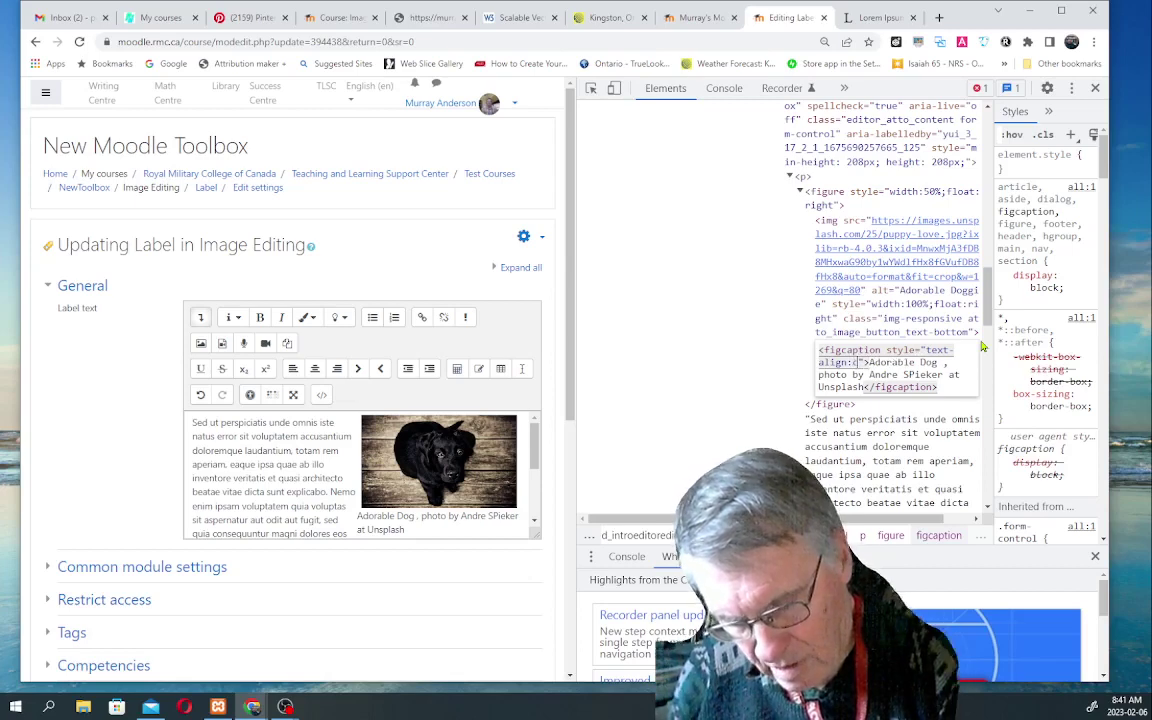
pyautogui.write('center')
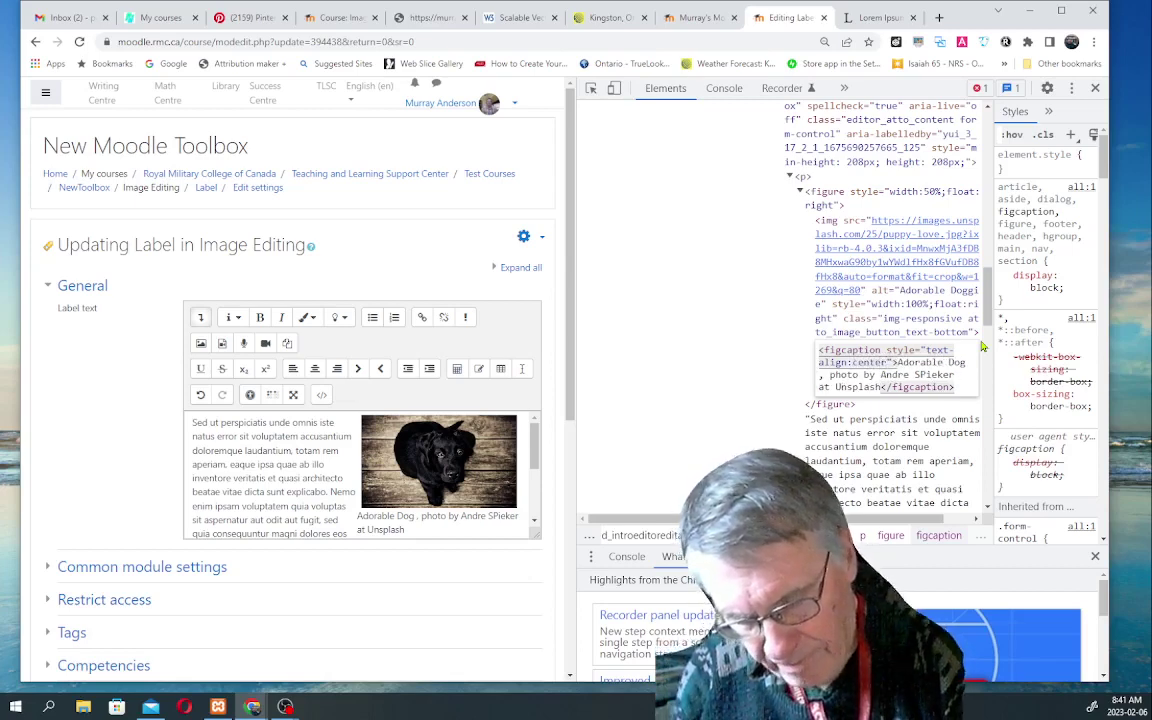
pyautogui.write(';')
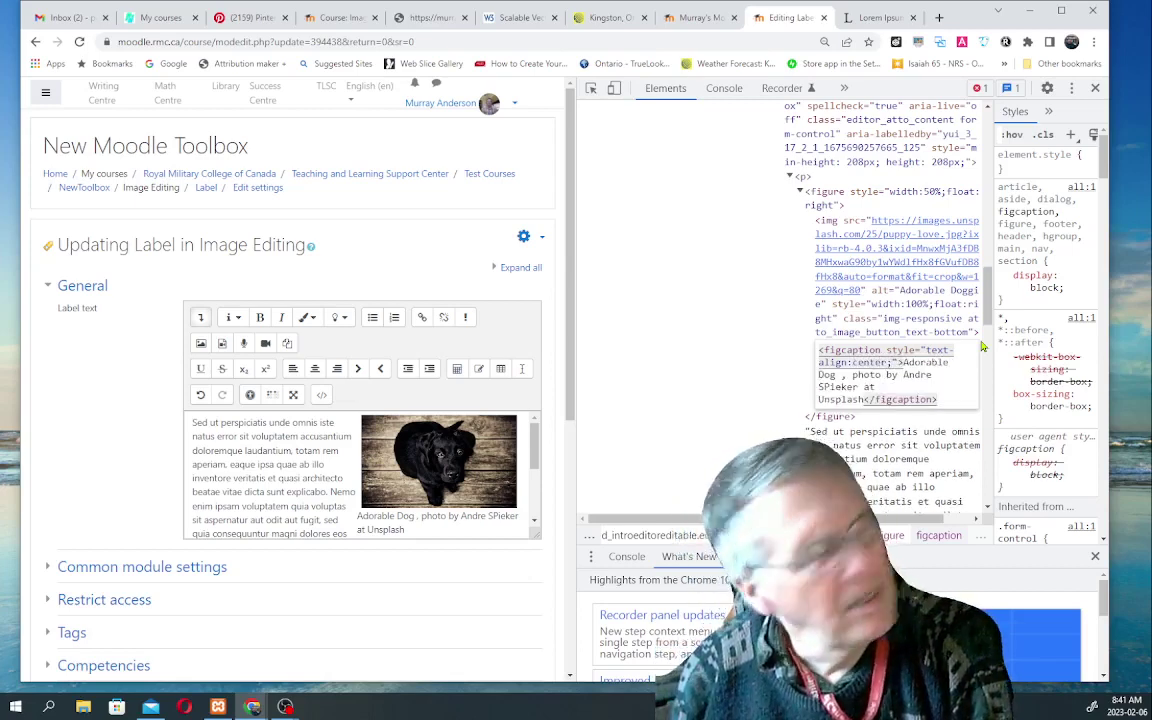
# Step: Add font-weight:bold to the figcaption's inline style and apply the HTML edit
pyautogui.write('font')
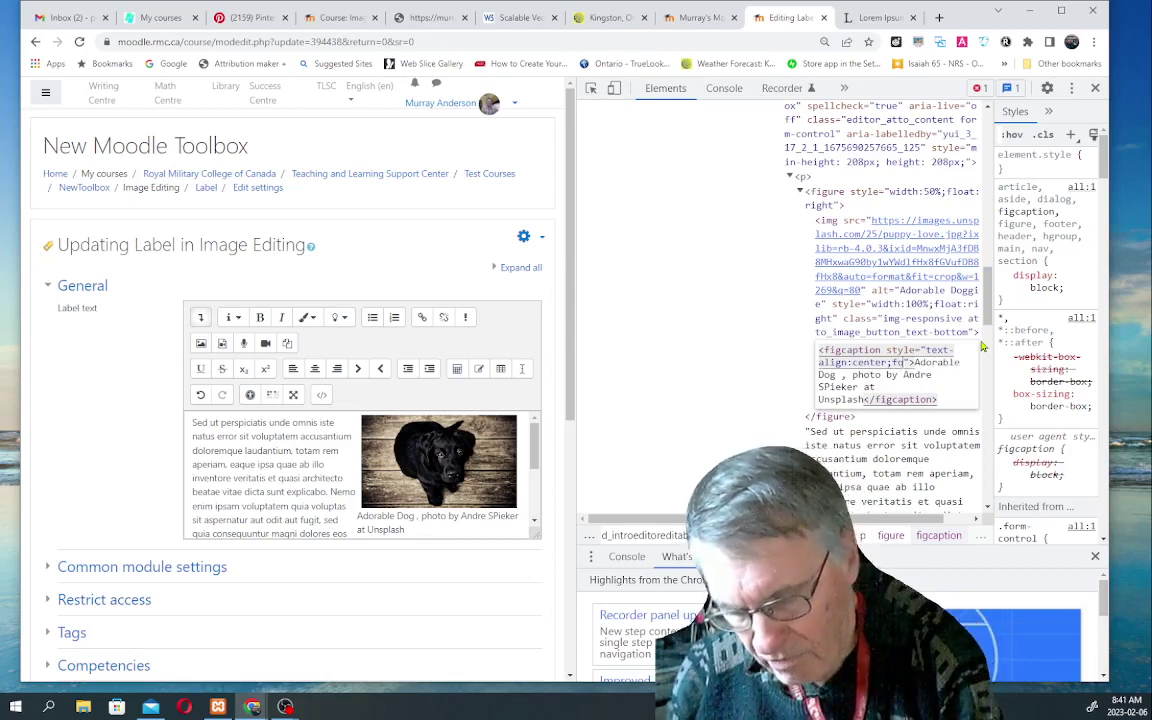
pyautogui.write('-weigh')
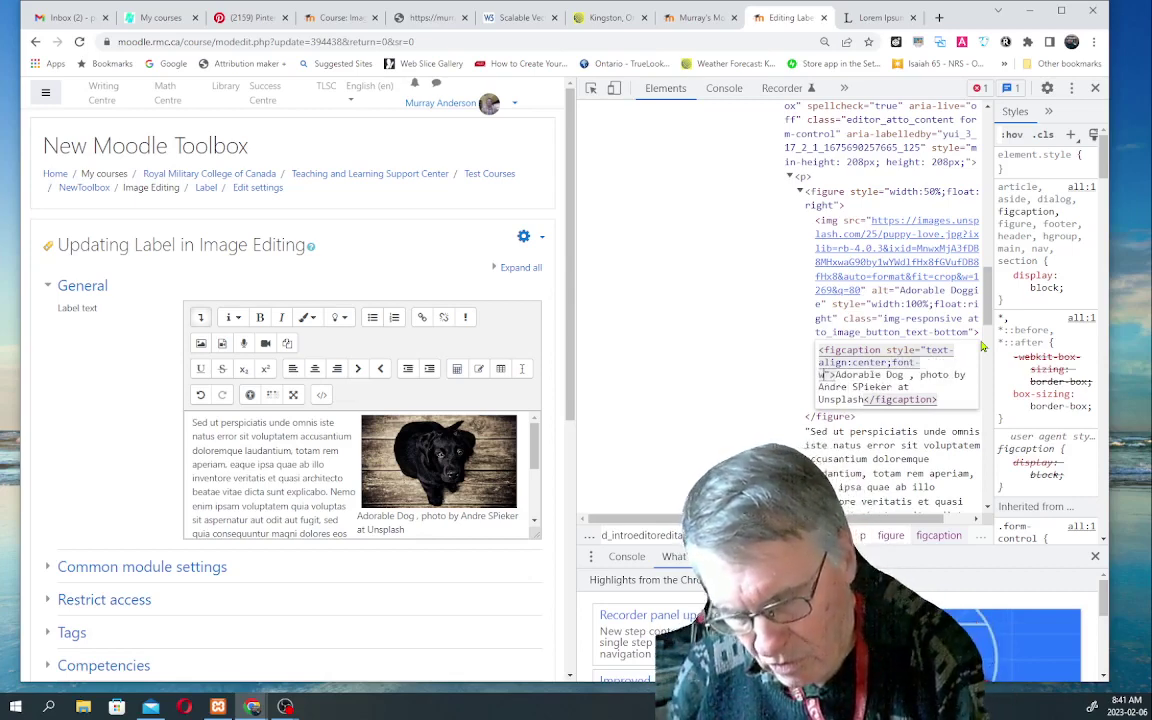
pyautogui.write('t')
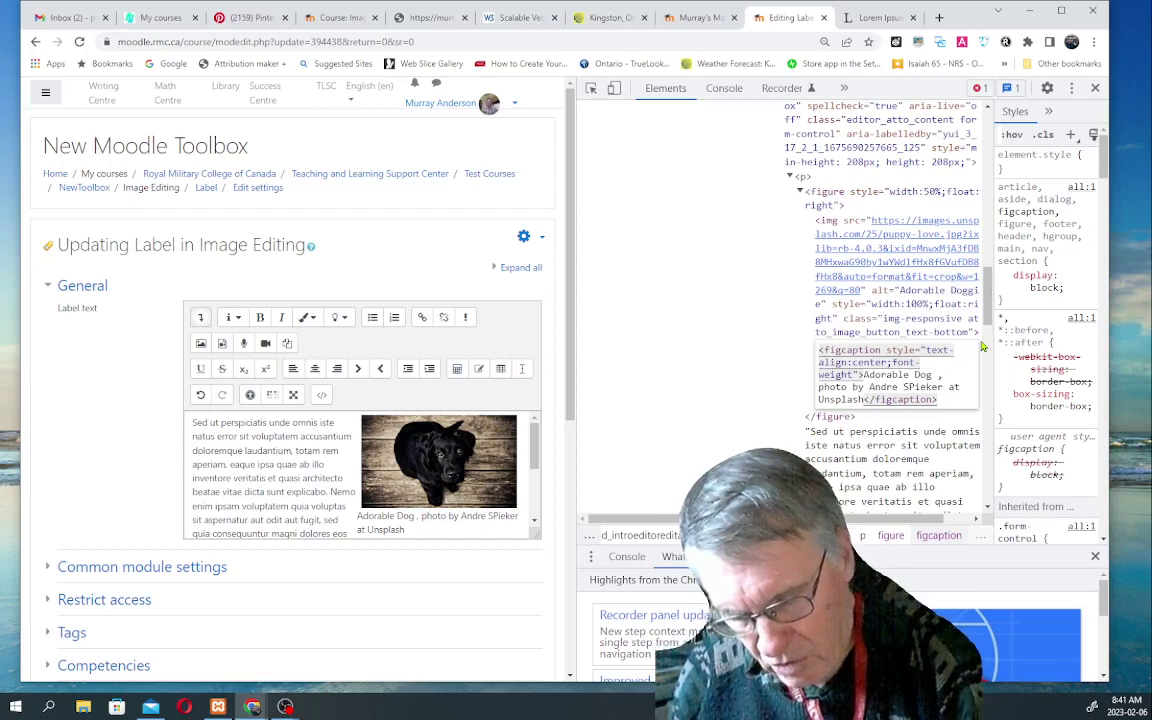
pyautogui.write(':bold')
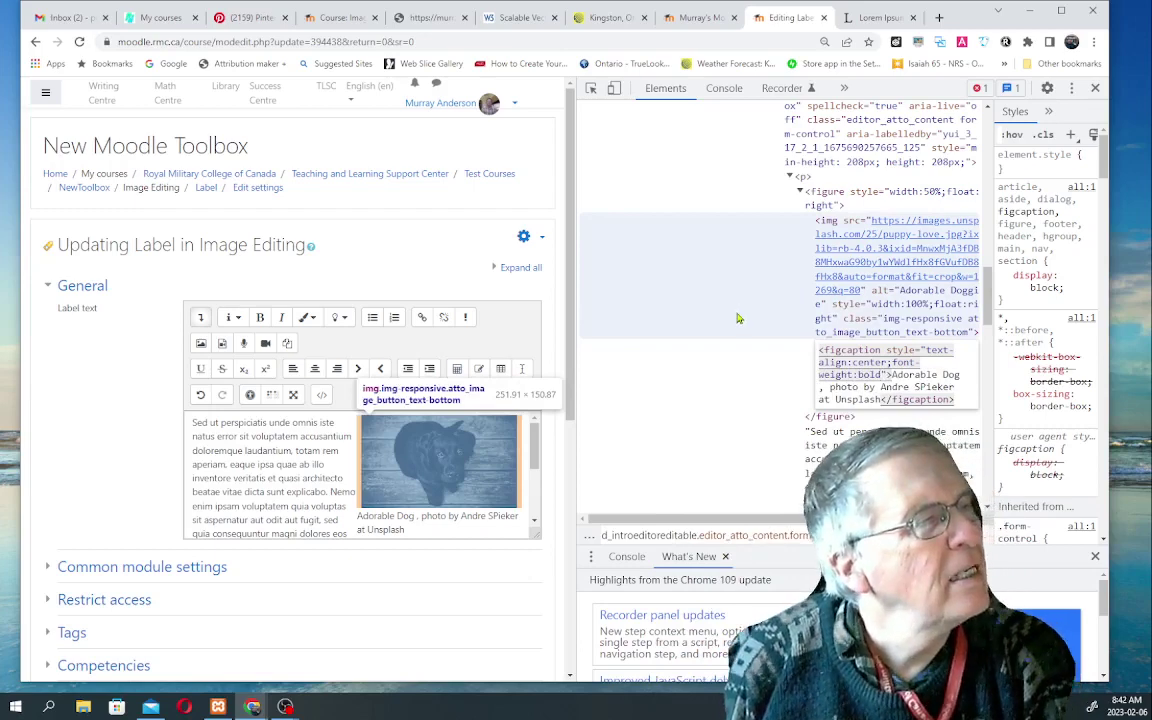
pyautogui.hotkey('ctrl', 'Return')
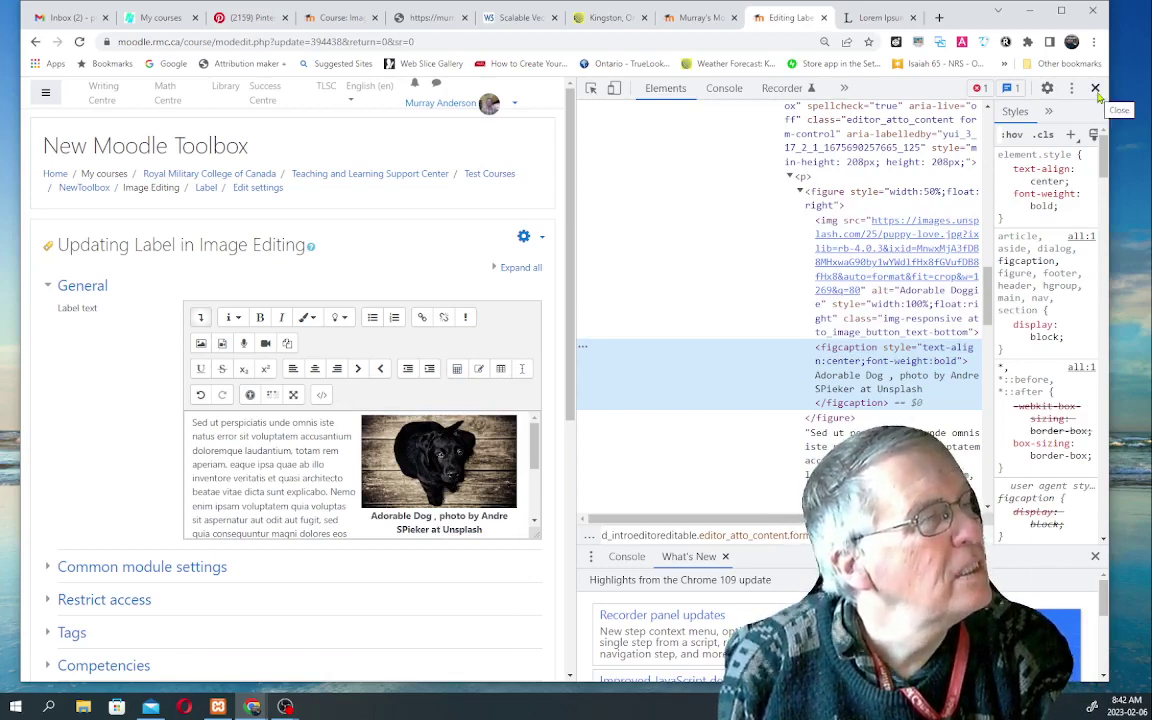
# Step: Close the developer tools and review the captioned dog image and wrapped text in the label editor
pyautogui.click(1095, 89)
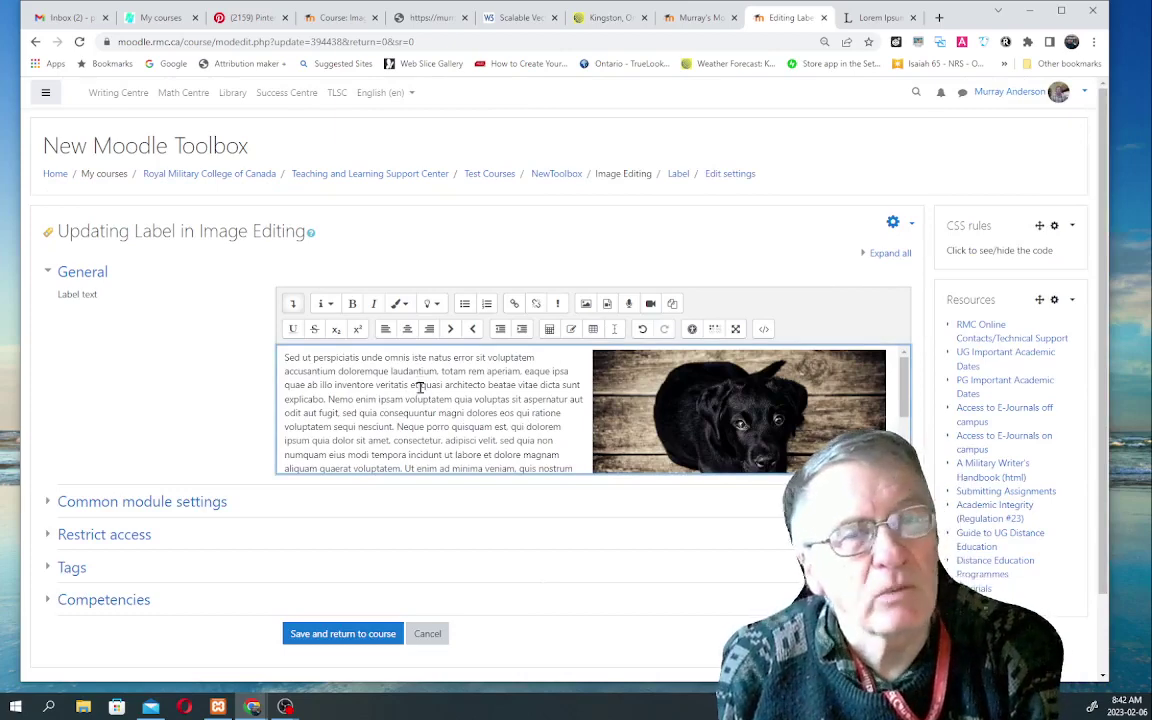
pyautogui.scroll(-3, 428, 418)
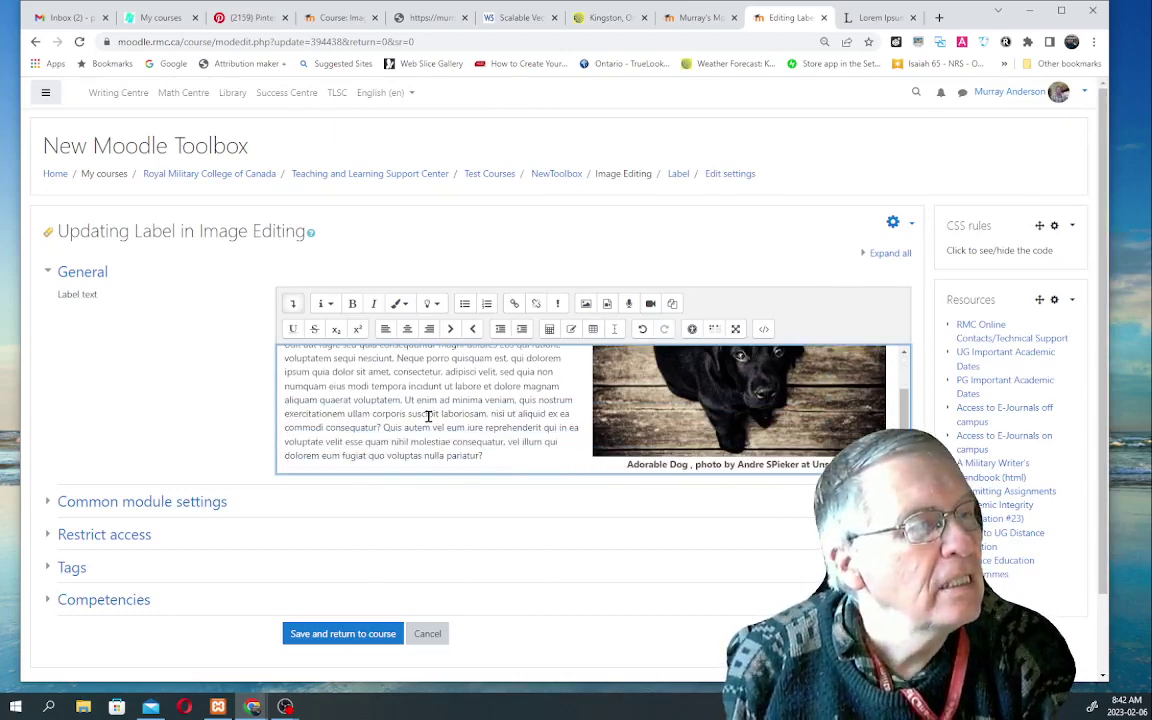
pyautogui.scroll(5, 430, 416)
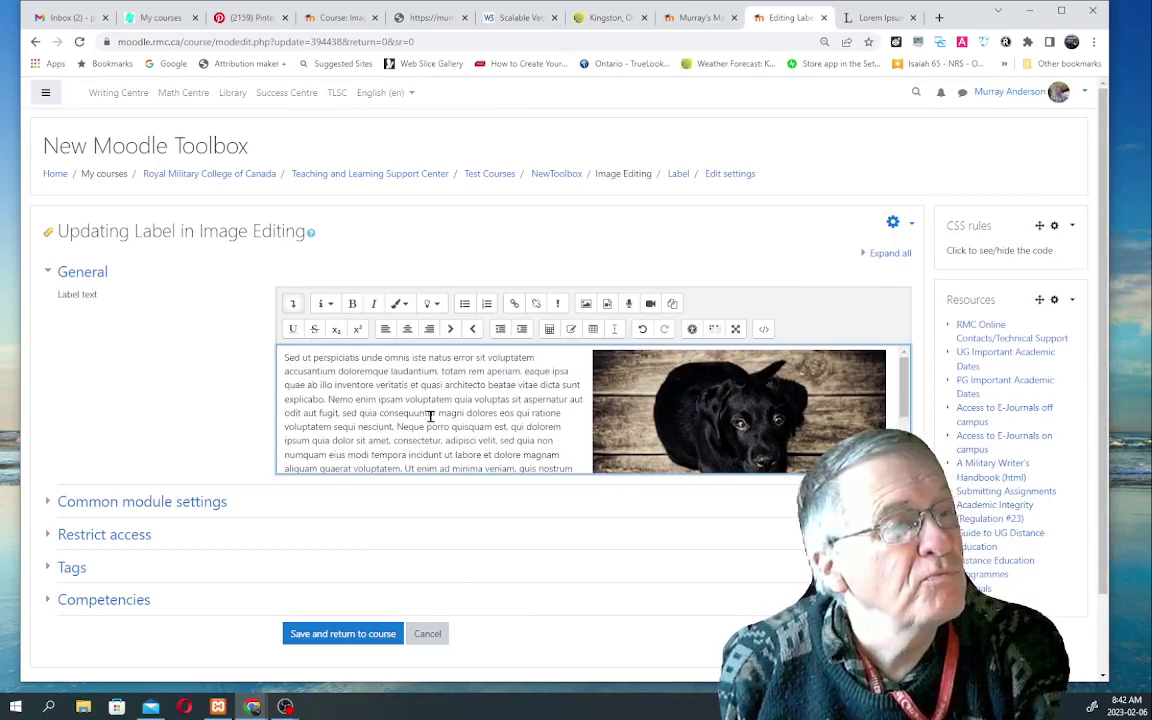
pyautogui.scroll(-3, 430, 416)
pyautogui.scroll(2, 430, 416)
pyautogui.scroll(-2, 430, 416)
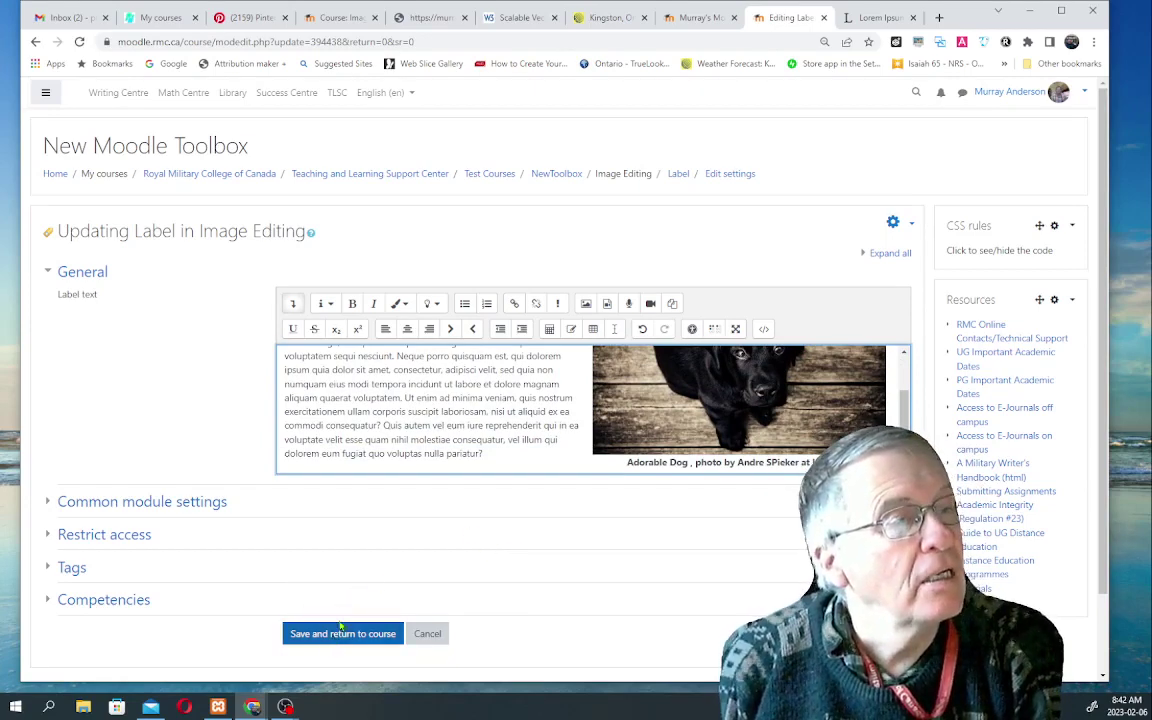
pyautogui.scroll(2, 464, 425)
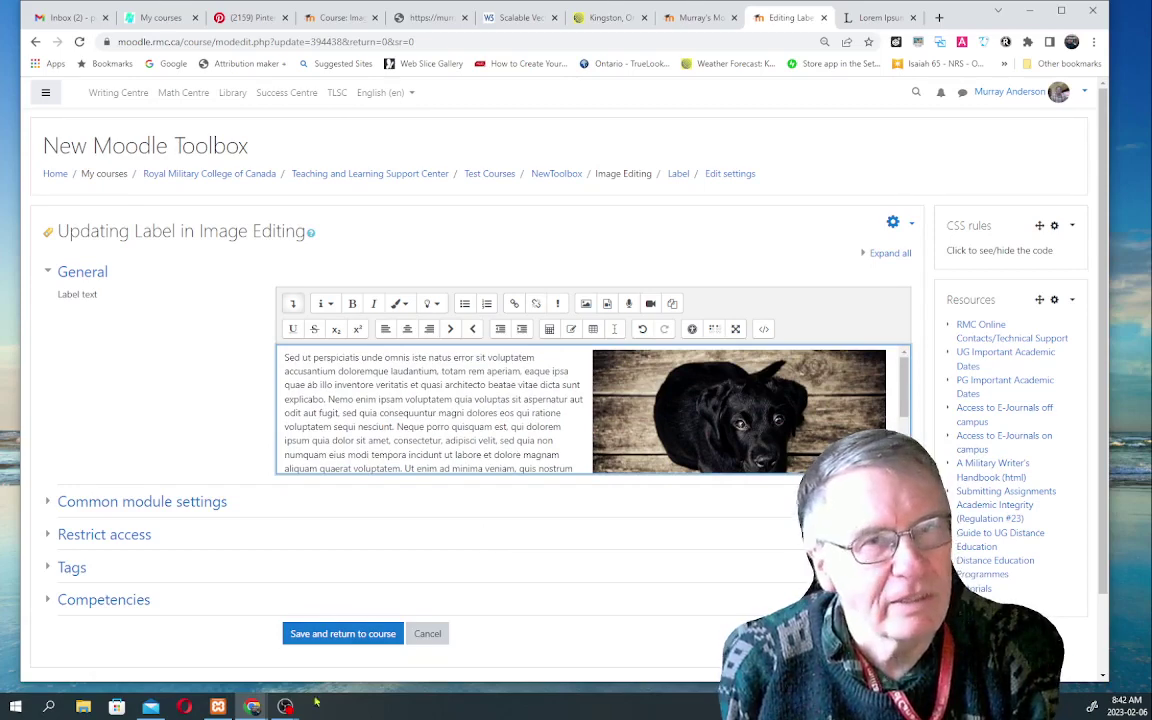
# Step: Save the label, returning to the course, and narrow the browser window to check how the figure and text reflow
pyautogui.click(342, 634)
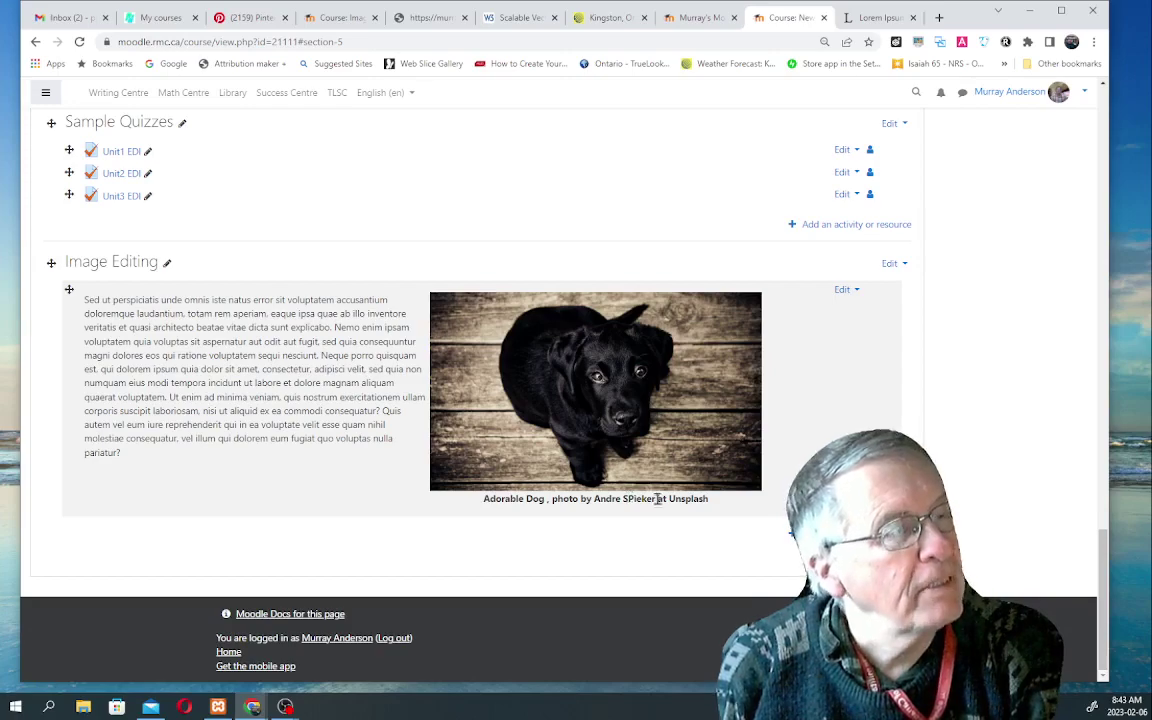
pyautogui.moveTo(1113, 451); pyautogui.dragTo(999, 568)
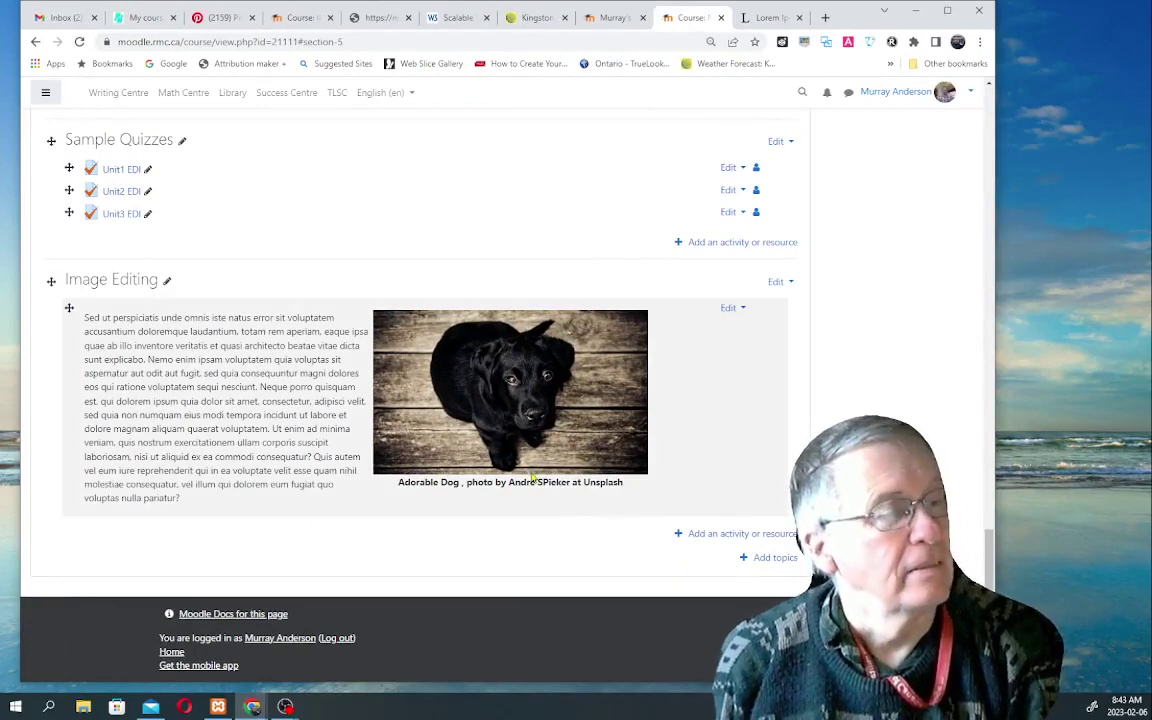
# Step: Reopen the Image Editing label's settings, make the second letter of the photographer's surname lowercase in the caption, and save back to the course
pyautogui.click(743, 310)
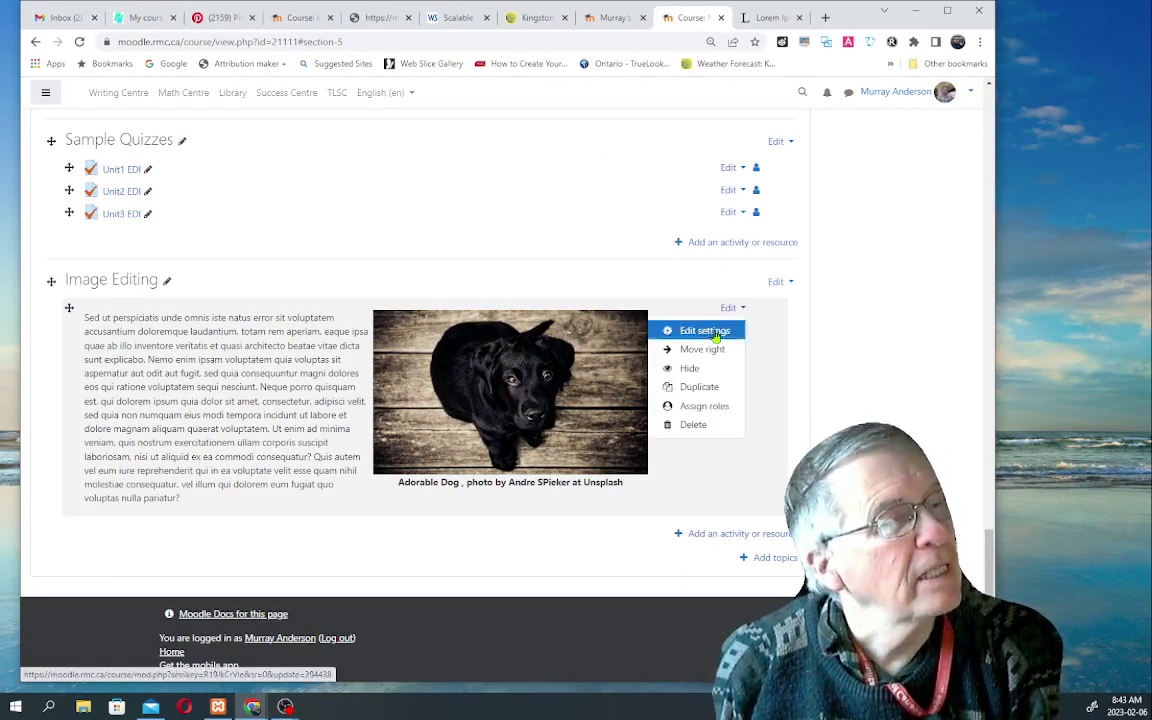
pyautogui.click(714, 331)
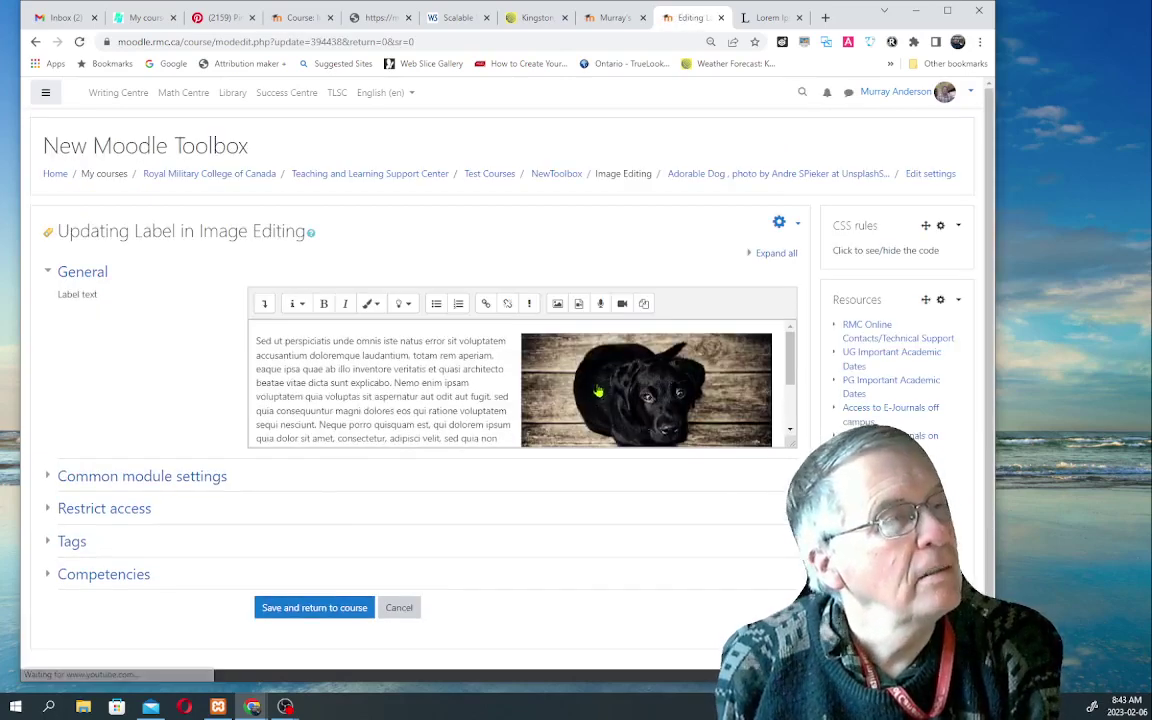
pyautogui.scroll(-2, 680, 378)
pyautogui.scroll(-2, 680, 378)
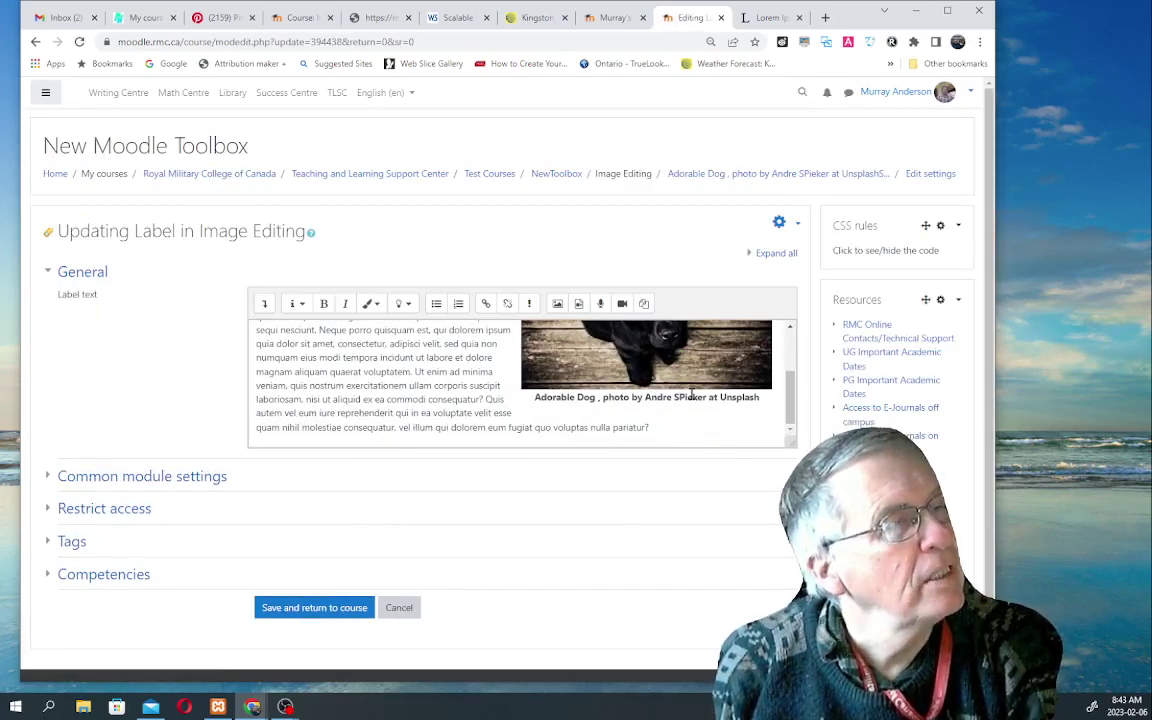
pyautogui.click(680, 397)
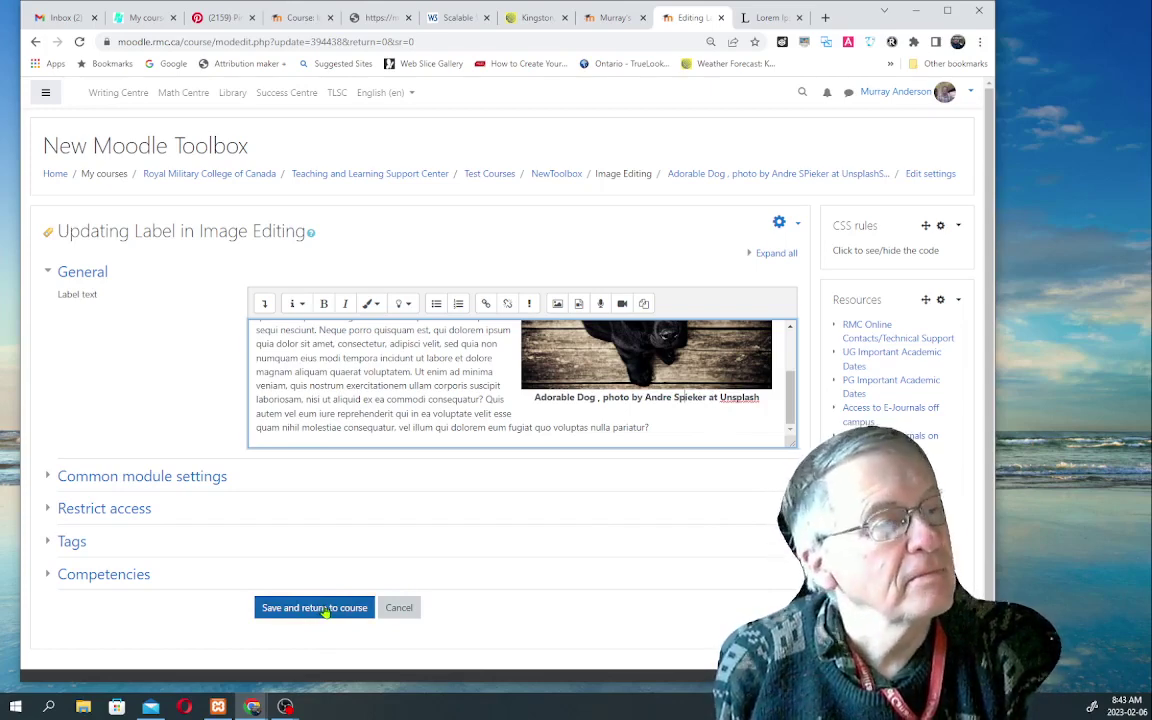
pyautogui.click(326, 610)
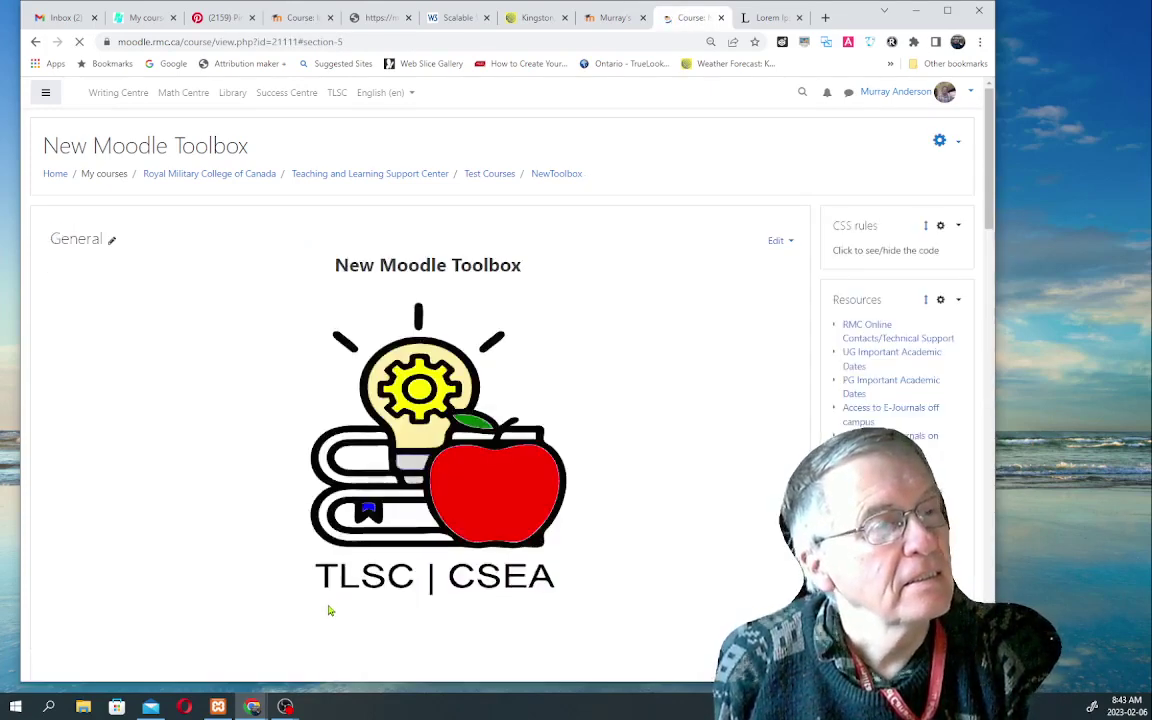